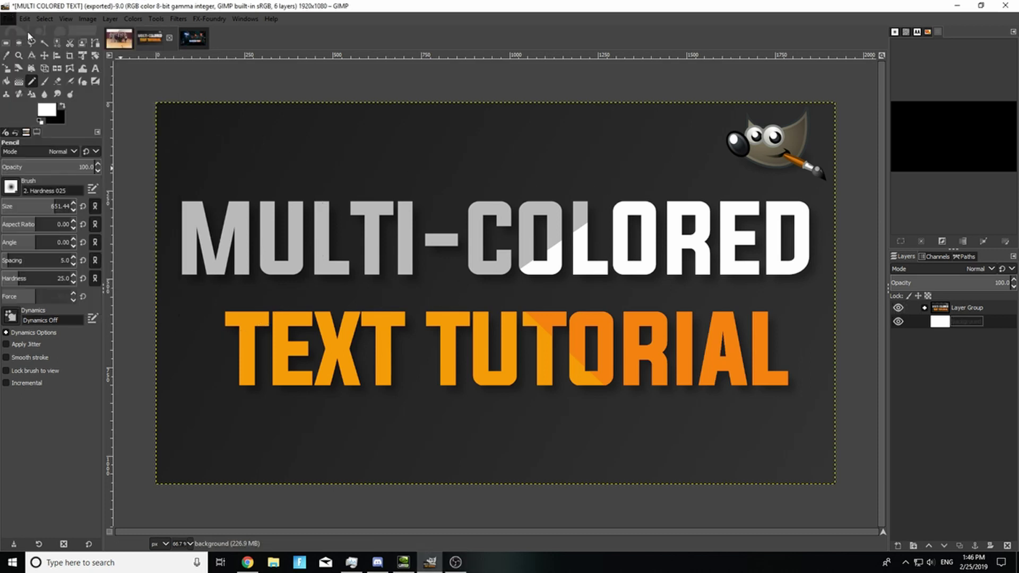
pyautogui.click(11, 18)
pyautogui.click(15, 36)
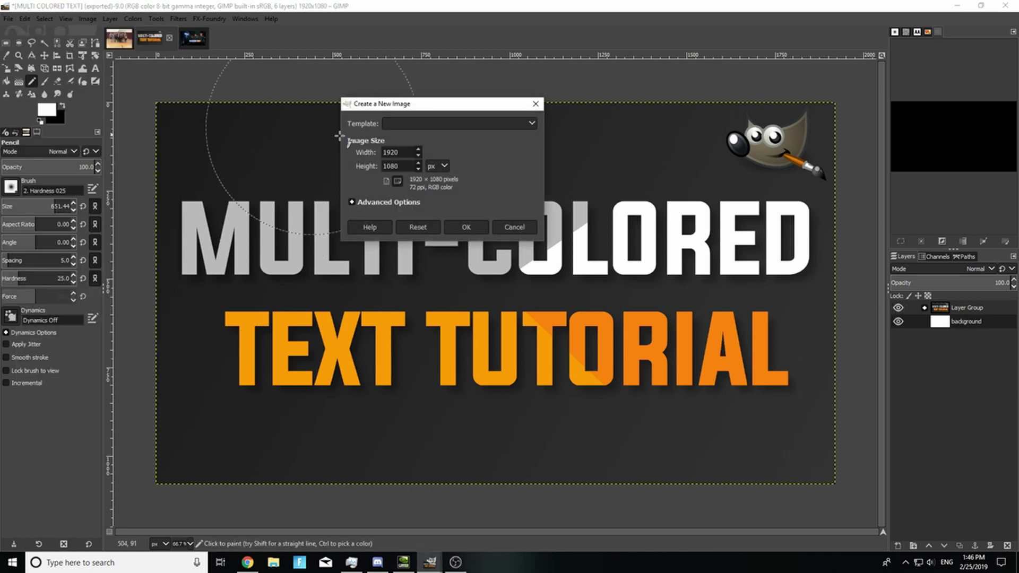
pyautogui.moveTo(399, 107)
pyautogui.mouseDown()
pyautogui.moveTo(433, 107)
pyautogui.moveTo(381, 107)
pyautogui.mouseUp()
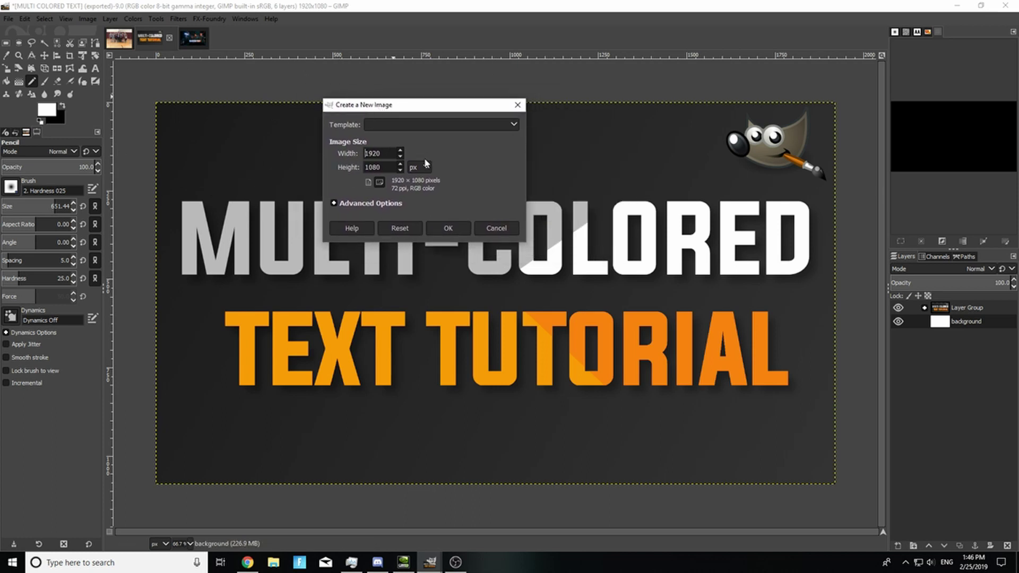
pyautogui.doubleClick(372, 153)
pyautogui.doubleClick(367, 168)
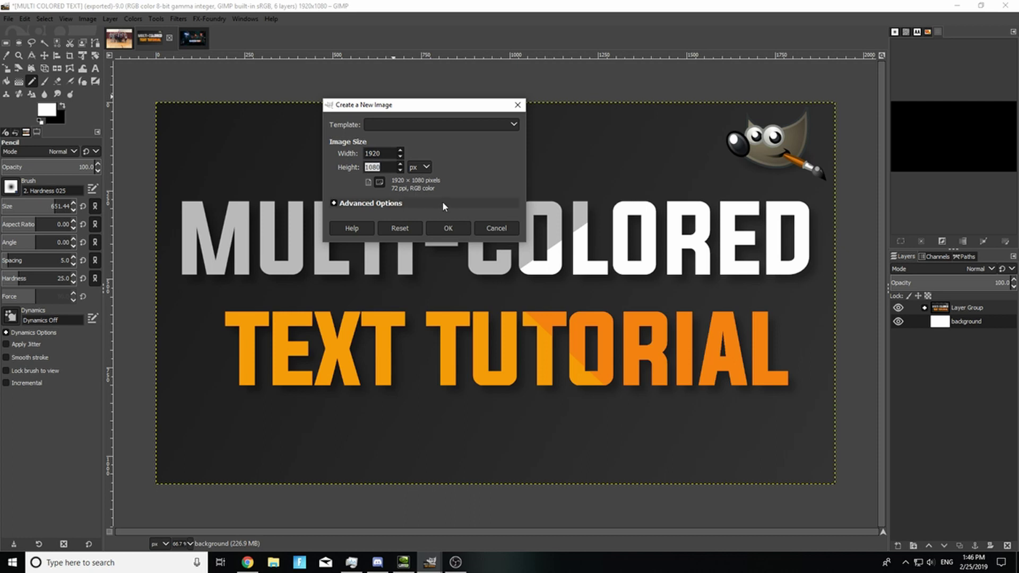
pyautogui.click(469, 227)
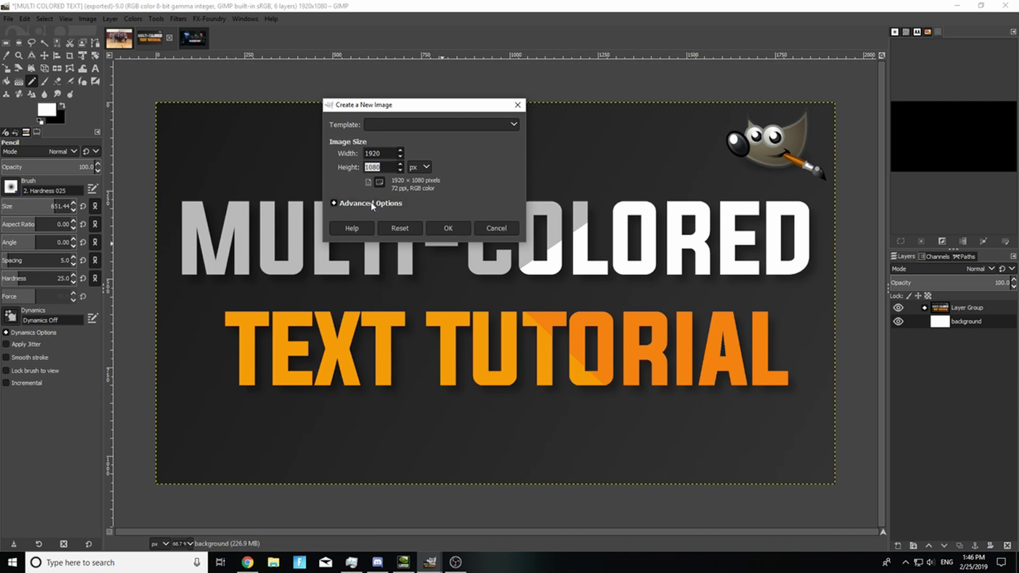
pyautogui.click(515, 227)
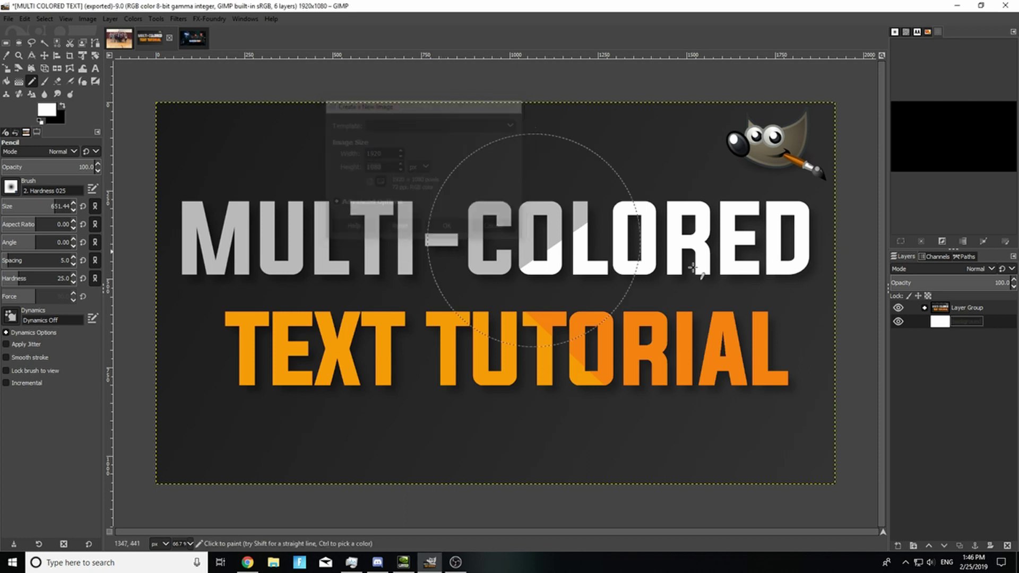
# Step: Hide the finished layer group and set the foreground color to dark gray with CMYK black at 90
pyautogui.click(898, 308)
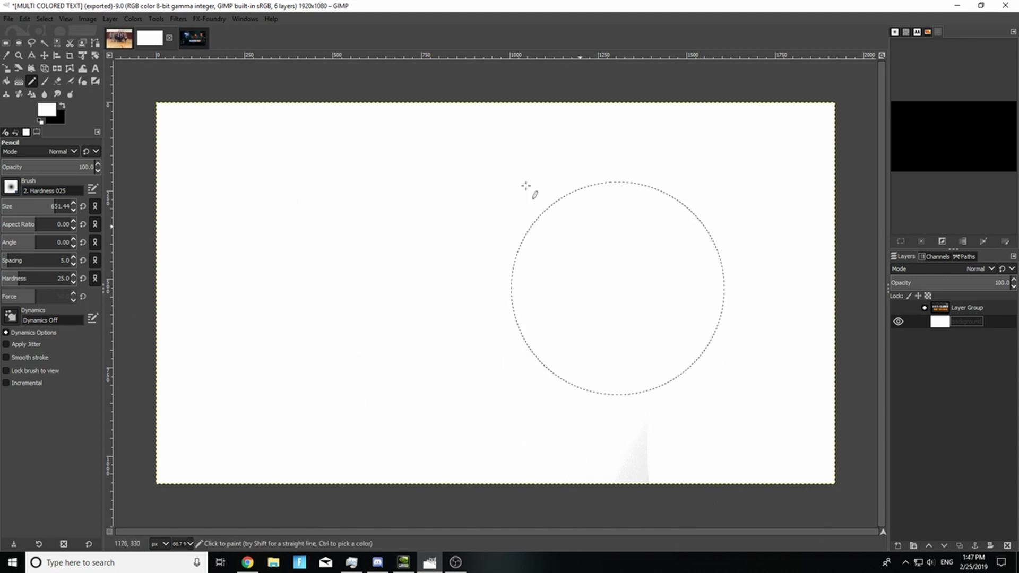
pyautogui.click(47, 118)
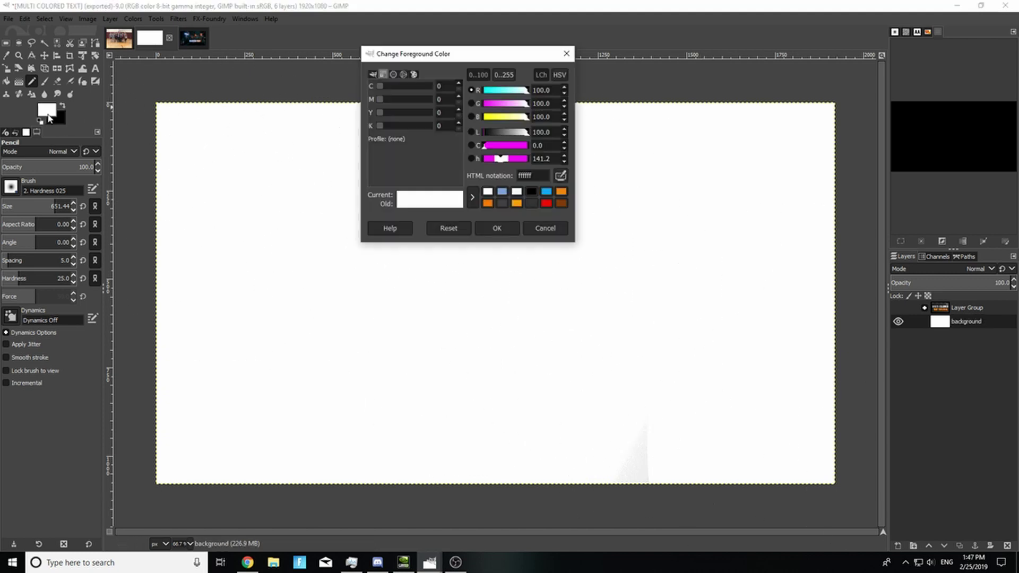
pyautogui.moveTo(402, 57); pyautogui.dragTo(409, 100)
pyautogui.click(346, 116)
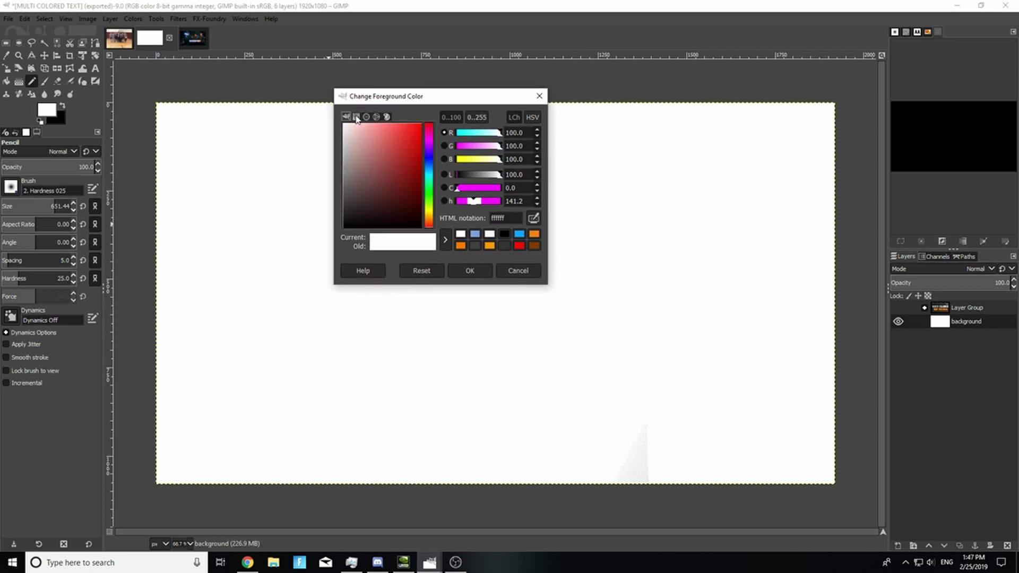
pyautogui.click(355, 117)
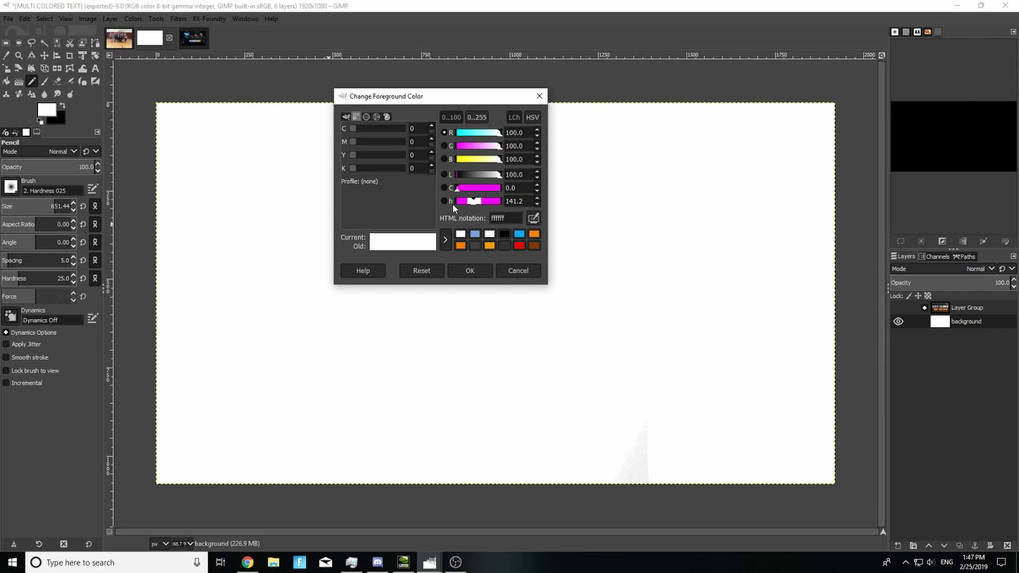
pyautogui.moveTo(419, 167); pyautogui.dragTo(372, 166)
pyautogui.press('Return')
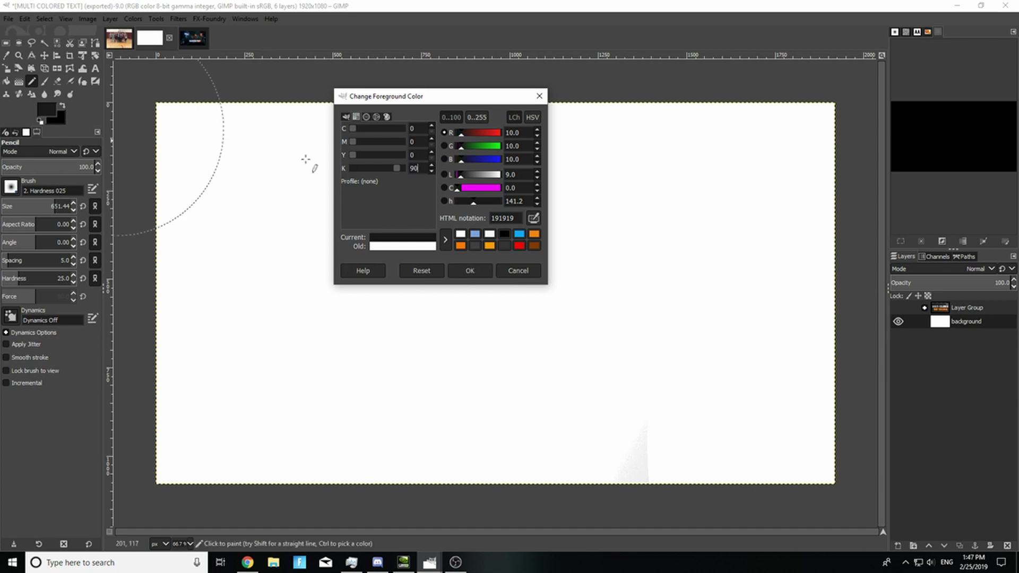
pyautogui.click(469, 271)
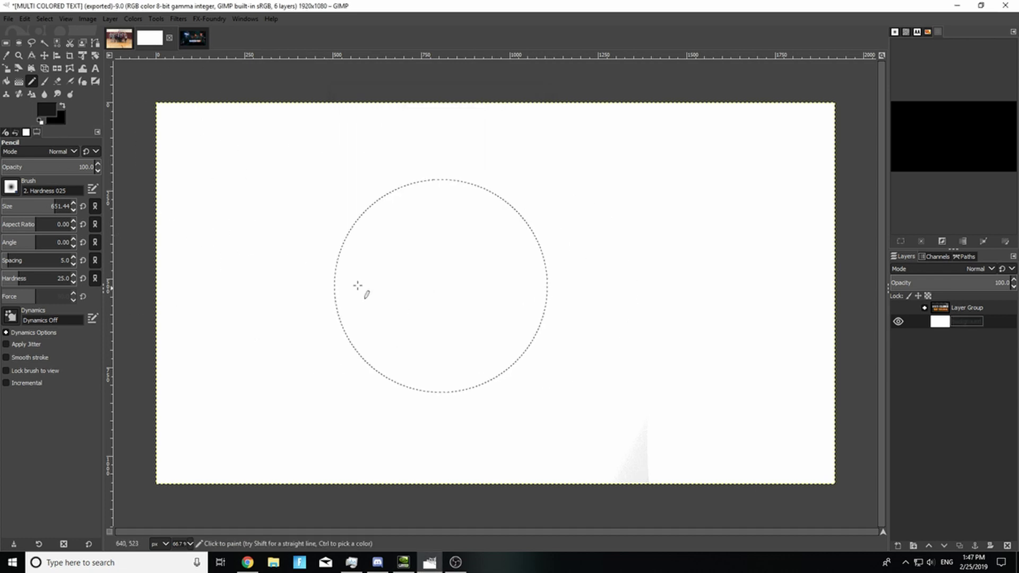
# Step: Set the background color to a slightly lighter gray with CMYK black at 80 and the other inks at 0
pyautogui.click(58, 120)
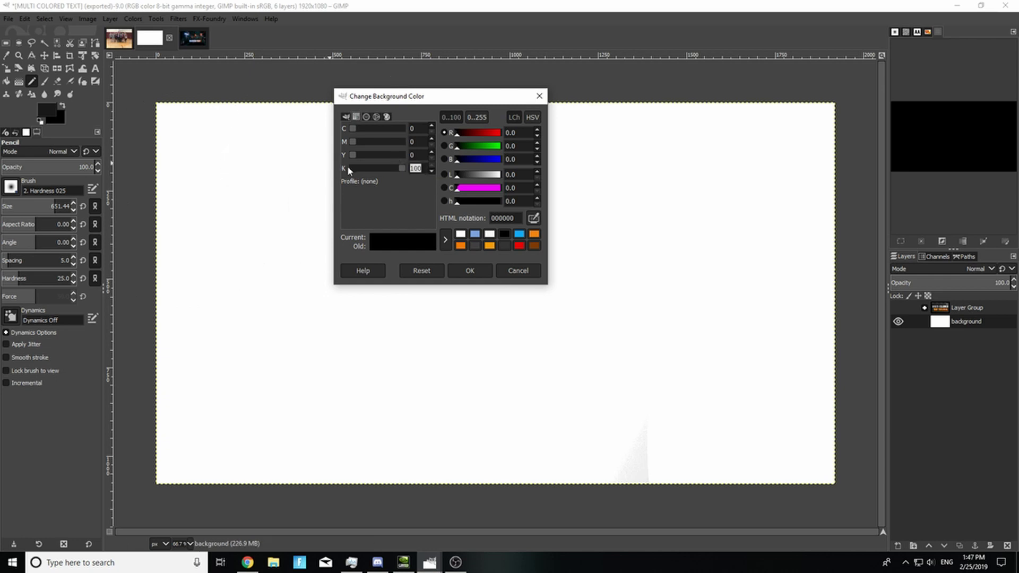
pyautogui.click(416, 168)
pyautogui.write('80')
pyautogui.press('Tab')
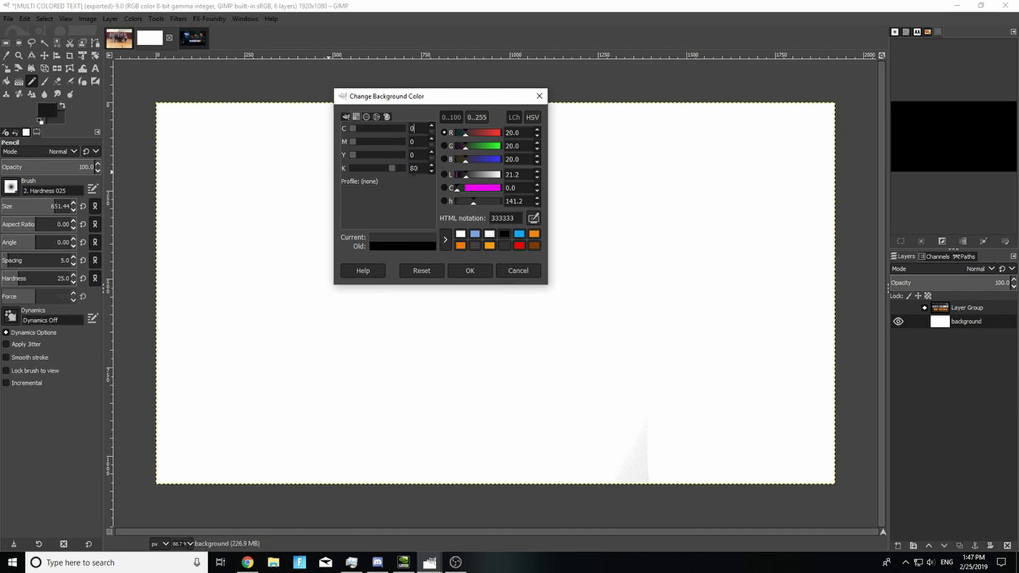
pyautogui.click(420, 143)
pyautogui.click(422, 155)
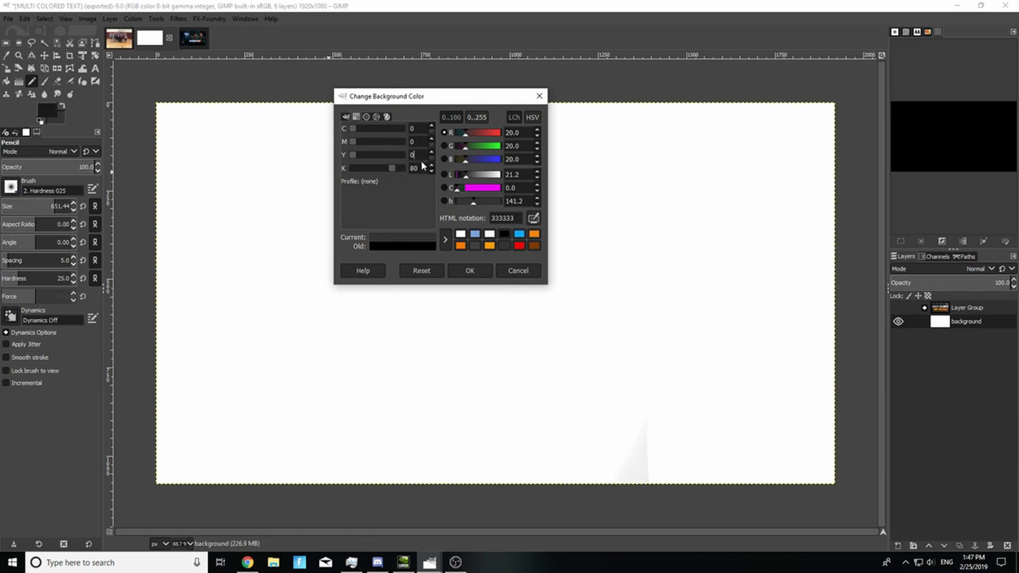
pyautogui.click(470, 270)
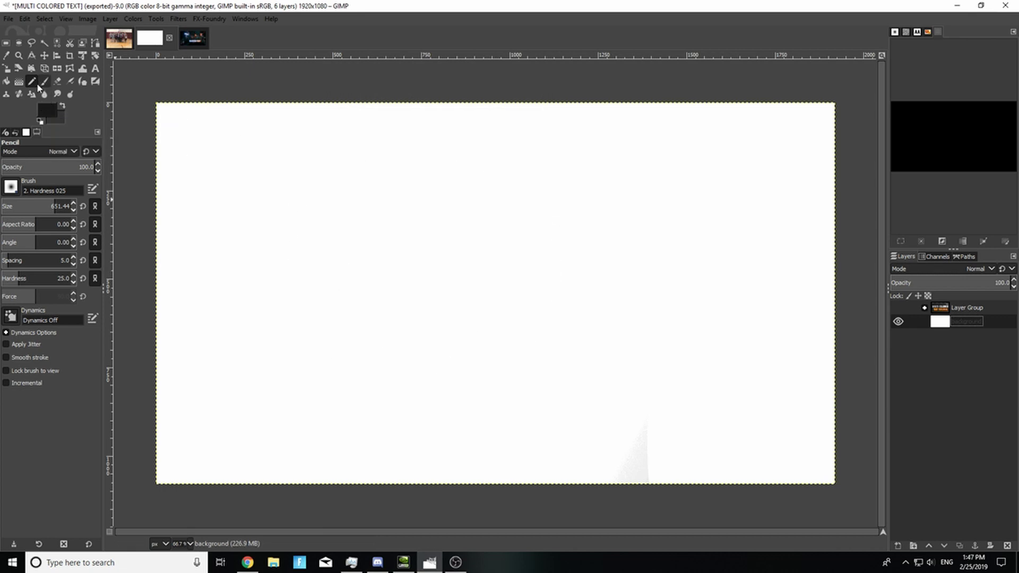
# Step: Set up the Gradient tool with the FG to BG (RGB) gradient, Linear shape and Perceptual RGB blend color space
pyautogui.click(18, 82)
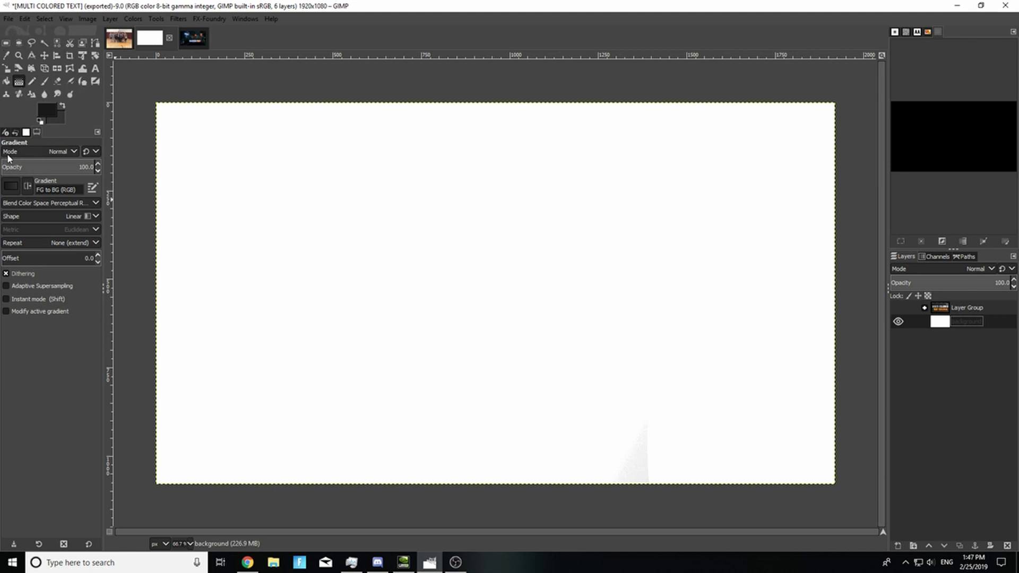
pyautogui.click(11, 190)
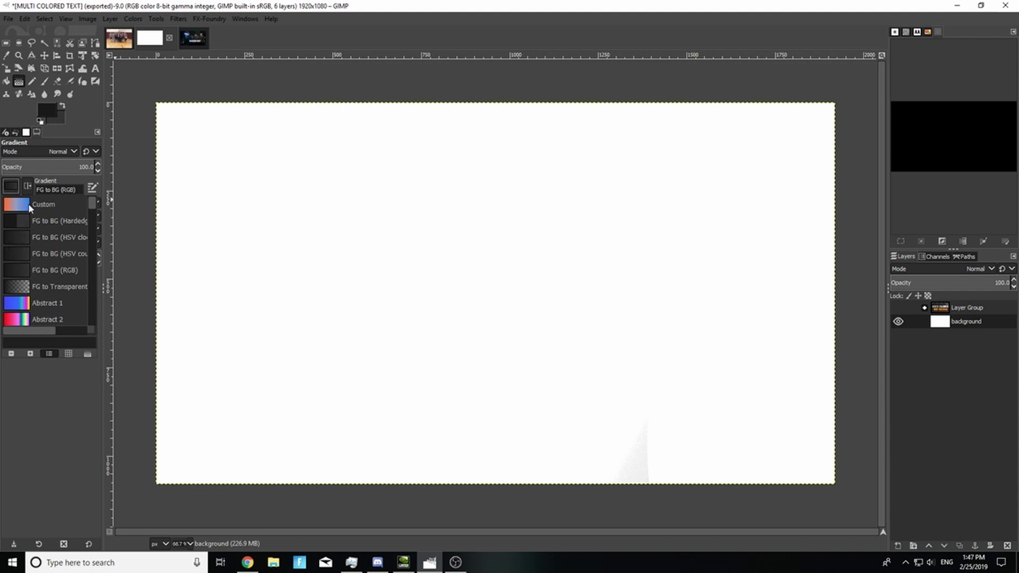
pyautogui.scroll(-5, 35, 253)
pyautogui.scroll(-5, 43, 286)
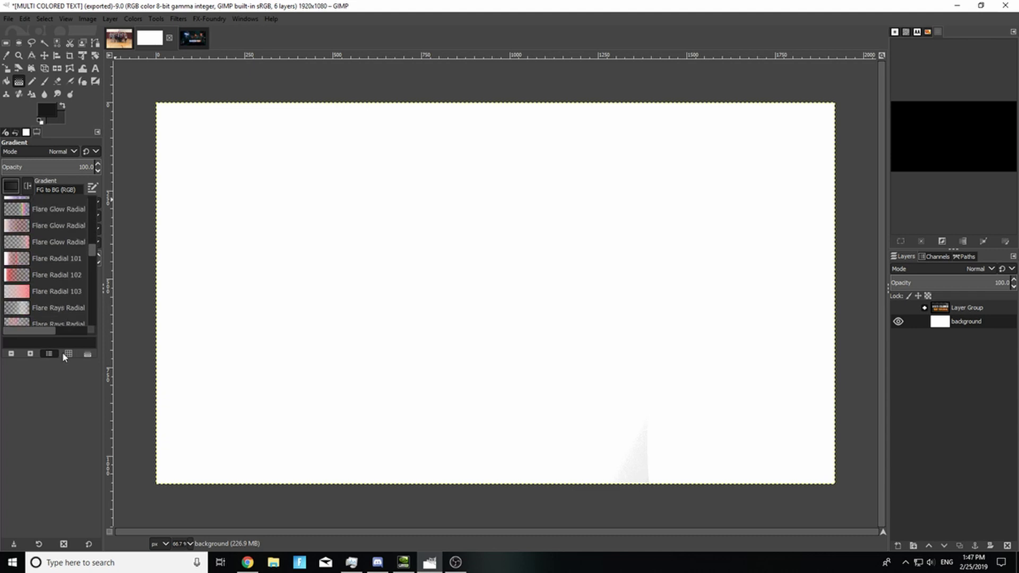
pyautogui.click(45, 396)
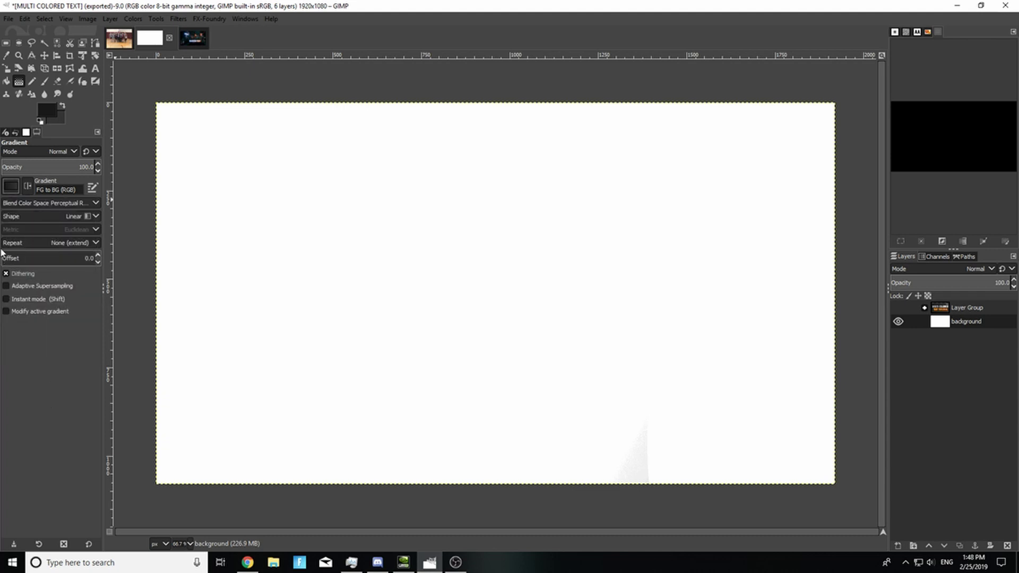
pyautogui.click(50, 216)
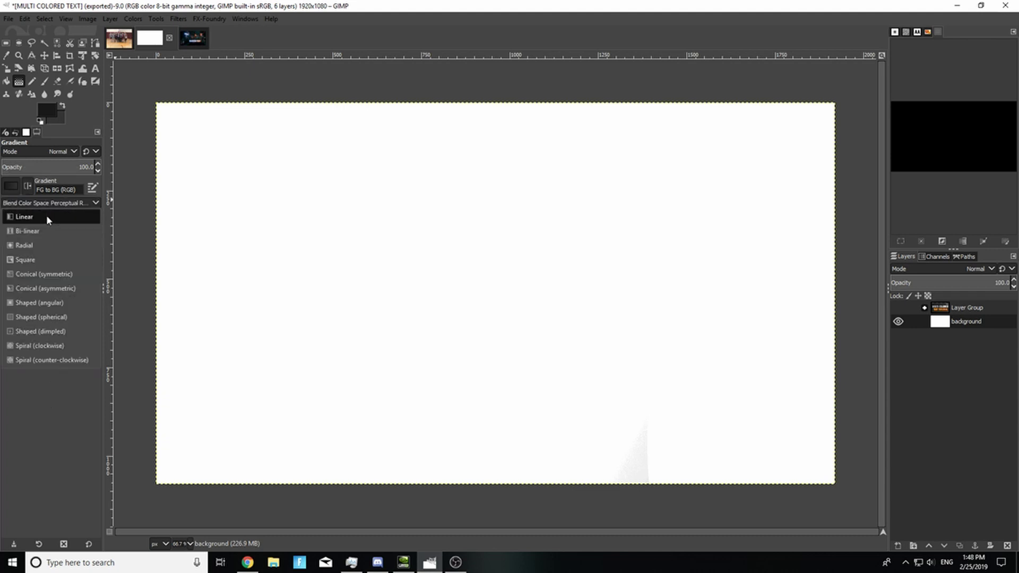
pyautogui.click(24, 216)
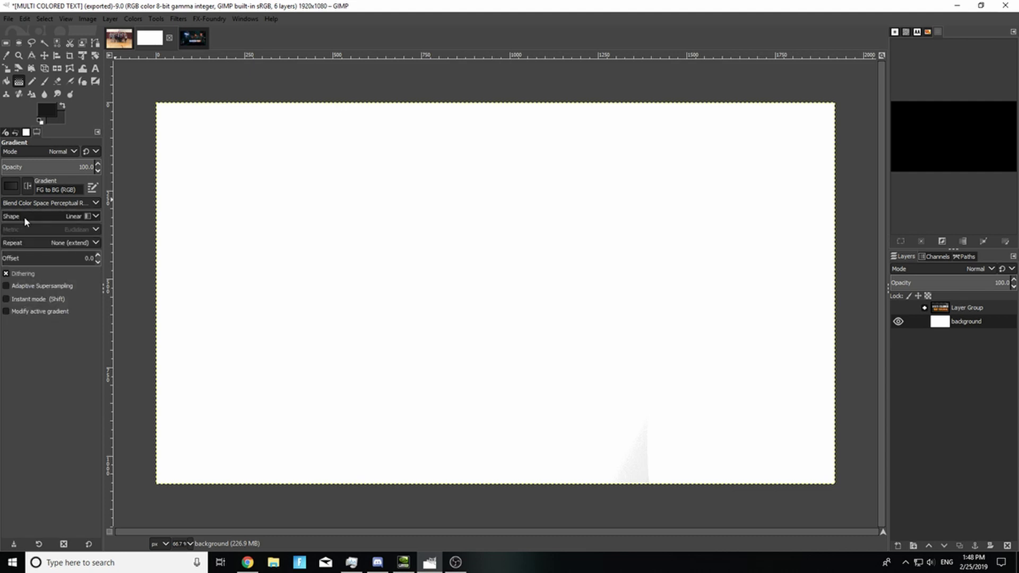
pyautogui.click(53, 202)
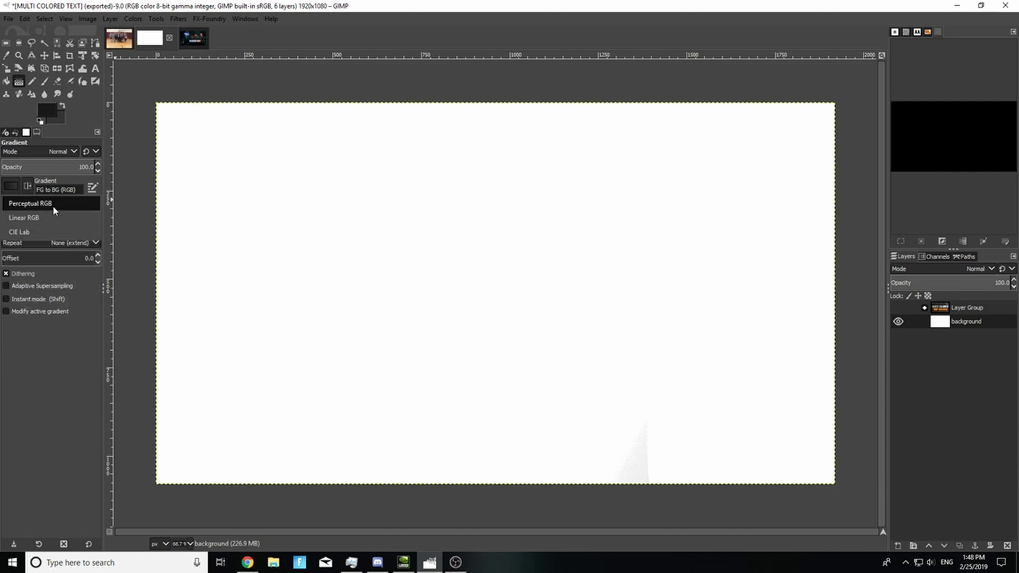
pyautogui.click(52, 204)
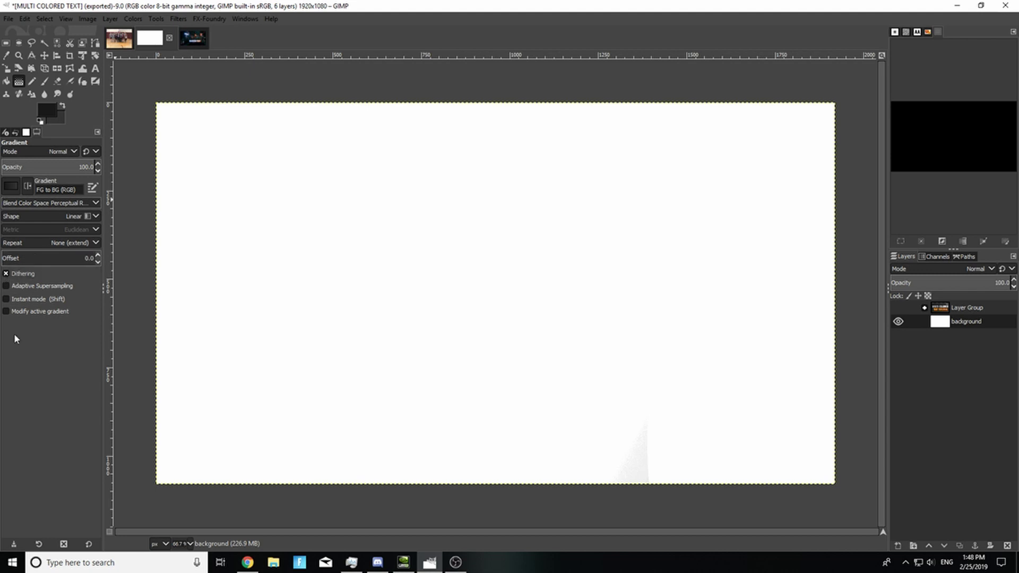
# Step: Fill the background layer with a gradient running diagonally from the canvas's upper-left corner to its lower-right corner
pyautogui.click(157, 103)
pyautogui.moveTo(157, 103); pyautogui.dragTo(834, 484)
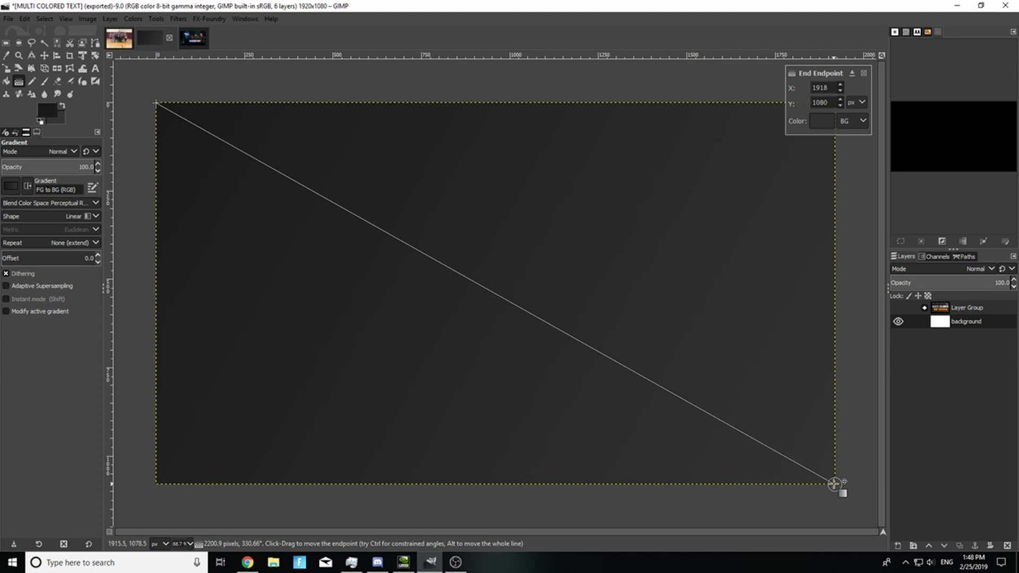
pyautogui.press('Return')
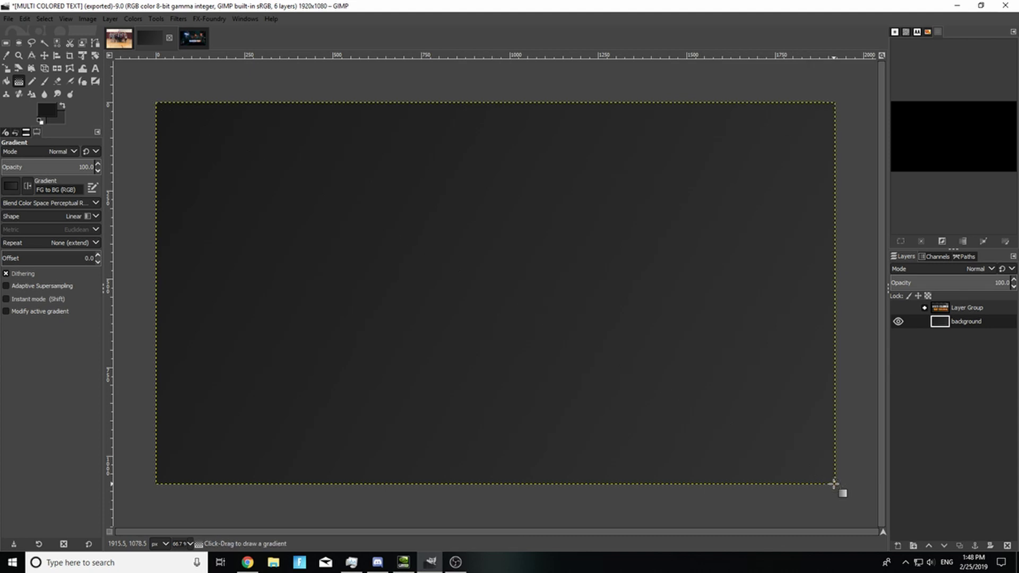
# Step: Toggle the background layer's visibility off and on to check the gradient fill
pyautogui.click(898, 322)
pyautogui.click(897, 323)
pyautogui.click(896, 322)
pyautogui.click(897, 322)
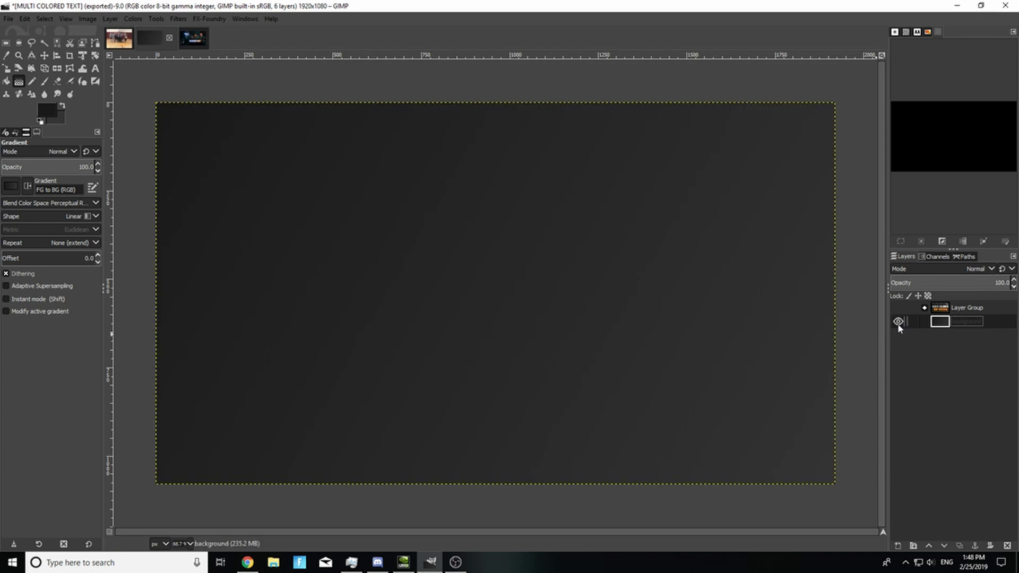
pyautogui.click(897, 322)
pyautogui.click(899, 322)
# Step: Activate the Text tool with the Evogria font and set the foreground color to white (ffffff)
pyautogui.click(95, 68)
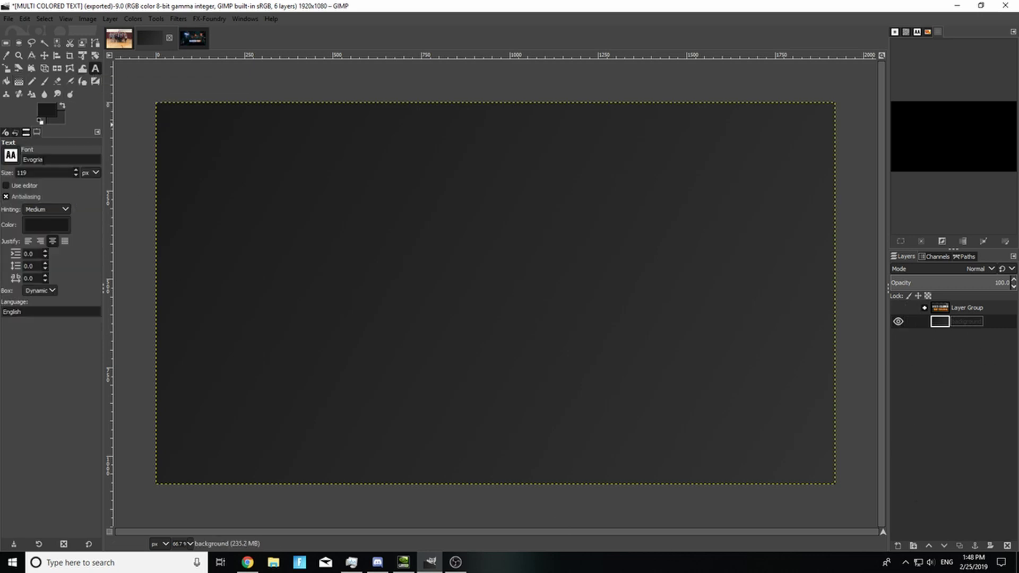
pyautogui.doubleClick(25, 159)
pyautogui.click(47, 110)
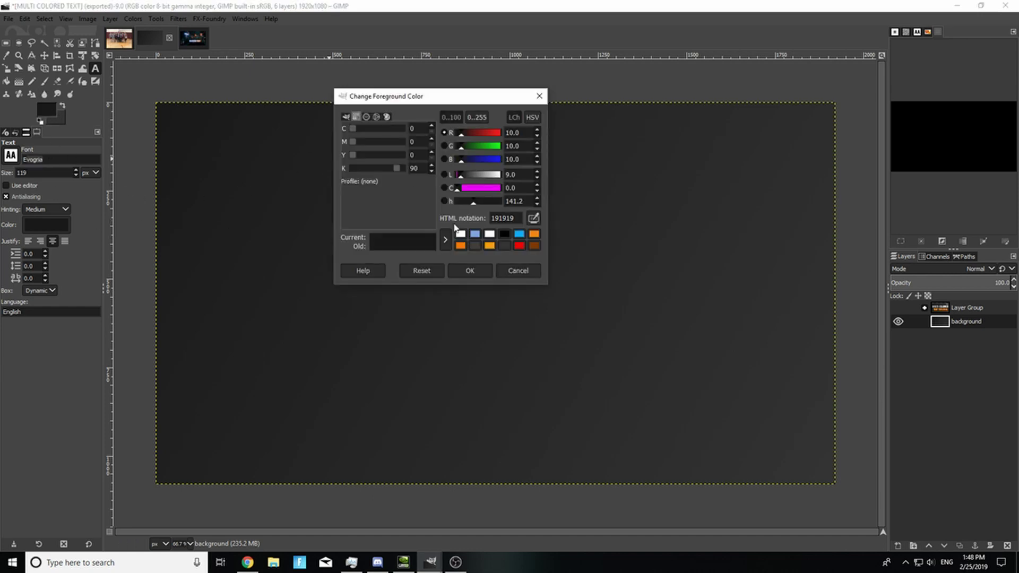
pyautogui.moveTo(396, 167); pyautogui.dragTo(280, 173)
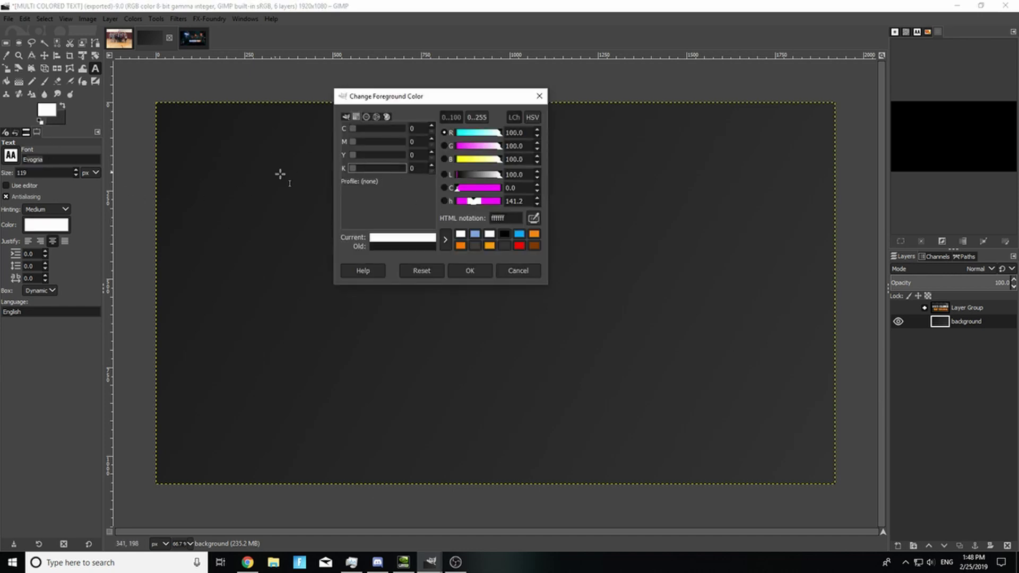
pyautogui.moveTo(355, 167)
pyautogui.mouseDown()
pyautogui.moveTo(398, 175)
pyautogui.moveTo(352, 176)
pyautogui.mouseUp()
pyautogui.click(469, 272)
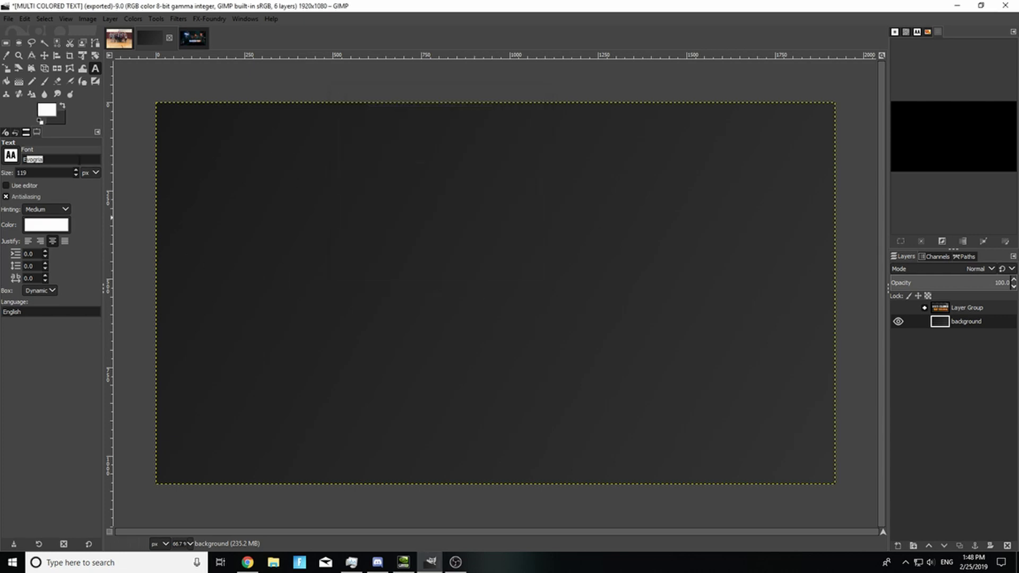
pyautogui.click(47, 110)
pyautogui.click(347, 116)
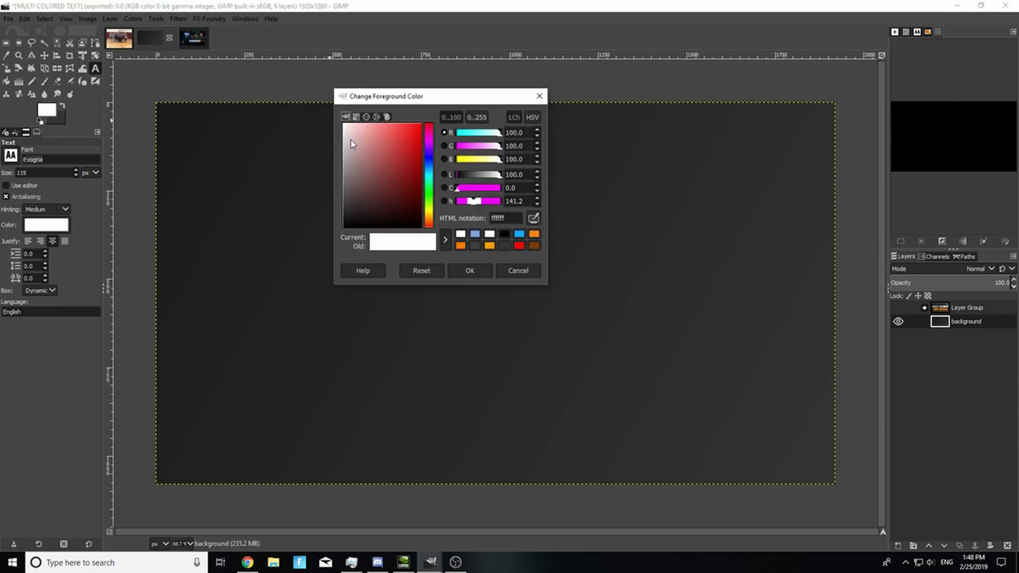
pyautogui.click(477, 275)
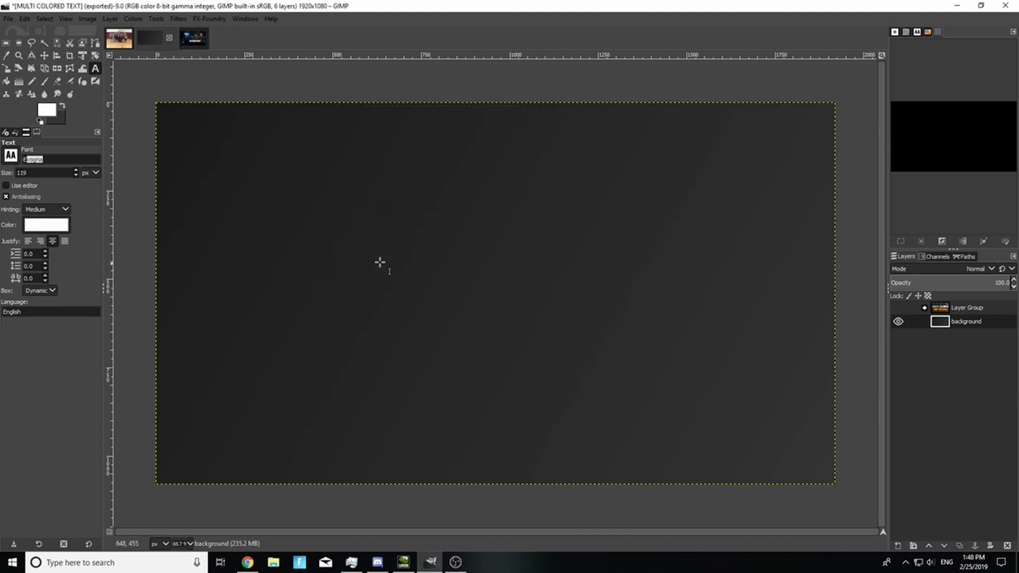
# Step: Place a text layer in the upper-left part of the canvas and enter "Multi-Colored" as its first line
pyautogui.click(271, 208)
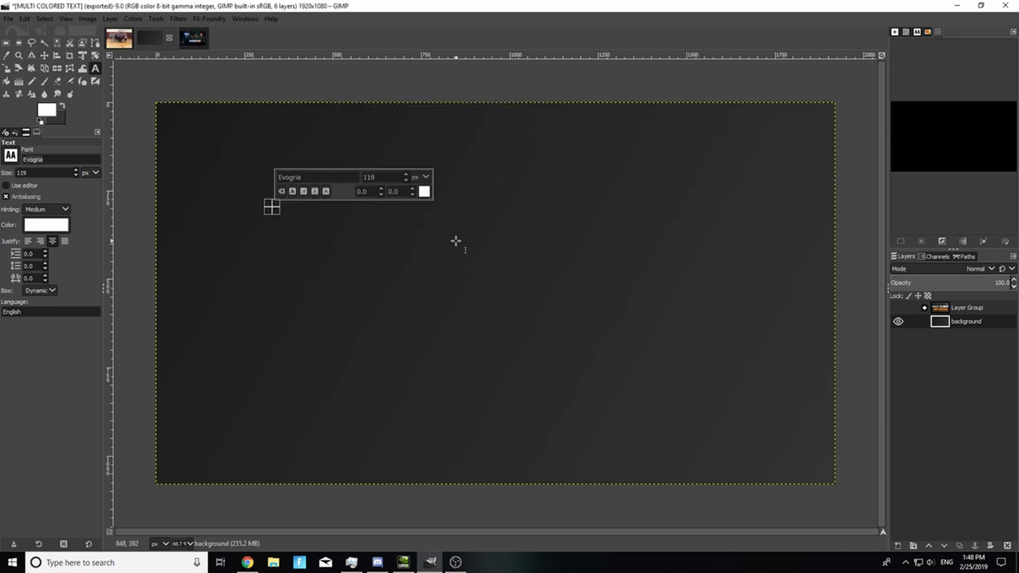
pyautogui.write('GIM')
pyautogui.press('BackSpace')
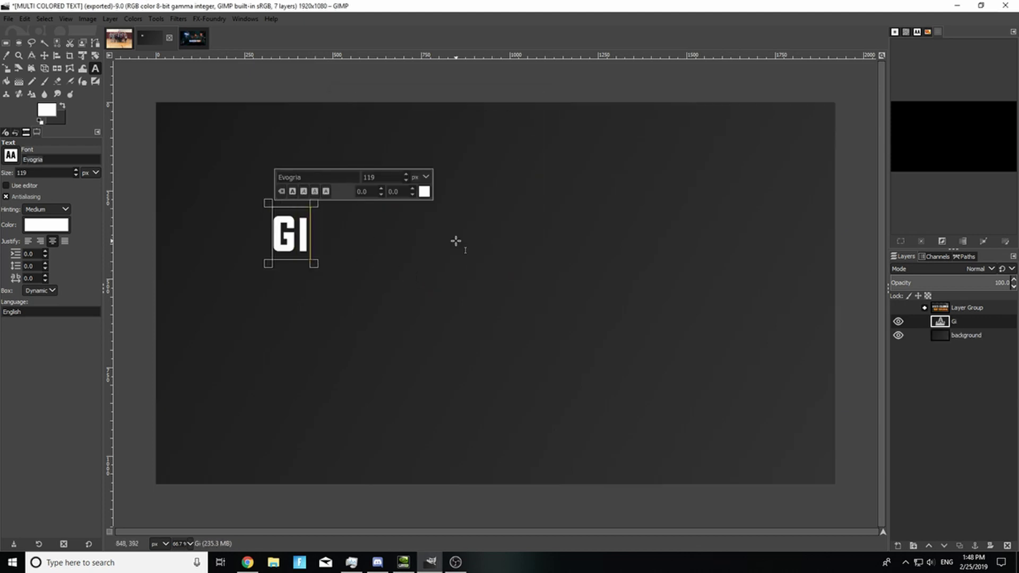
pyautogui.press('BackSpace')
pyautogui.press('BackSpace')
pyautogui.write('MULIT')
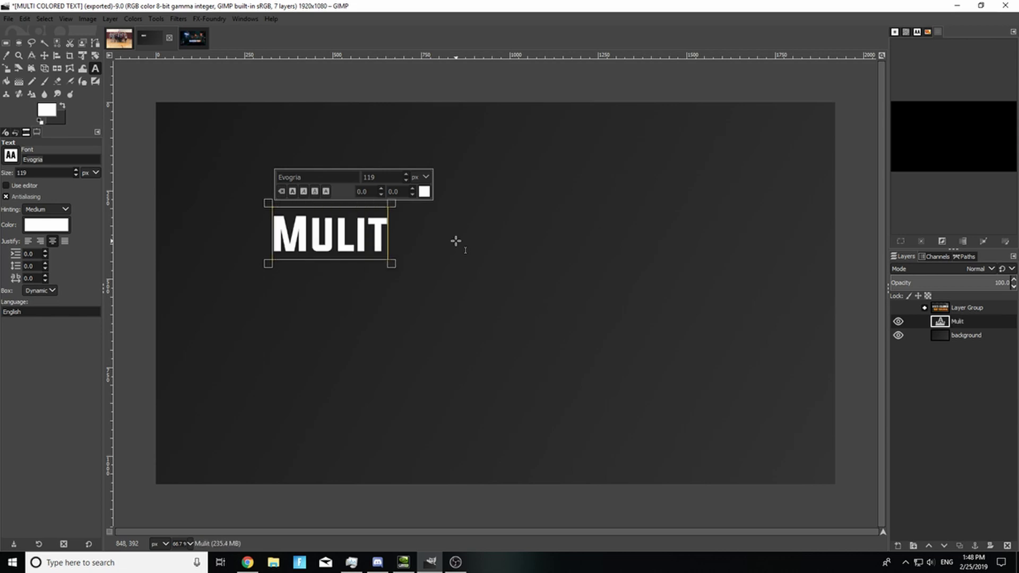
pyautogui.press('BackSpace')
pyautogui.press('BackSpace')
pyautogui.write('TI')
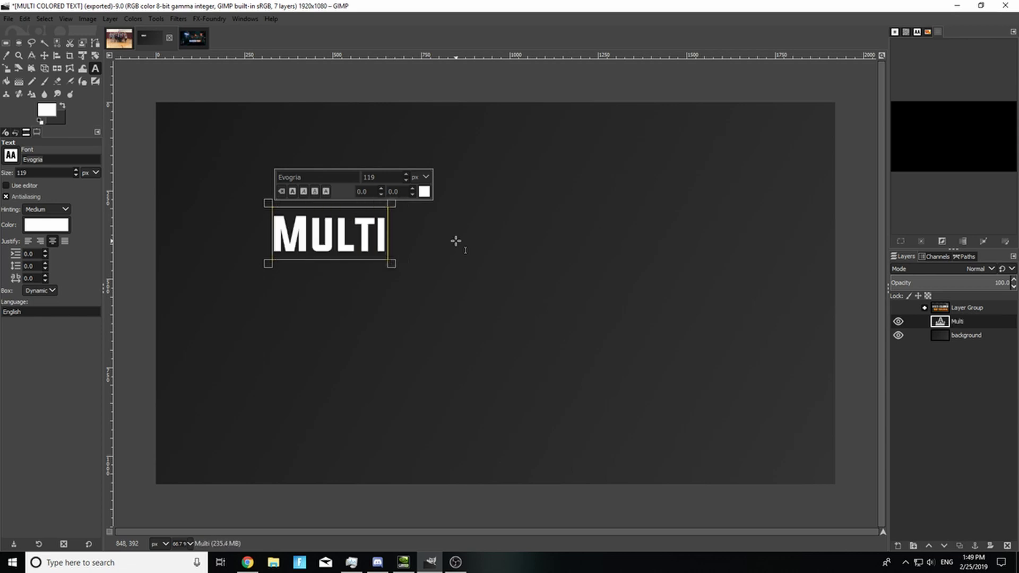
pyautogui.write('-Colored')
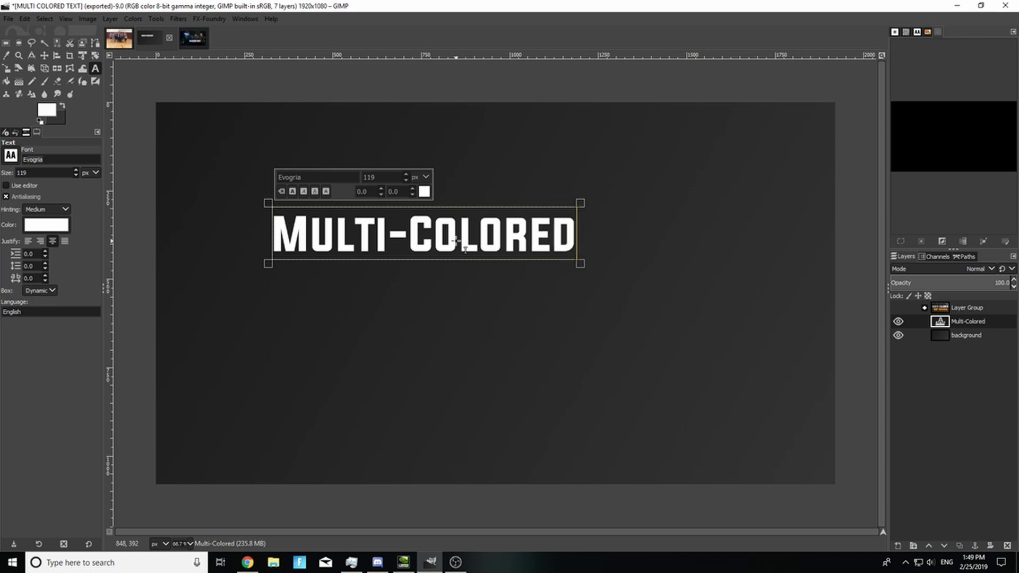
# Step: Add a second line reading "Text Tutorial" below "Multi-Colored" in the same text layer
pyautogui.press('Return')
pyautogui.write('Text')
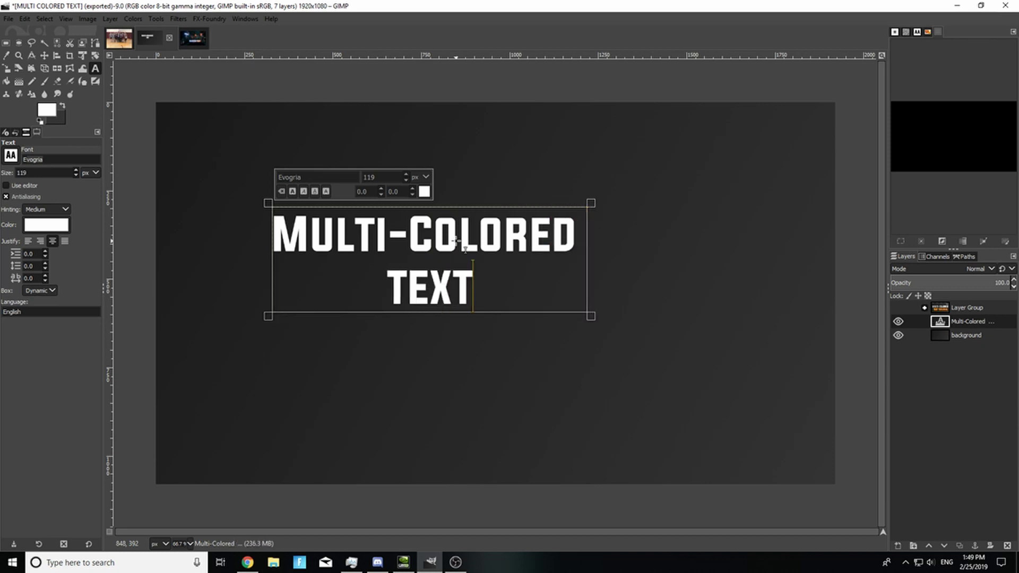
pyautogui.write(' Tut')
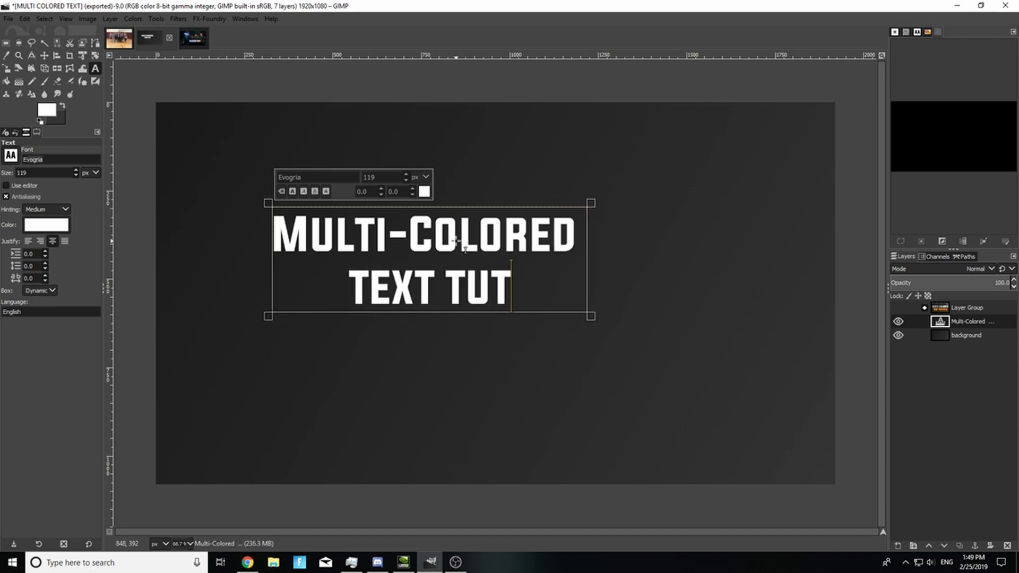
pyautogui.write('oria;l')
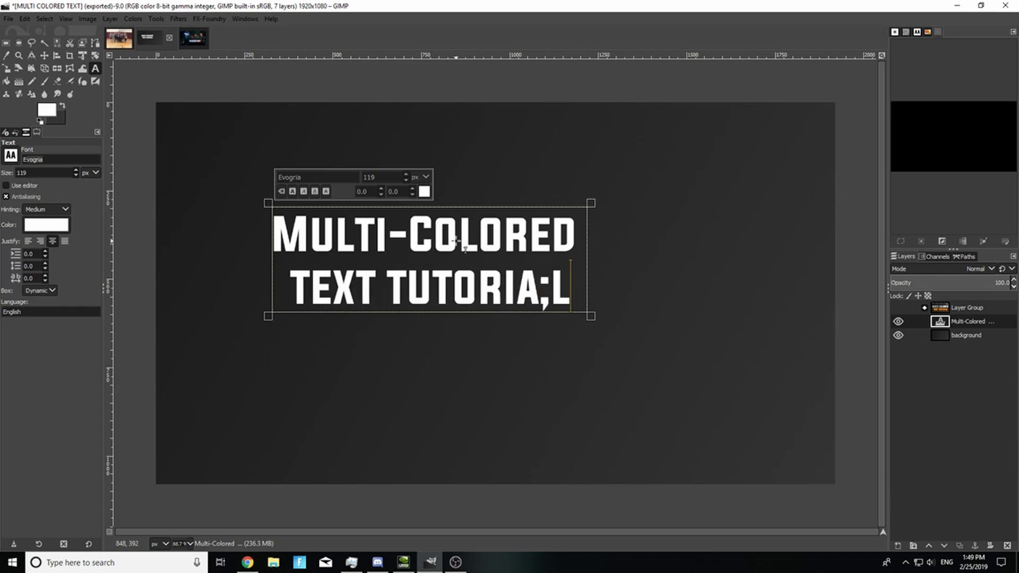
pyautogui.press('BackSpace')
pyautogui.press('BackSpace')
pyautogui.write('l')
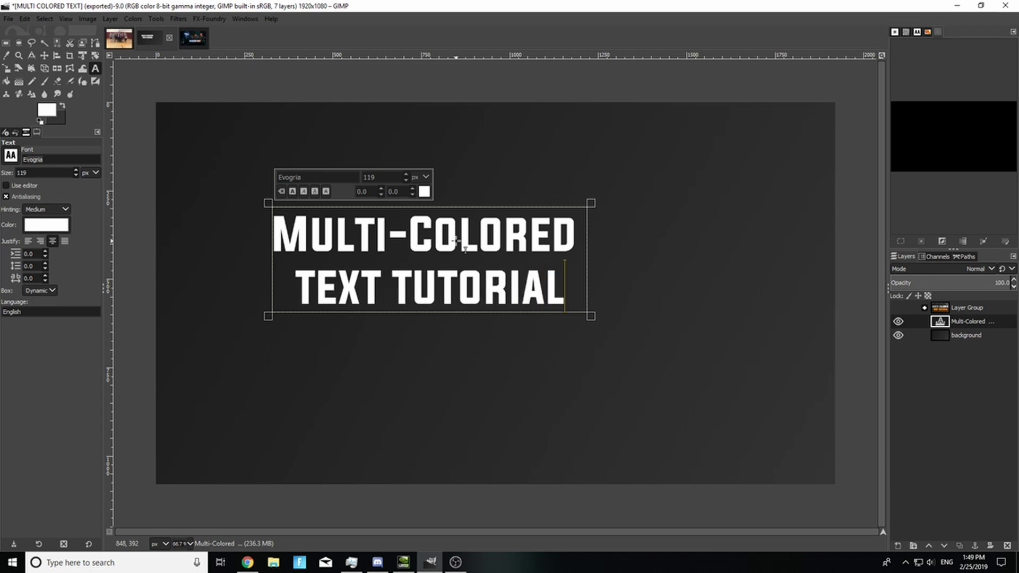
pyautogui.press('Return')
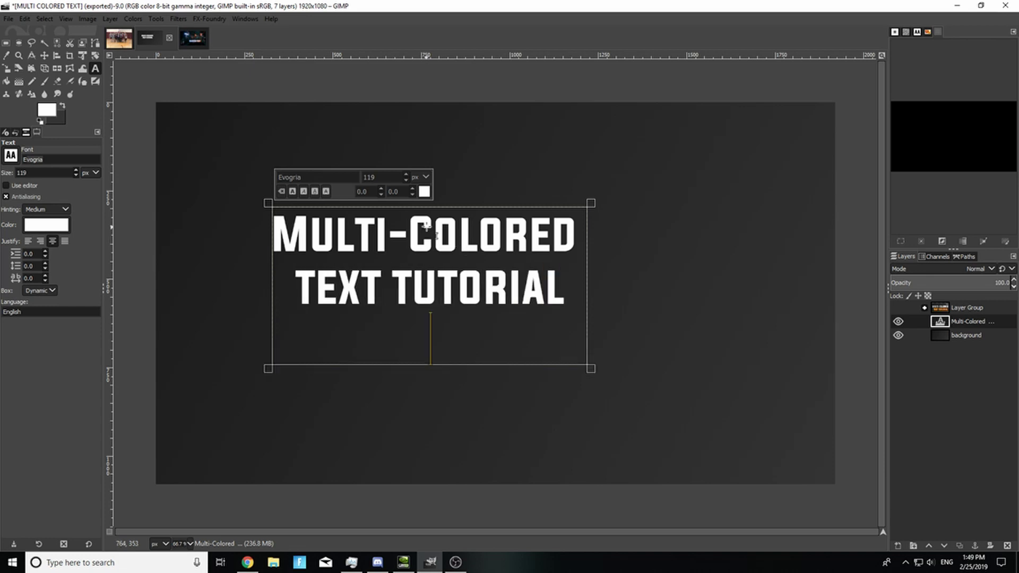
pyautogui.press('BackSpace')
# Step: Set the font size of the whole two-line title to 200 px and move the layer up and left within the canvas
pyautogui.hotkey('ctrl', 'a')
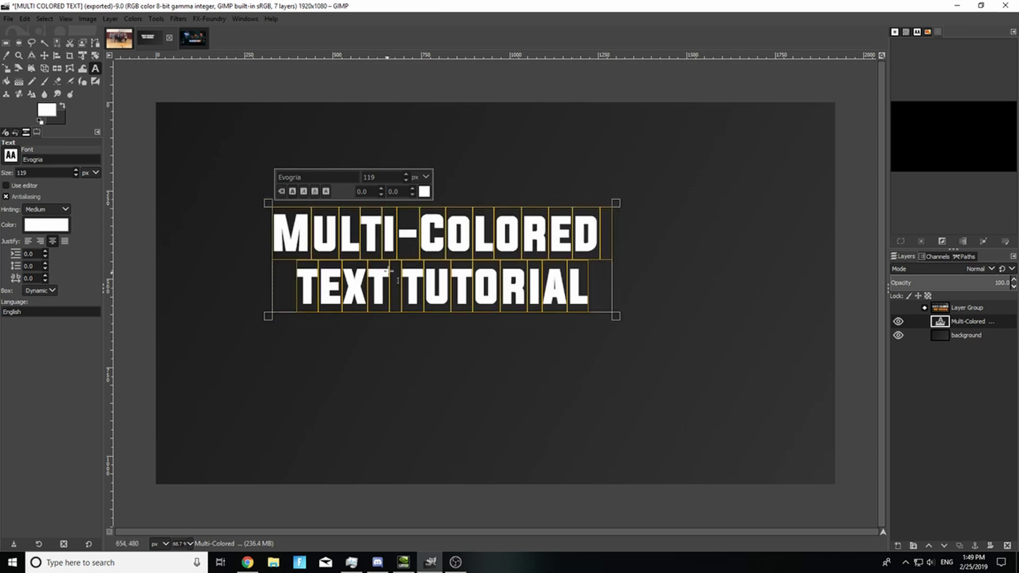
pyautogui.click(406, 173)
pyautogui.moveTo(406, 173); pyautogui.dragTo(406, 173)
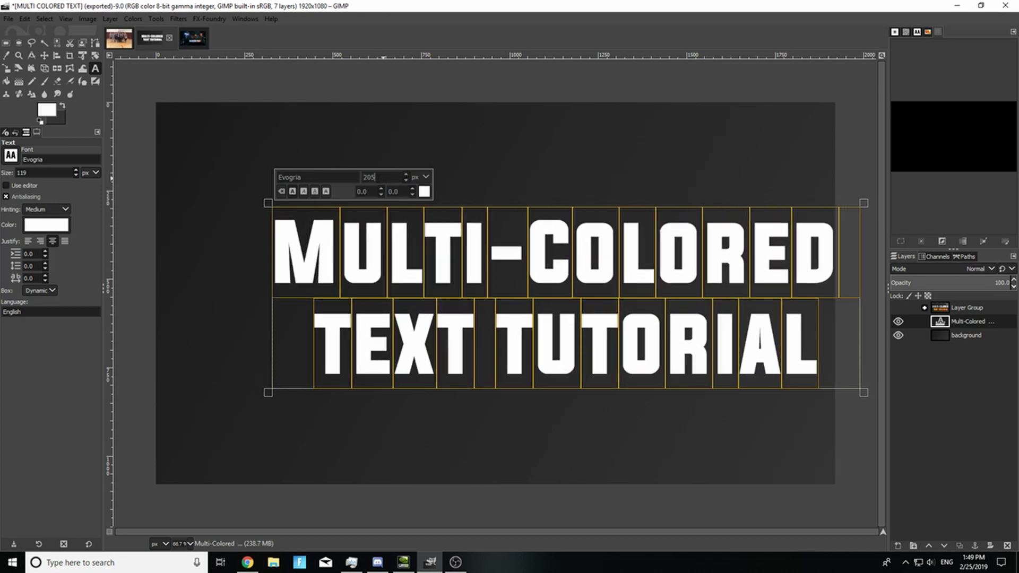
pyautogui.moveTo(375, 178); pyautogui.dragTo(356, 179)
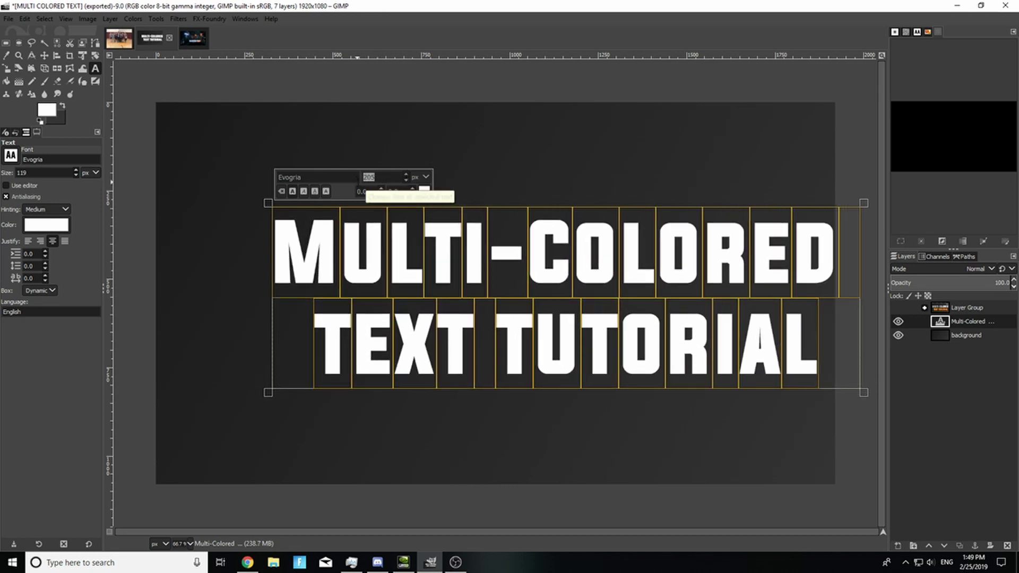
pyautogui.write('200')
pyautogui.press('Return')
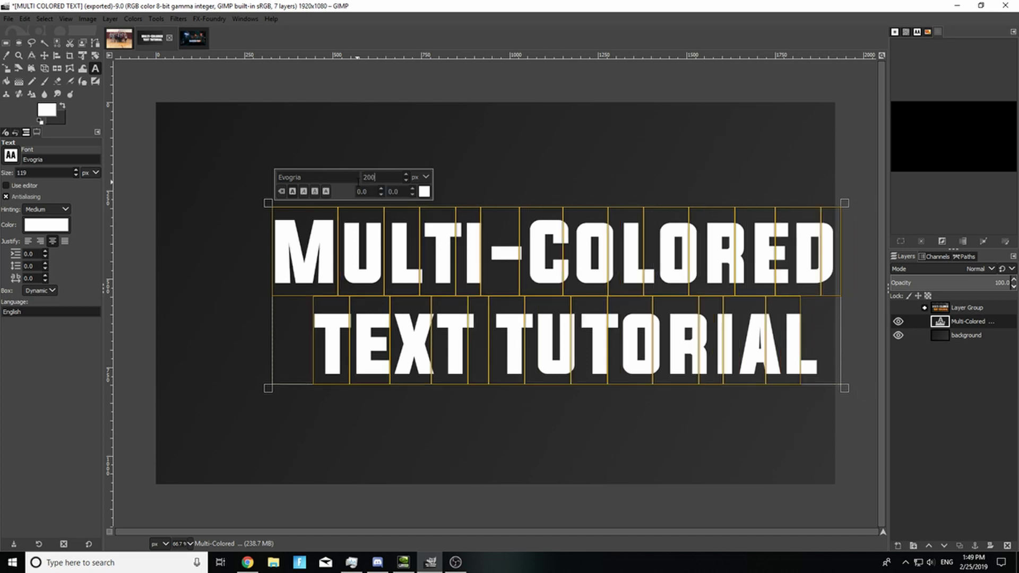
pyautogui.click(44, 55)
pyautogui.moveTo(377, 248); pyautogui.dragTo(311, 227)
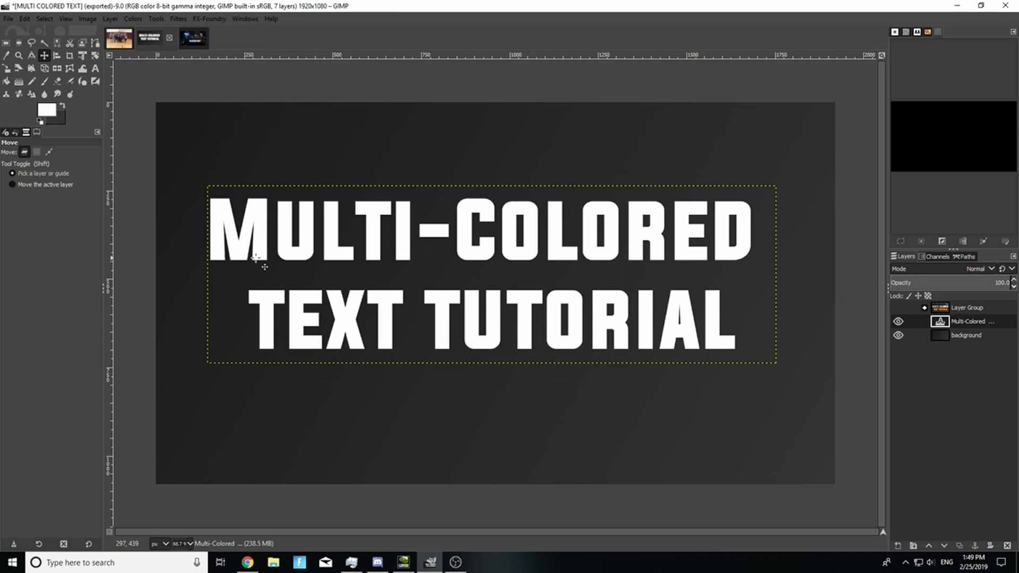
# Step: Align the title layer to the horizontal center and vertical middle of the image with the Align tool
pyautogui.click(57, 56)
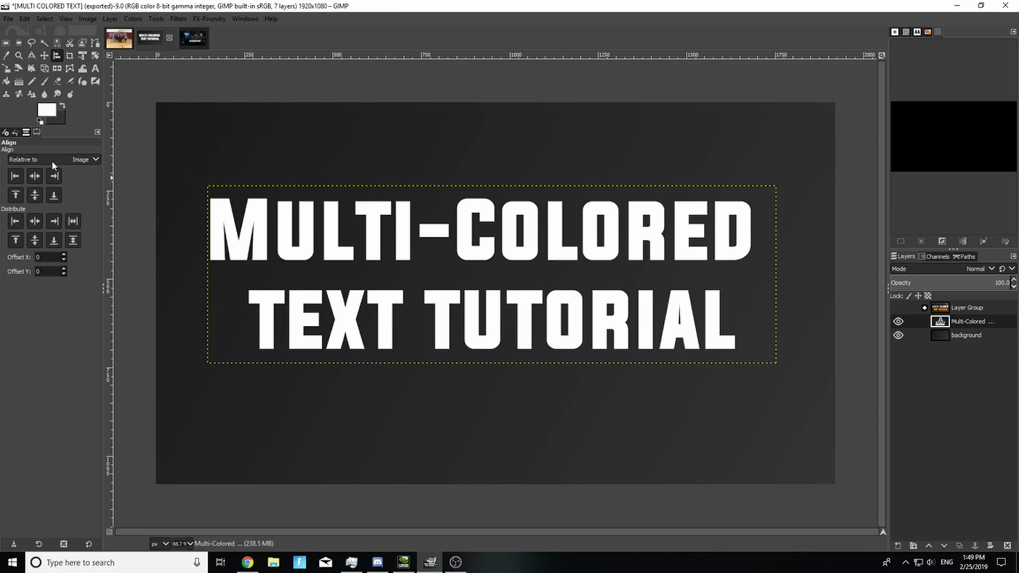
pyautogui.click(52, 160)
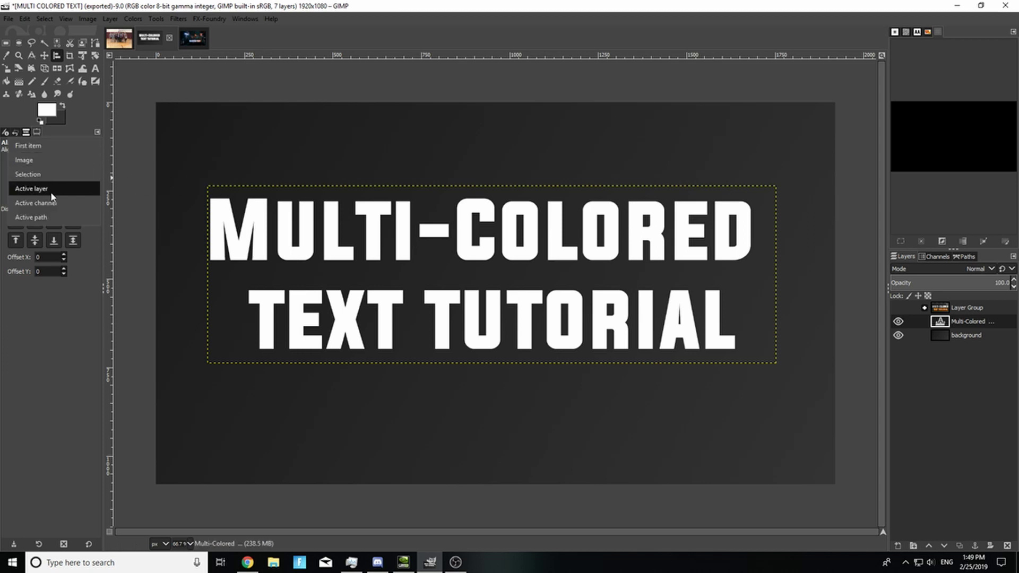
pyautogui.click(38, 165)
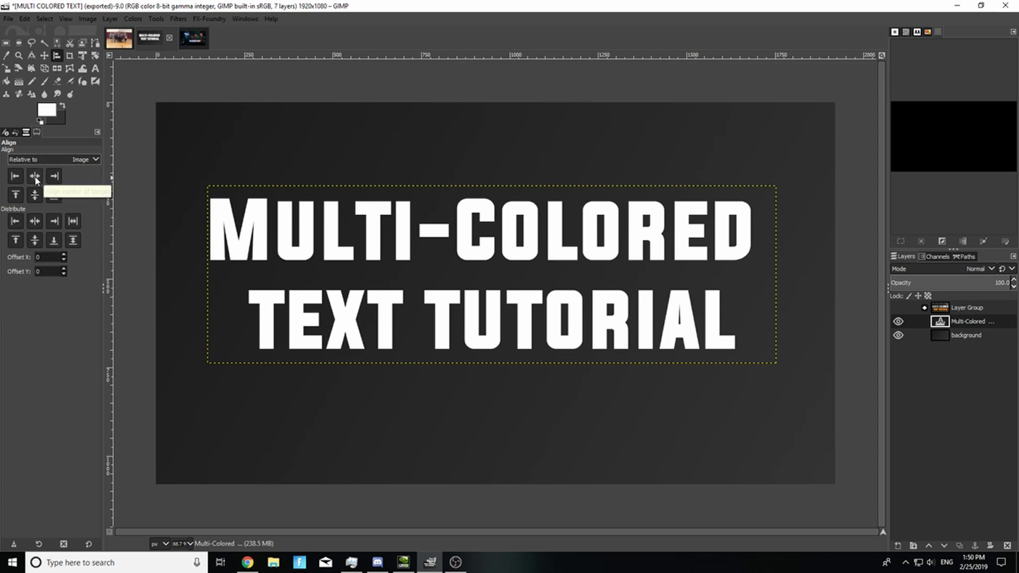
pyautogui.click(34, 177)
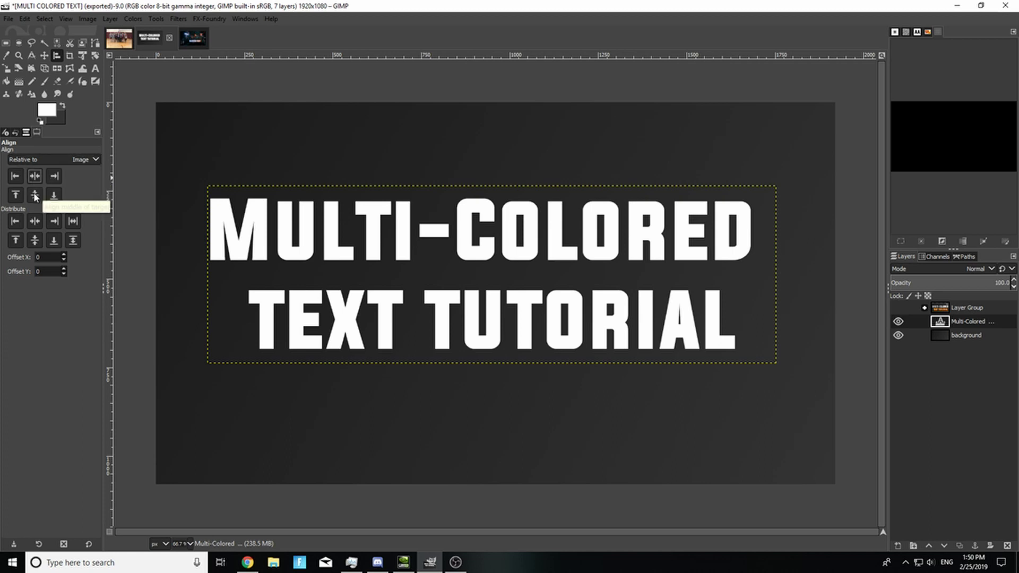
pyautogui.click(35, 196)
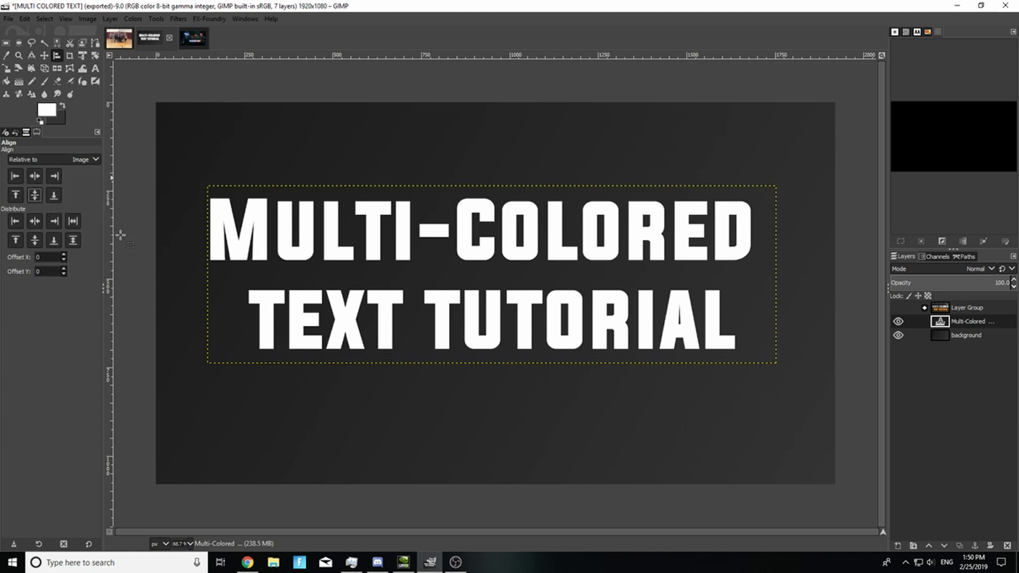
pyautogui.click(556, 234)
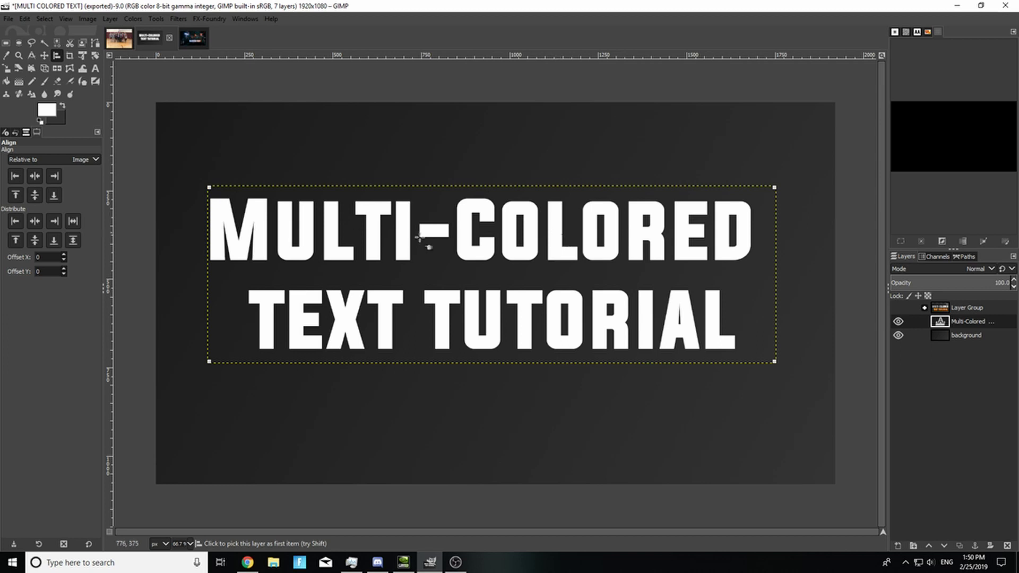
pyautogui.click(35, 177)
pyautogui.click(35, 196)
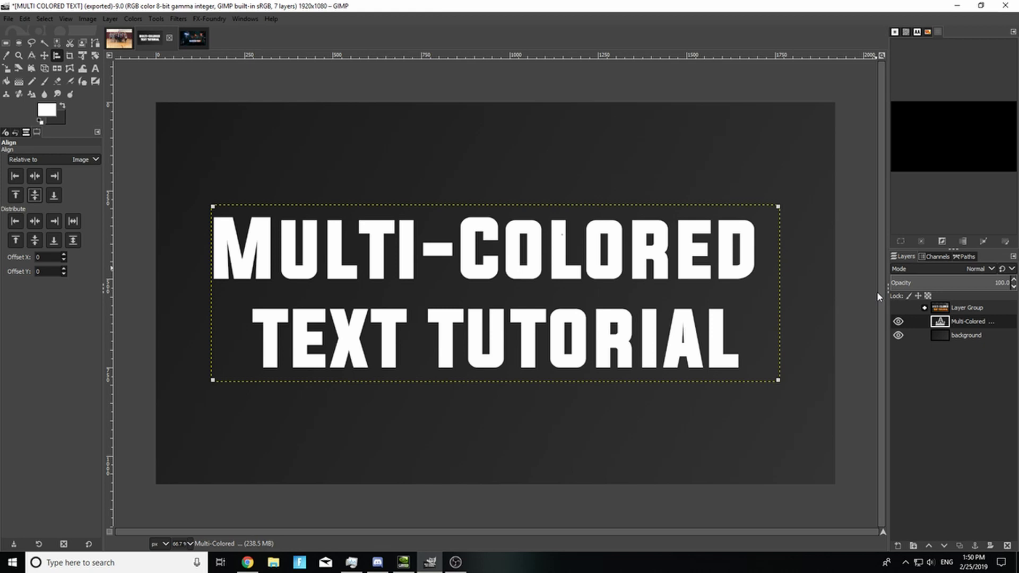
# Step: Crop the title layer to its content and center it again horizontally and vertically relative to the image
pyautogui.click(110, 18)
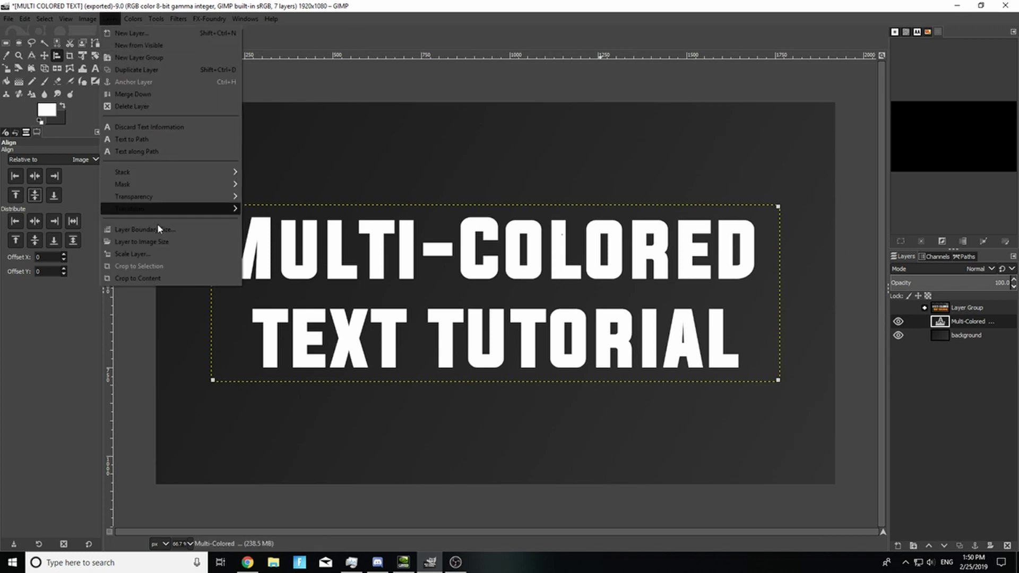
pyautogui.click(160, 278)
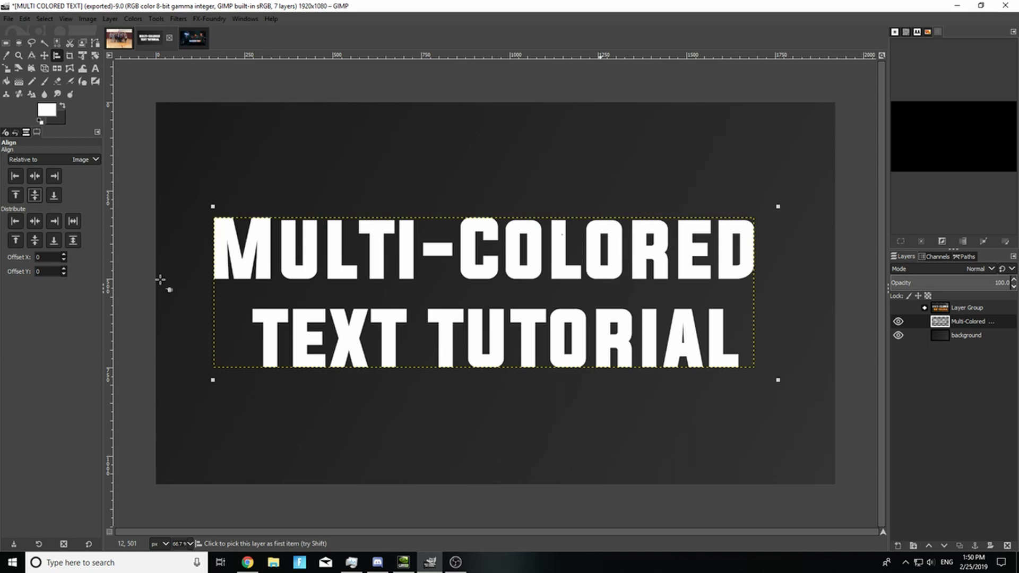
pyautogui.click(292, 268)
pyautogui.click(35, 176)
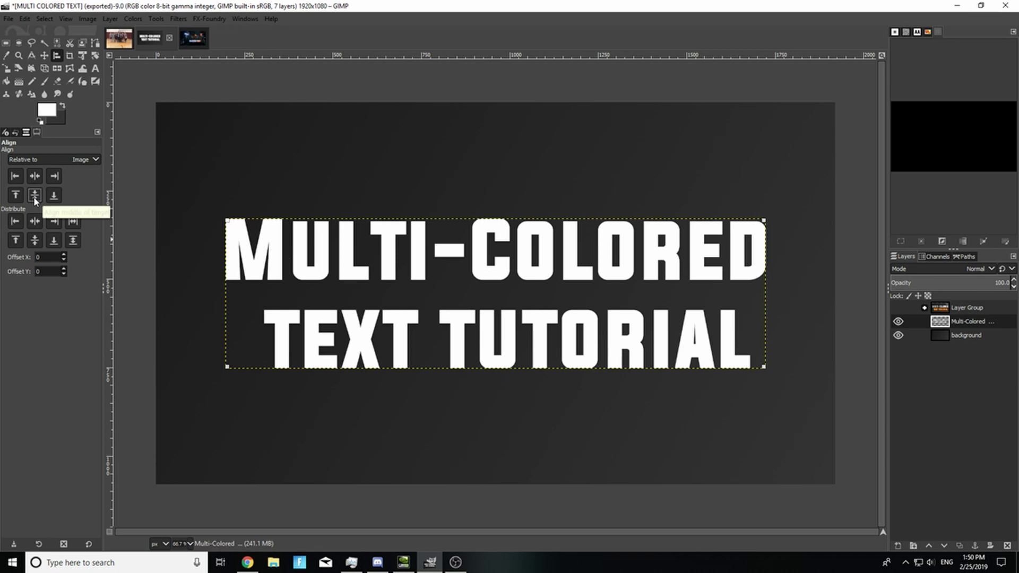
pyautogui.click(35, 196)
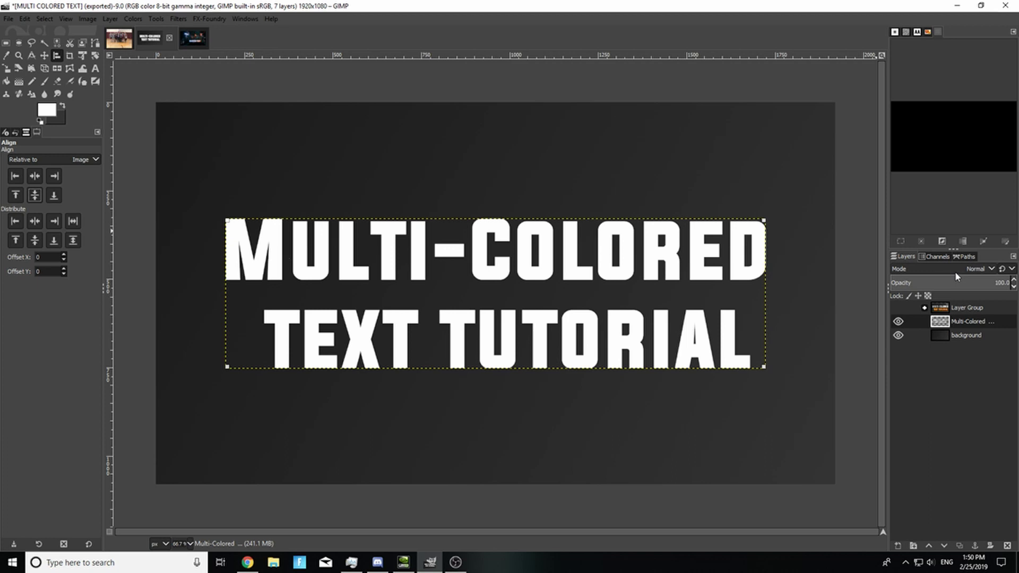
# Step: Duplicate the title layer and hide the original beneath the copy
pyautogui.rightClick(975, 320)
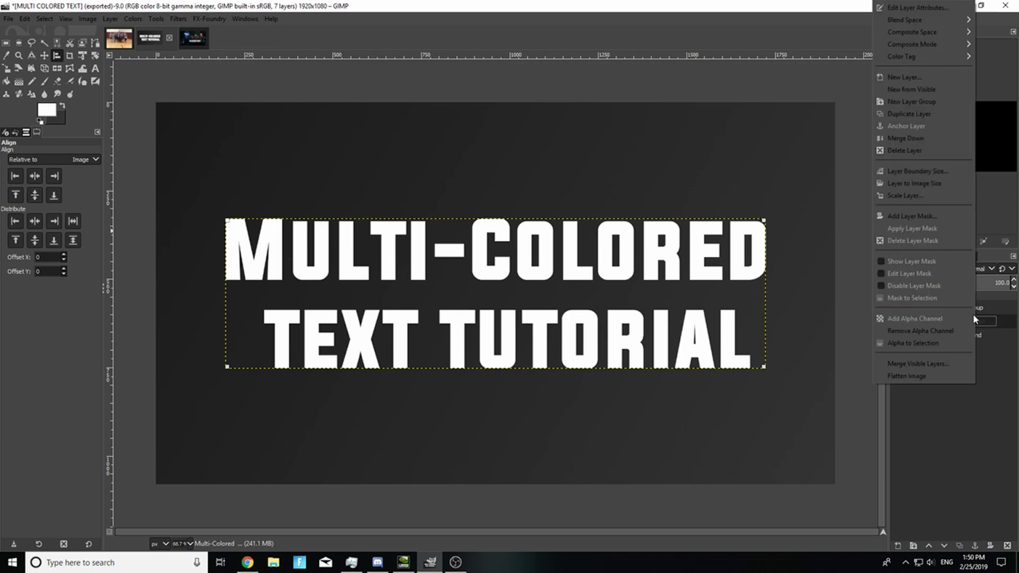
pyautogui.click(937, 113)
pyautogui.click(892, 332)
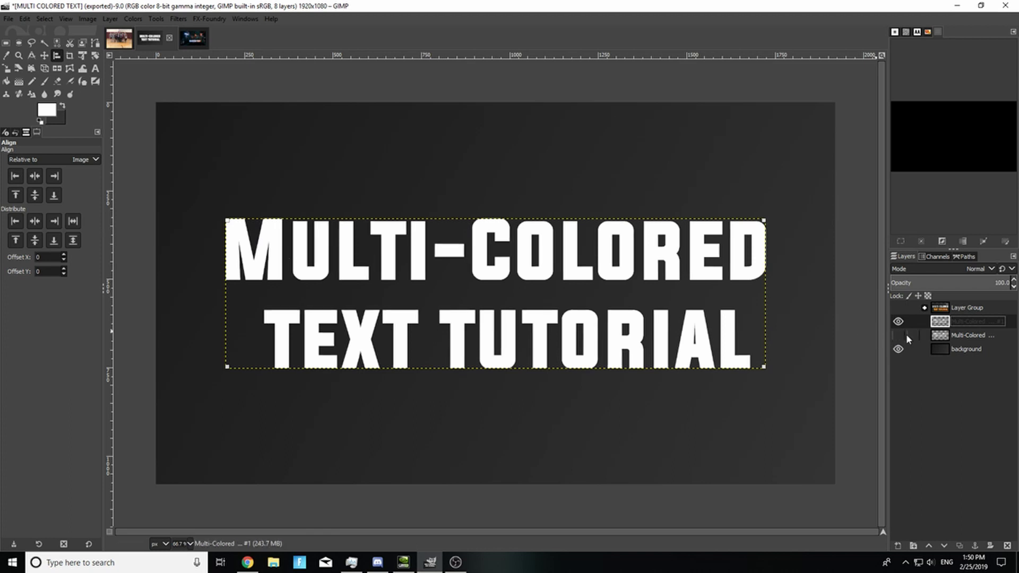
pyautogui.rightClick(924, 336)
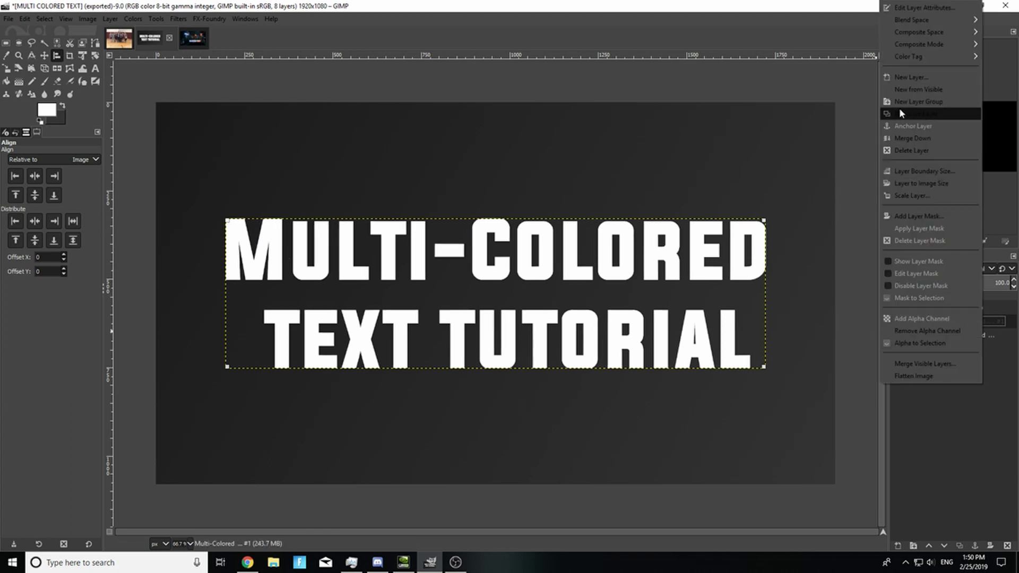
pyautogui.click(994, 385)
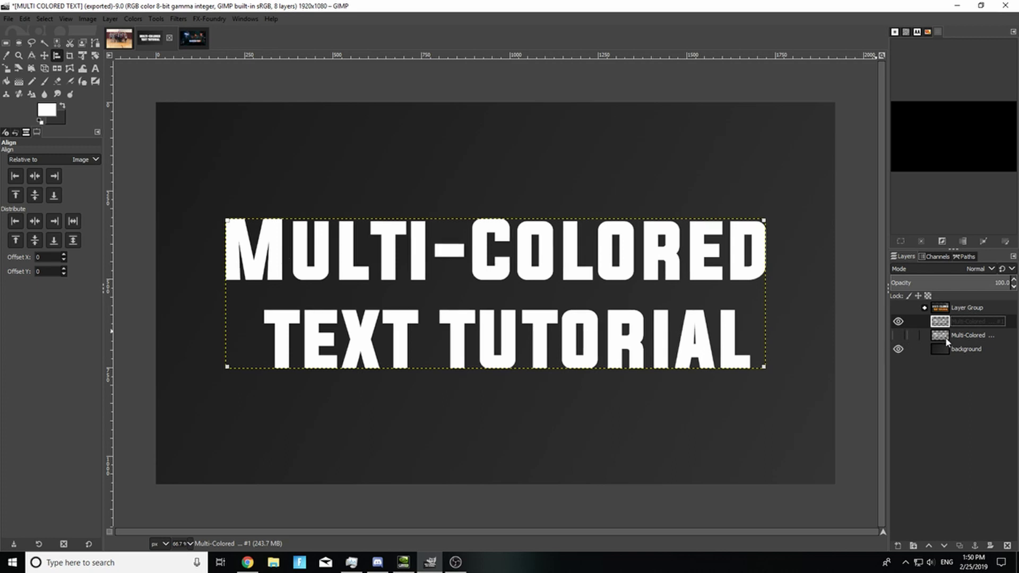
# Step: Select a rectangle of about 1814 × 324 px around the "Multi-Colored" line and delete that line from the duplicate layer
pyautogui.click(6, 43)
pyautogui.moveTo(190, 174); pyautogui.dragTo(832, 289)
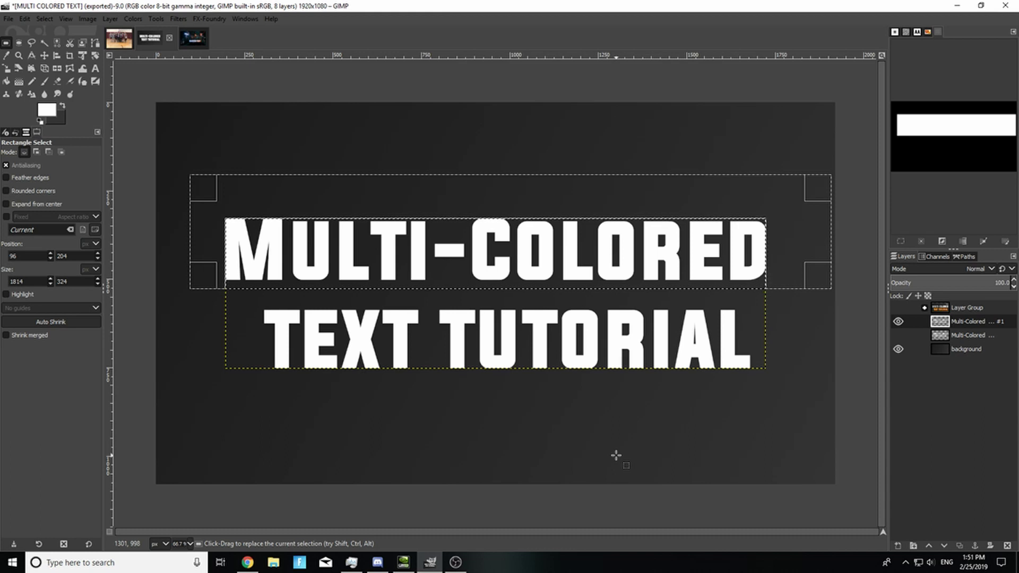
pyautogui.press('Delete')
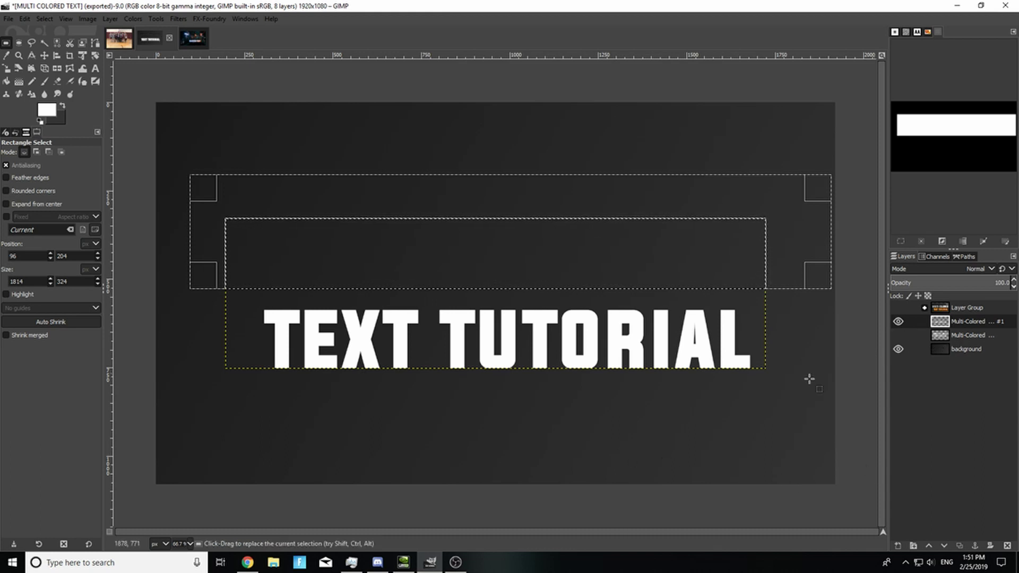
# Step: Show and hide the finished example's layer group to compare it with the current text
pyautogui.click(898, 308)
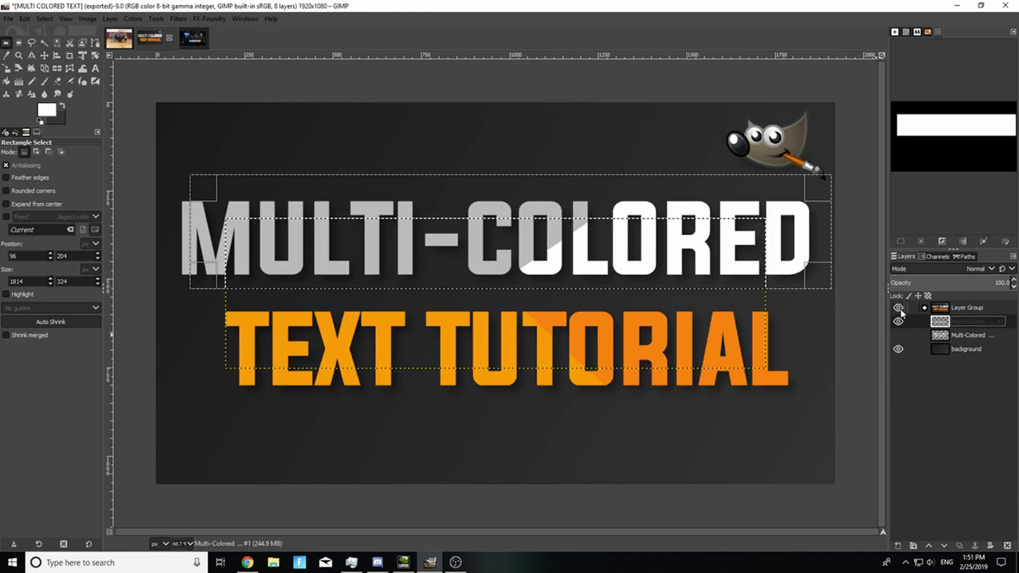
pyautogui.click(898, 308)
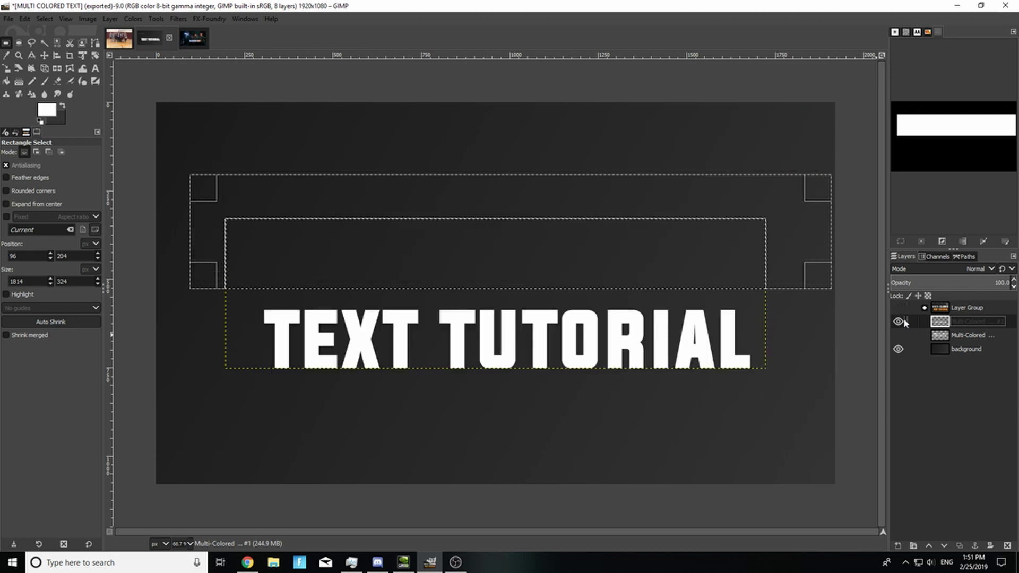
# Step: Select the "TEXT TUTORIAL" letters from the duplicate layer's alpha and grow the selection by 1 px
pyautogui.click(954, 333)
pyautogui.rightClick(959, 324)
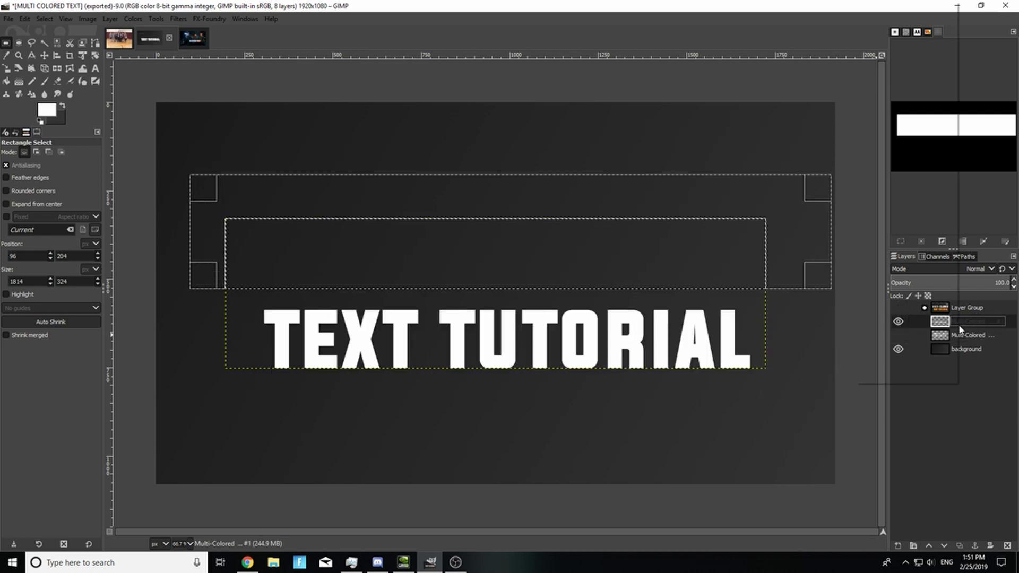
pyautogui.click(897, 343)
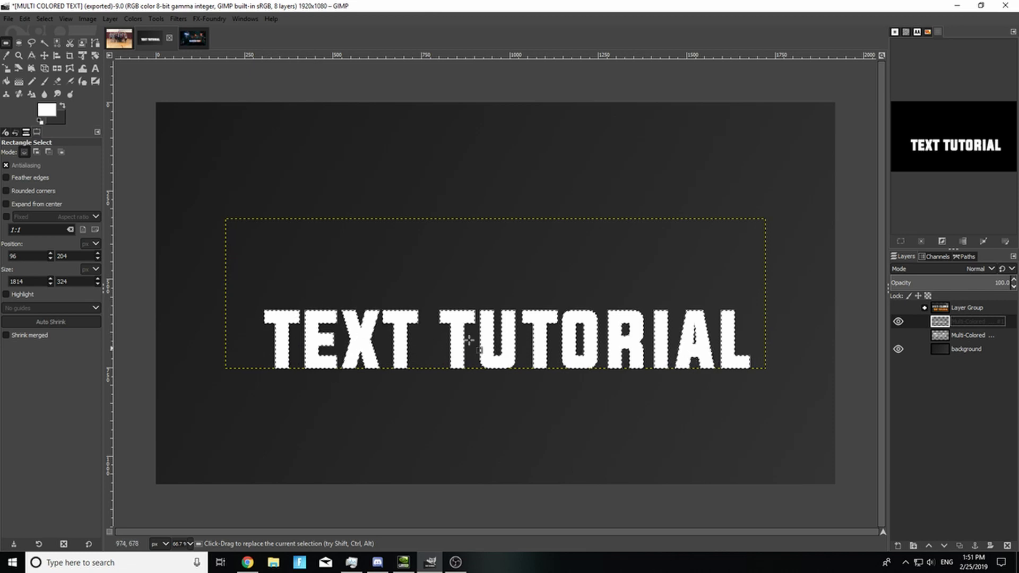
pyautogui.click(44, 19)
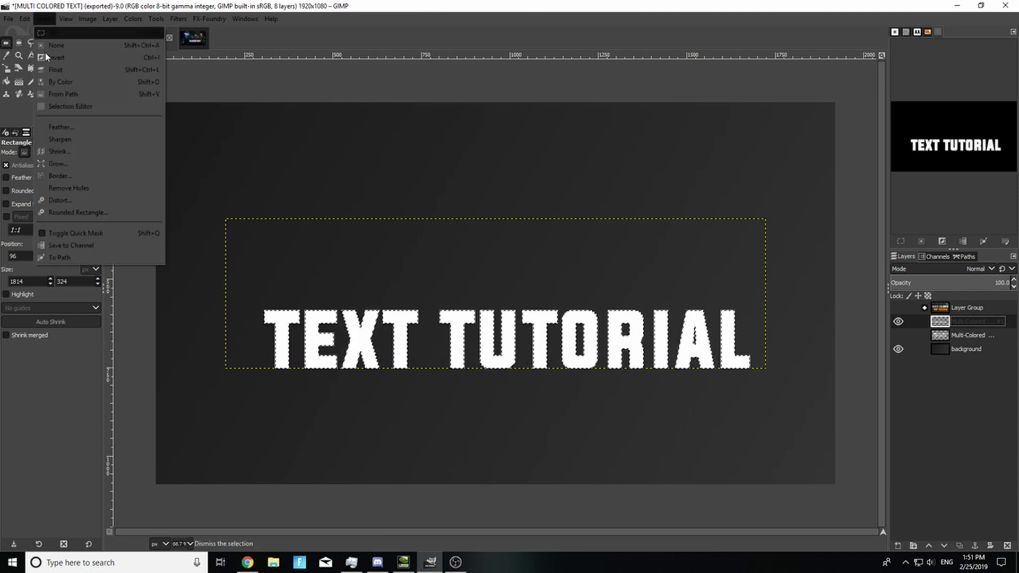
pyautogui.click(80, 165)
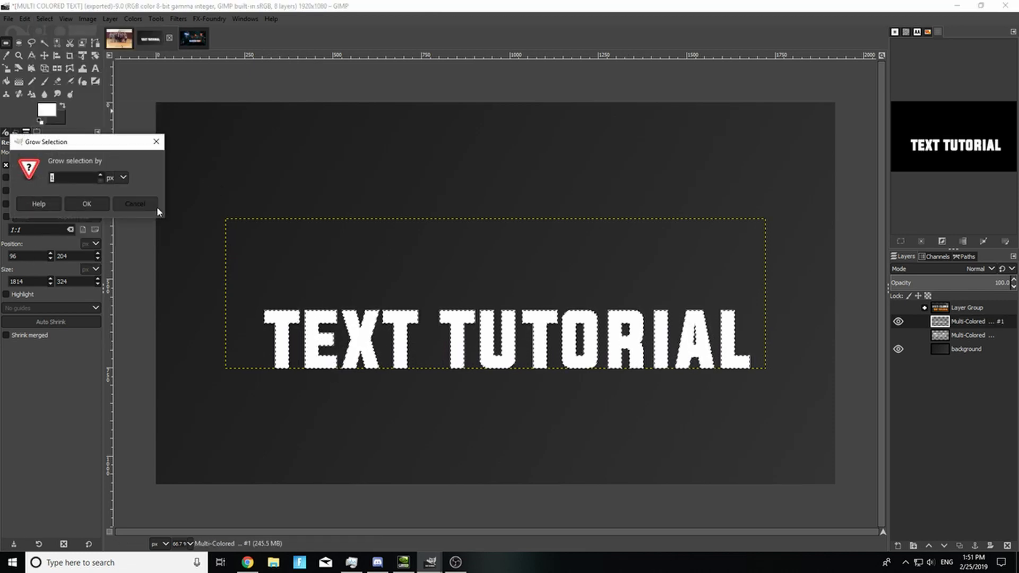
pyautogui.click(80, 207)
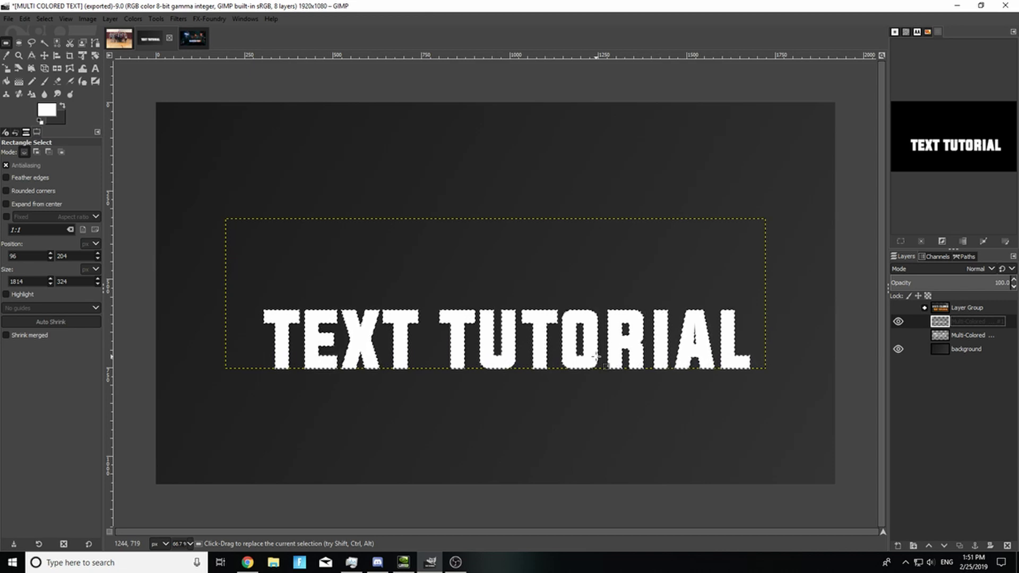
# Step: Show the finished example, sample the light orange of its "TEXT TUTORIAL" line as foreground color, and hide the example again
pyautogui.click(897, 307)
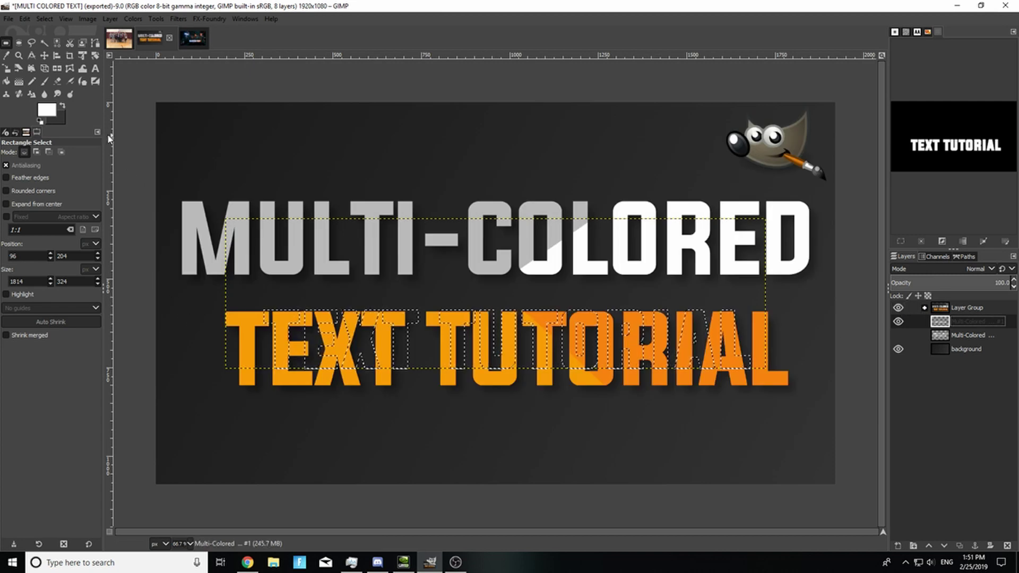
pyautogui.click(45, 110)
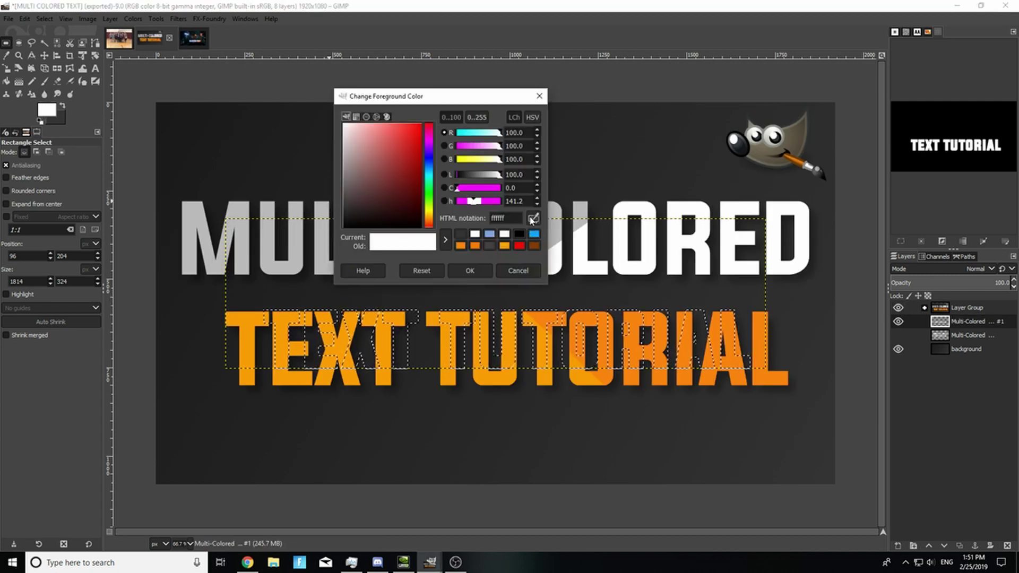
pyautogui.click(583, 378)
pyautogui.click(469, 270)
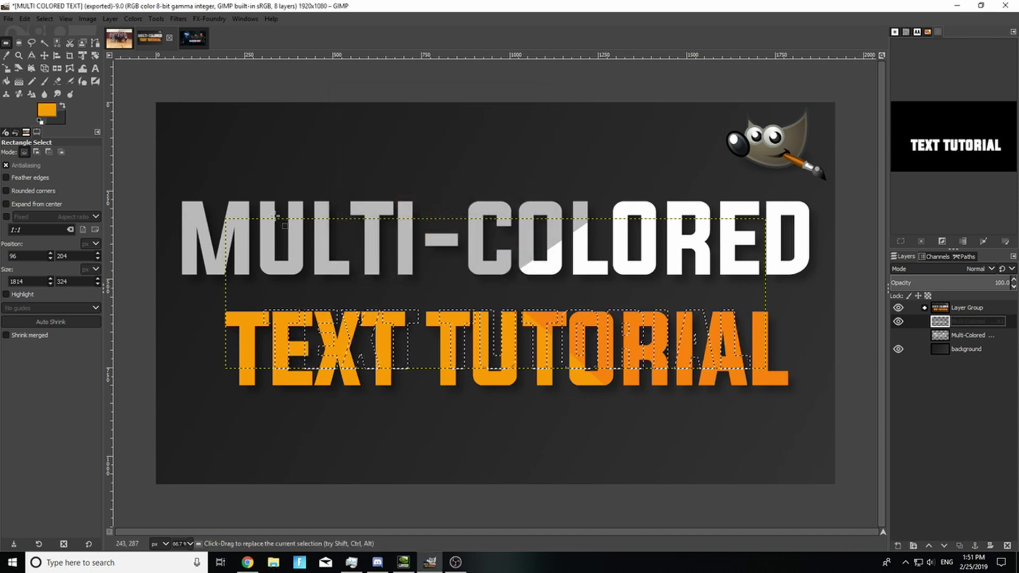
pyautogui.click(898, 307)
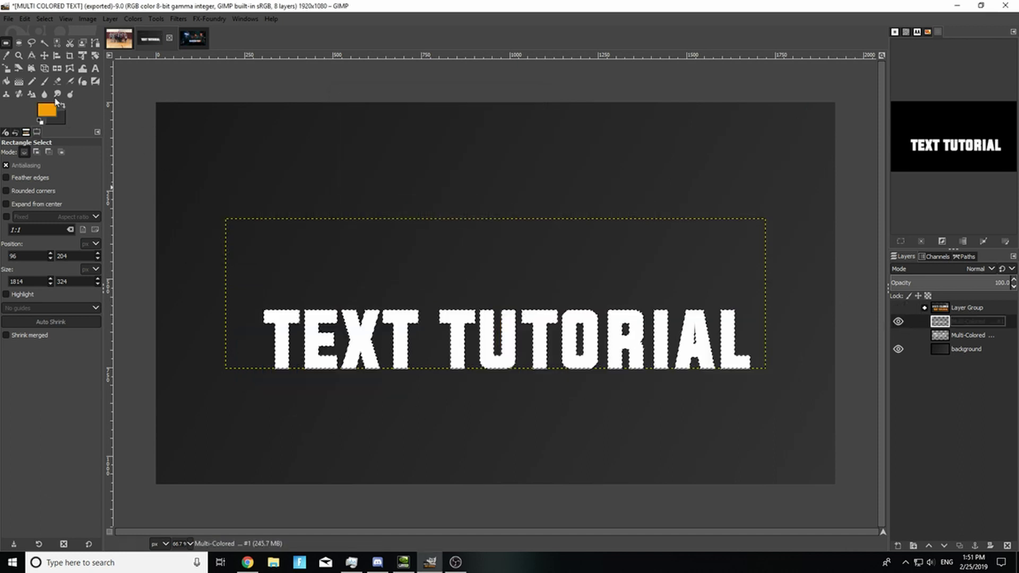
# Step: Paint all the selected "TEXT TUTORIAL" letters orange with the Pencil tool and clear the selection
pyautogui.click(32, 81)
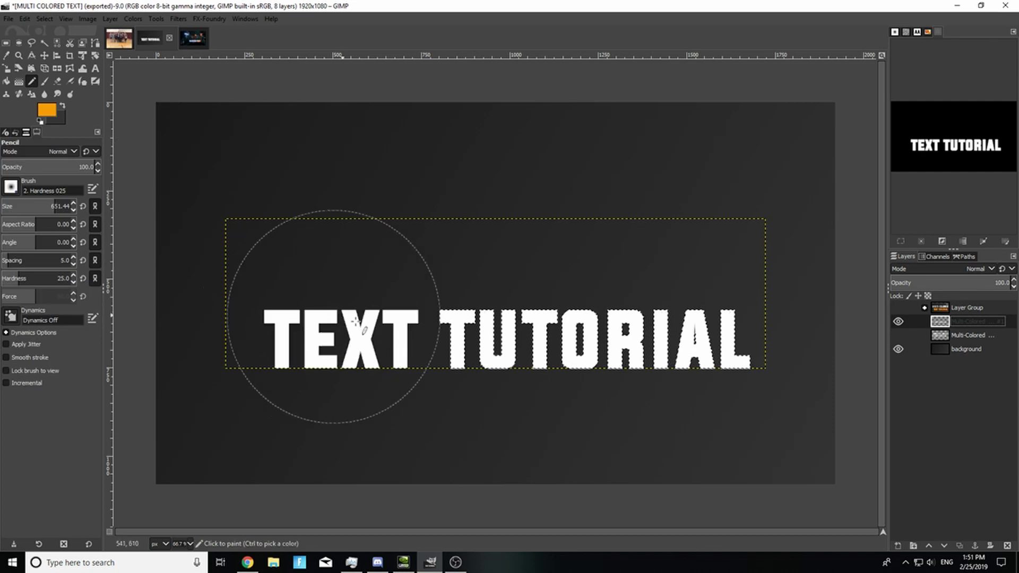
pyautogui.click(313, 331)
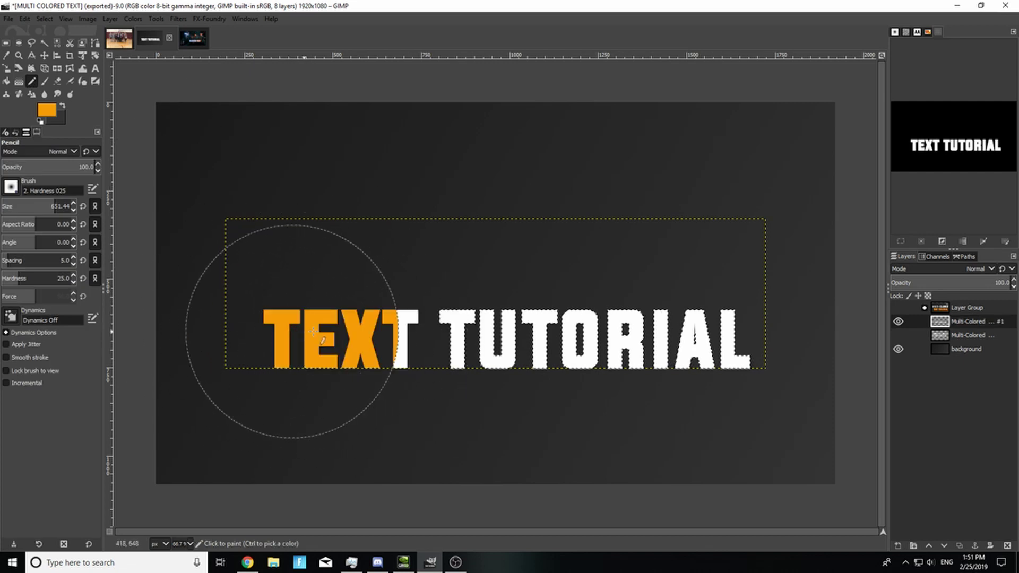
pyautogui.moveTo(313, 331)
pyautogui.mouseDown()
pyautogui.moveTo(861, 362)
pyautogui.moveTo(743, 339)
pyautogui.mouseUp()
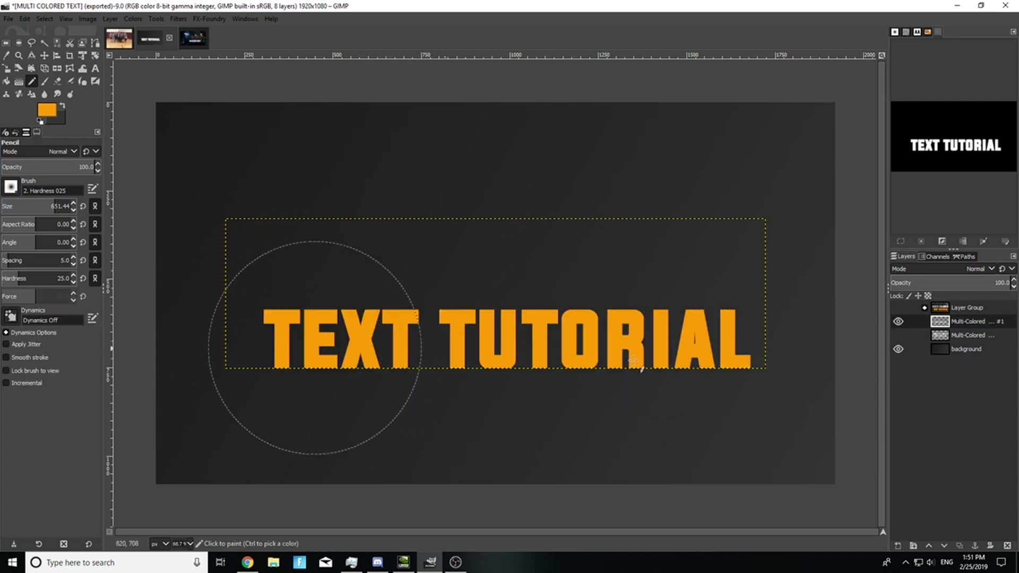
pyautogui.moveTo(633, 360); pyautogui.dragTo(769, 366)
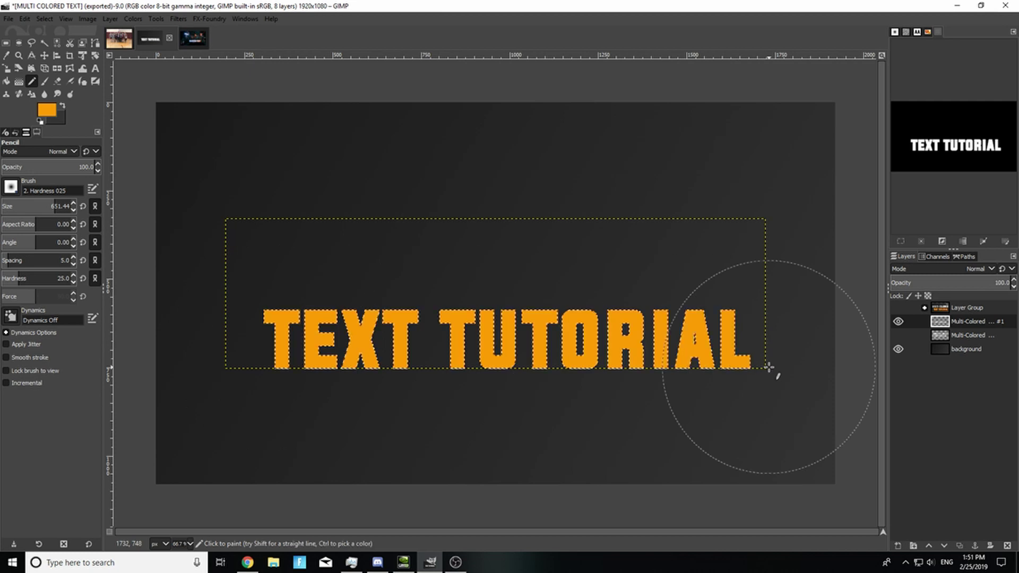
pyautogui.click(24, 18)
pyautogui.click(50, 49)
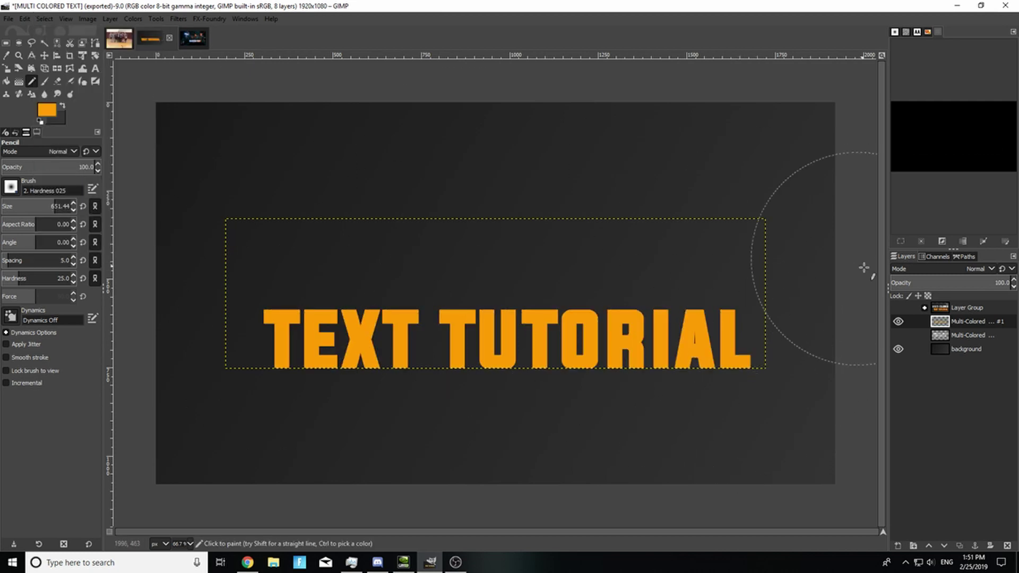
# Step: Show the original white title layer, duplicate it, and place the copy above the orange text layer
pyautogui.click(898, 335)
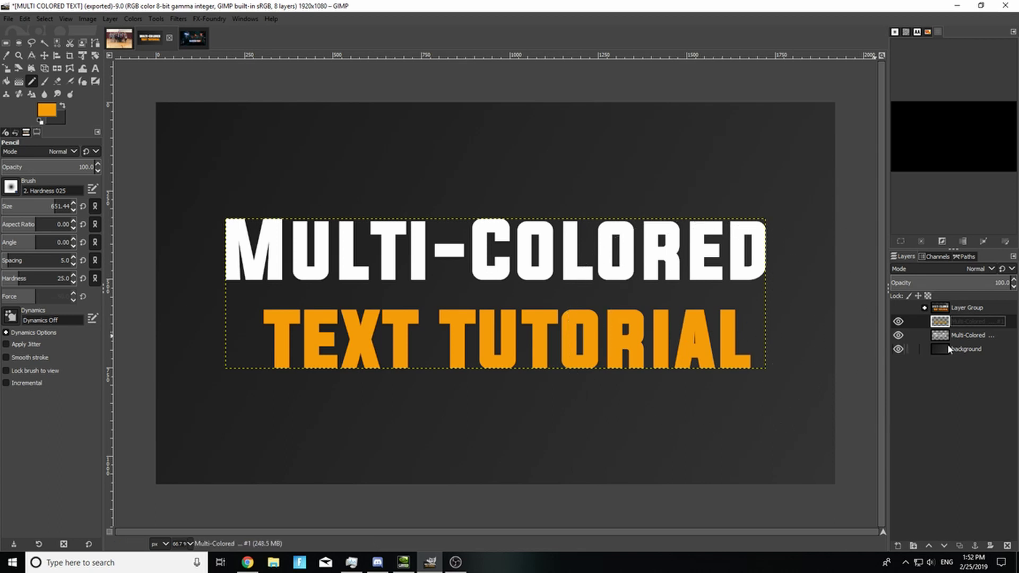
pyautogui.click(962, 335)
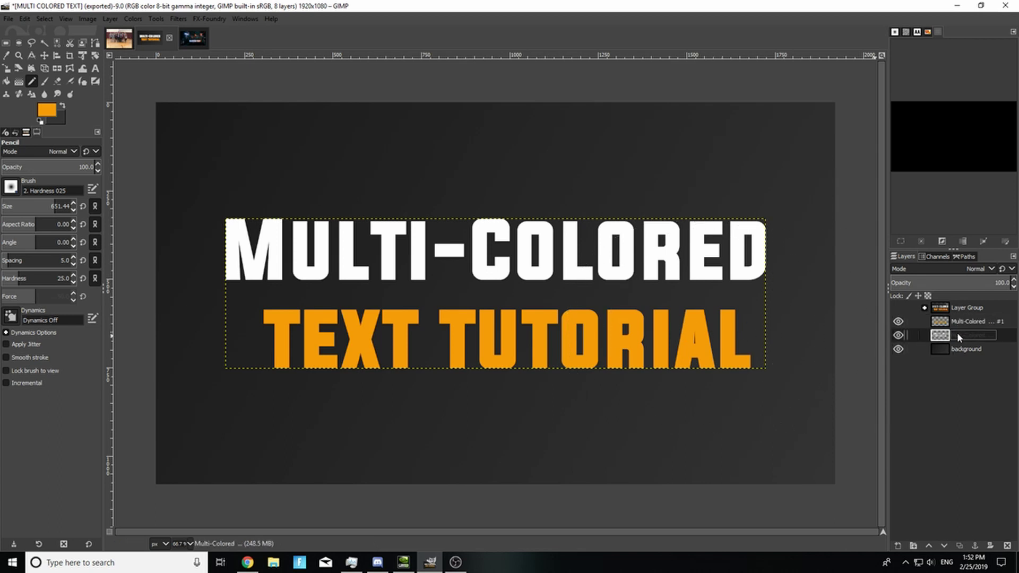
pyautogui.rightClick(957, 334)
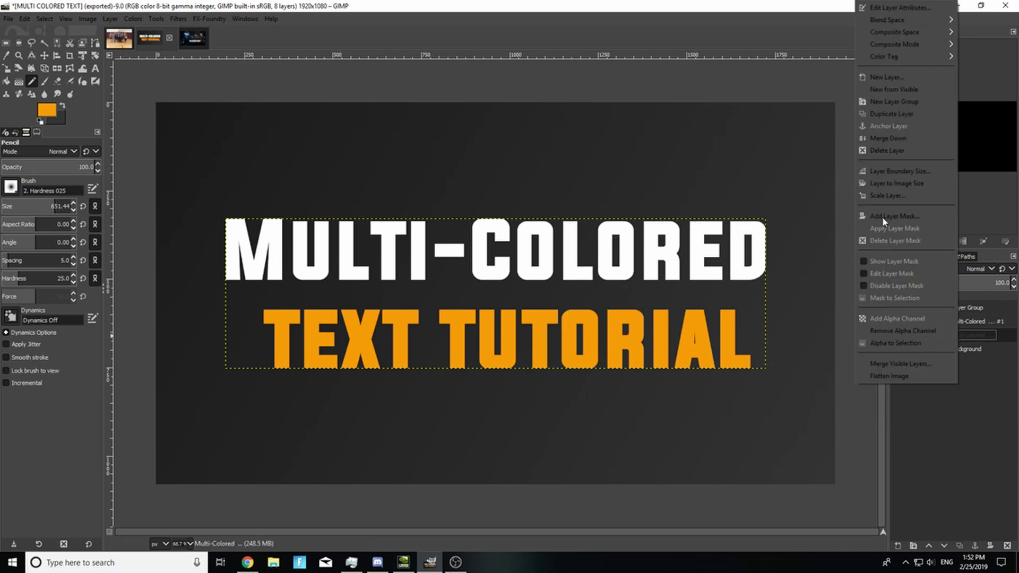
pyautogui.click(899, 112)
pyautogui.moveTo(960, 337); pyautogui.dragTo(953, 315)
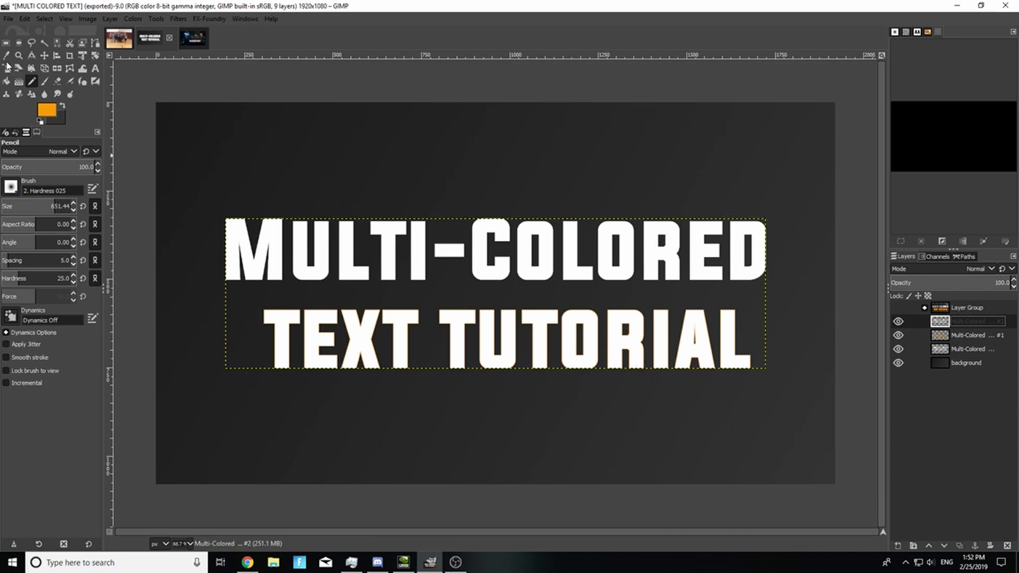
# Step: Select a rectangle of about 1782 × 296 px around "Multi-Colored", invert it, and delete the "Text Tutorial" line from the new copy
pyautogui.click(6, 43)
pyautogui.moveTo(189, 187); pyautogui.dragTo(820, 292)
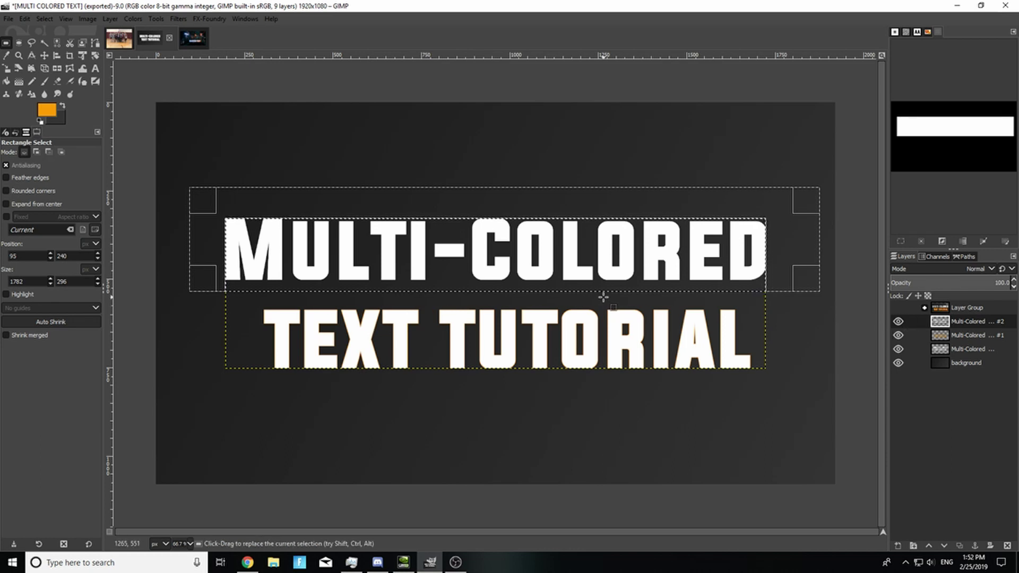
pyautogui.hotkey('ctrl', 'i')
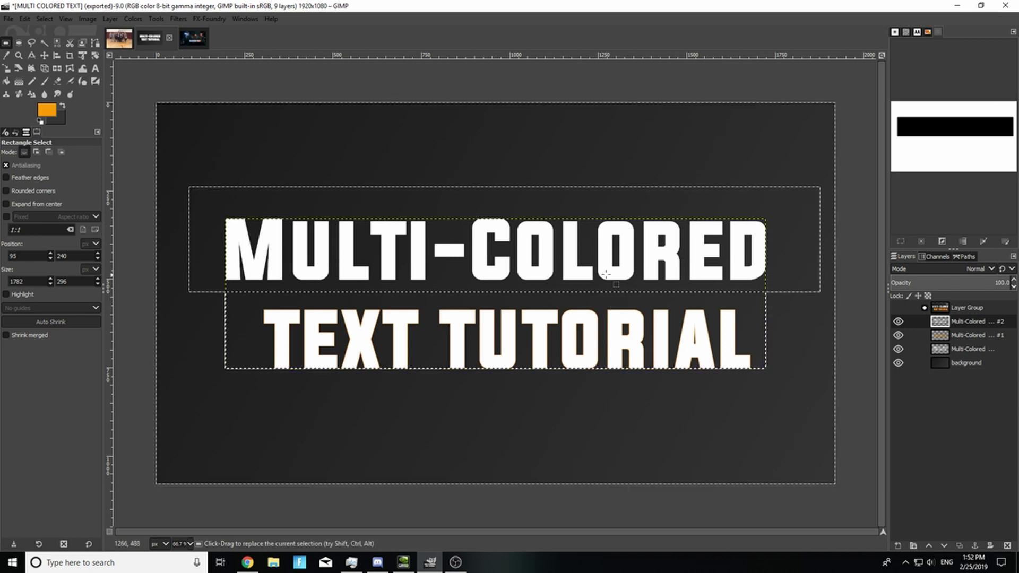
pyautogui.click(44, 19)
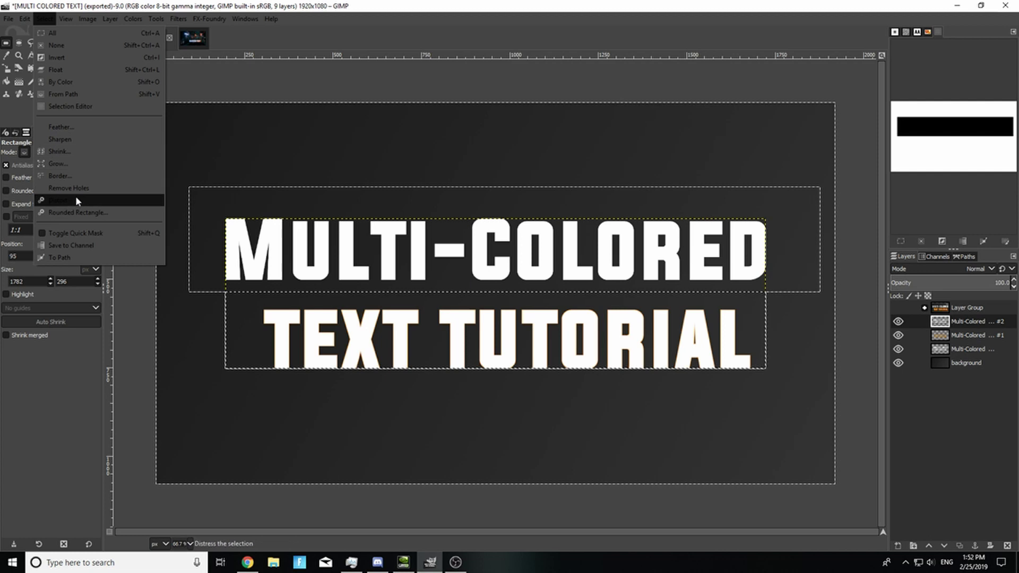
pyautogui.click(99, 59)
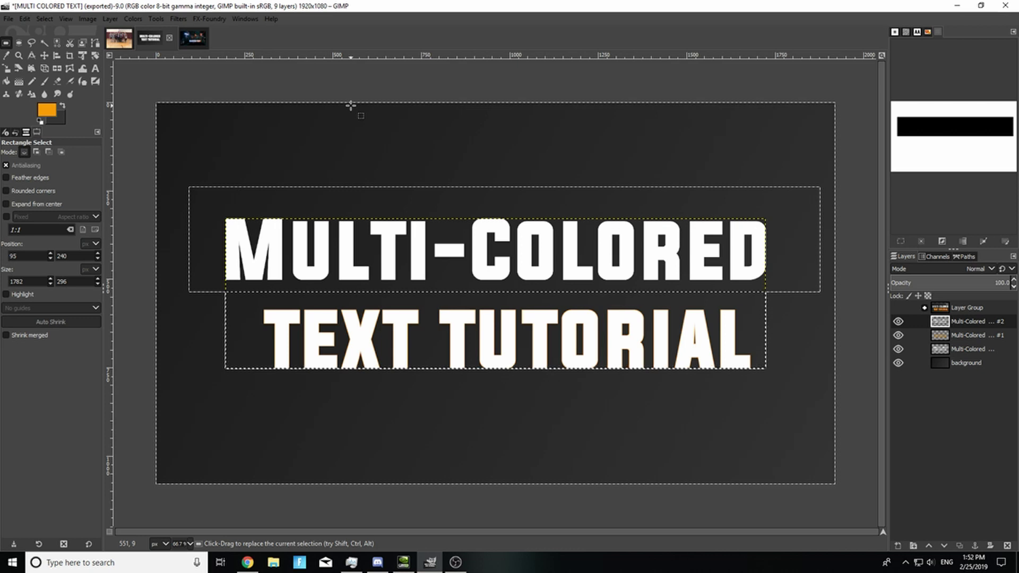
pyautogui.hotkey('ctrl', ',')
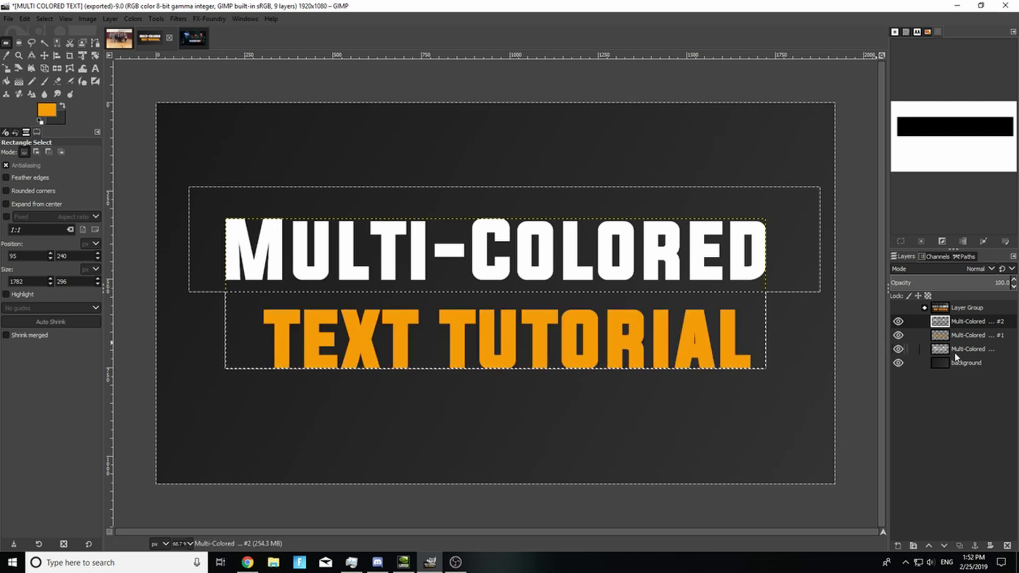
# Step: Clear the selection and hide the orange text layer and the original title layer
pyautogui.moveTo(231, 114); pyautogui.dragTo(294, 135)
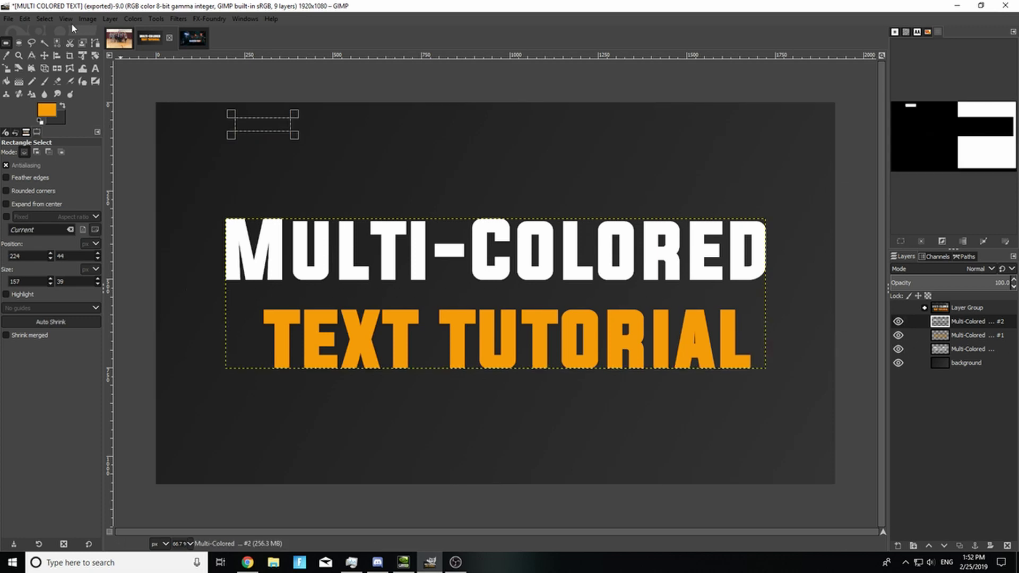
pyautogui.click(45, 18)
pyautogui.click(46, 47)
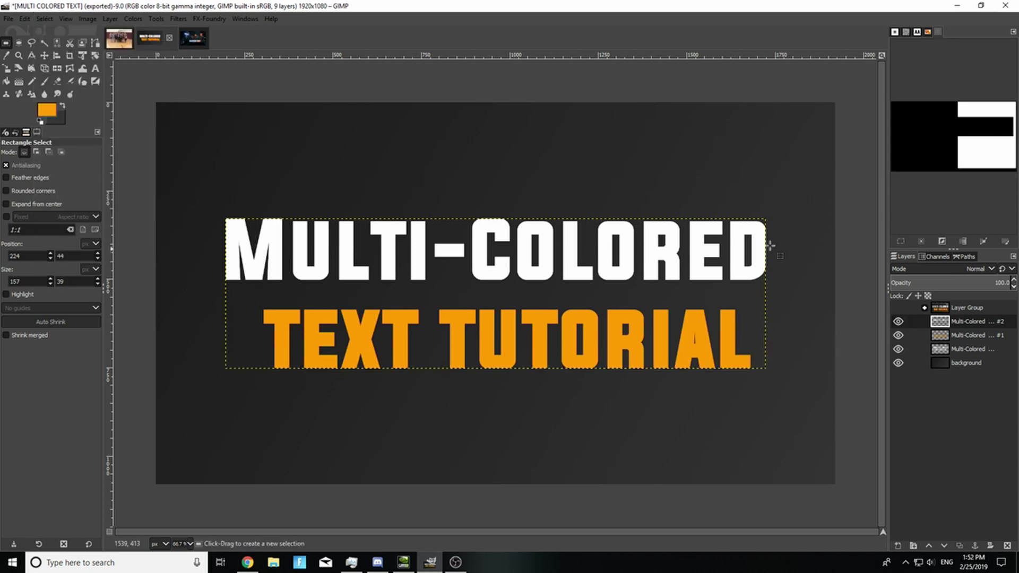
pyautogui.click(898, 335)
pyautogui.click(897, 349)
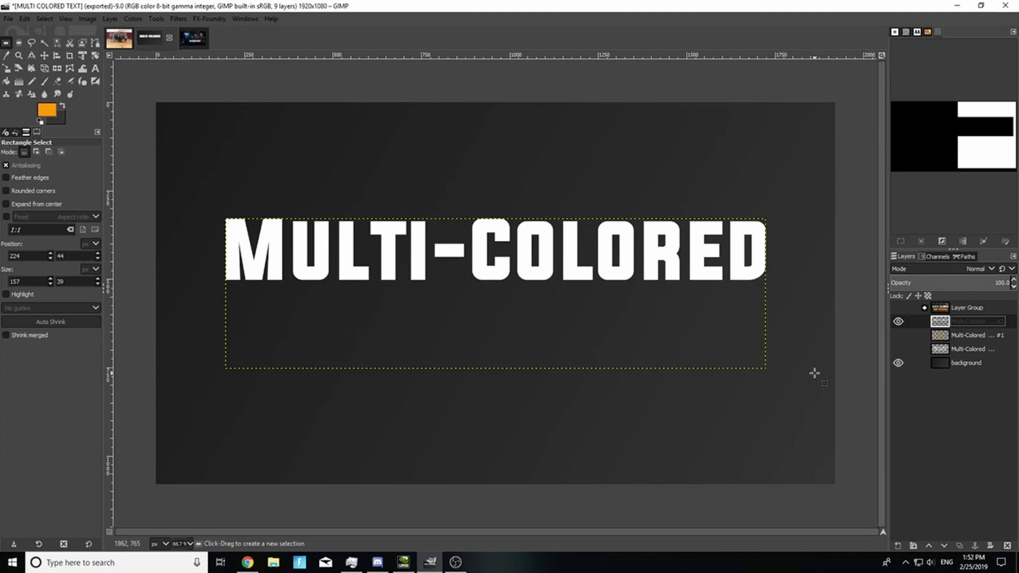
# Step: Show and hide the finished example's layer group to examine the diagonal color split in its lettering
pyautogui.click(899, 309)
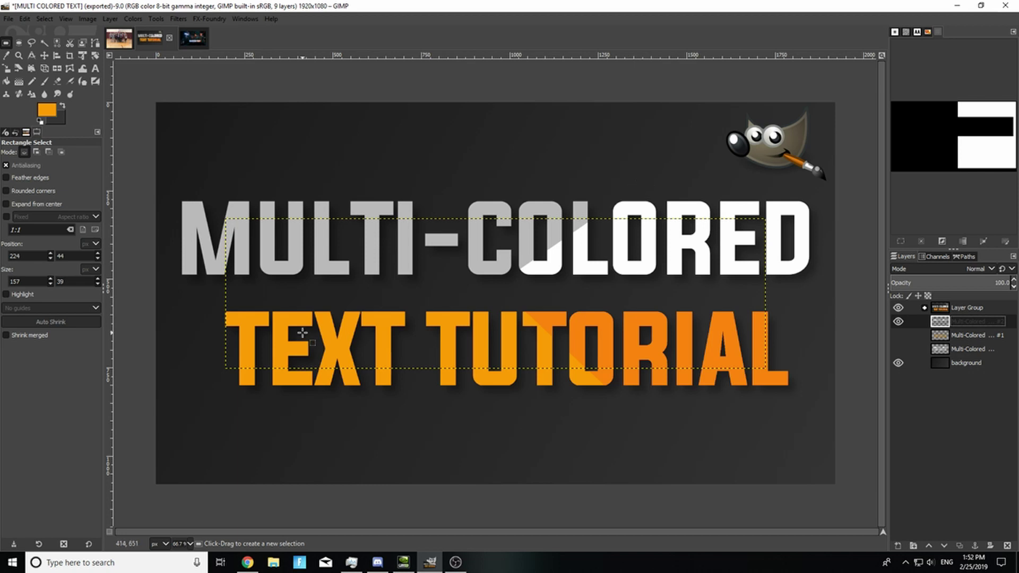
pyautogui.click(896, 308)
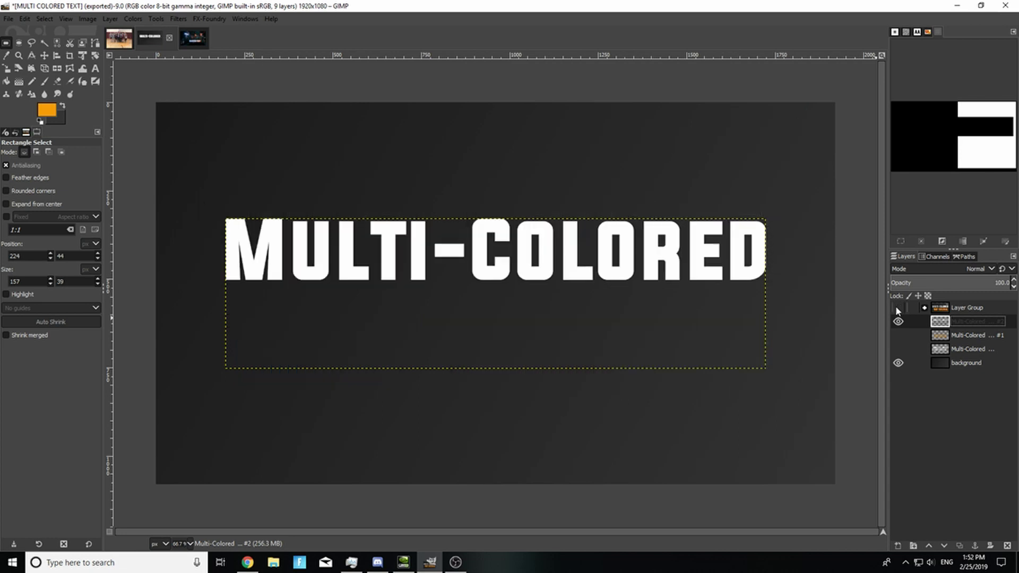
pyautogui.click(897, 307)
pyautogui.click(897, 308)
# Step: Draw a straight diagonal path across the "Multi-Colored" text, from below its first letter to above its last letters
pyautogui.click(31, 55)
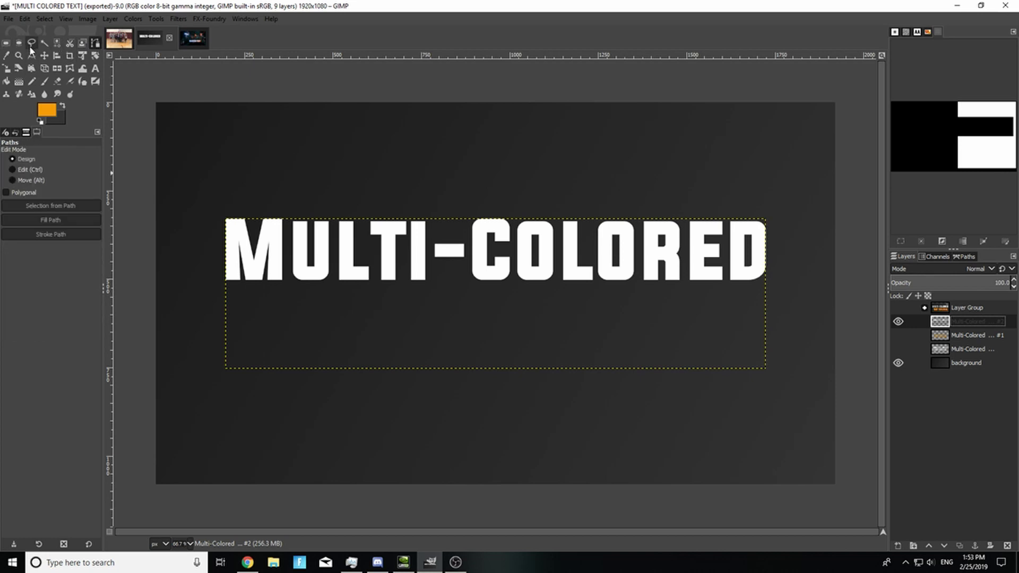
pyautogui.click(205, 378)
pyautogui.click(653, 137)
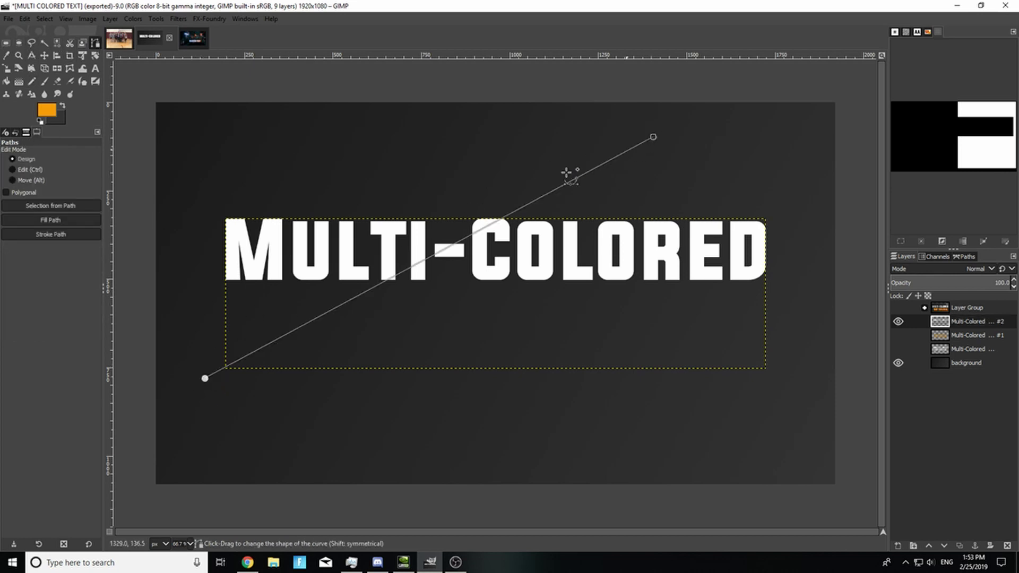
pyautogui.moveTo(654, 137); pyautogui.dragTo(685, 144)
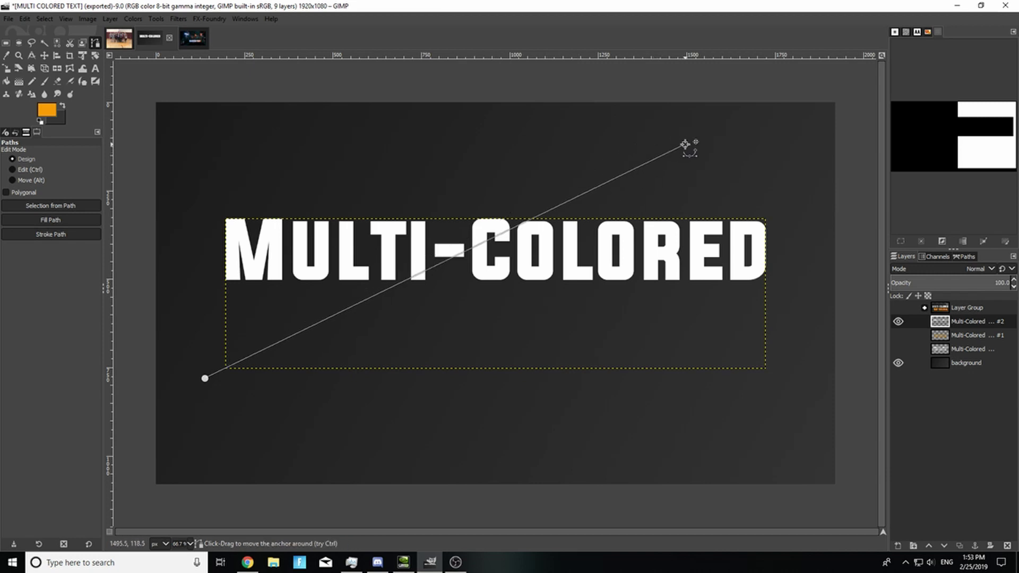
pyautogui.moveTo(204, 379); pyautogui.dragTo(227, 396)
# Step: Extend the diagonal path with straight segments around the upper side of "Multi-Colored" and turn the path into a selection
pyautogui.moveTo(289, 137); pyautogui.dragTo(306, 139)
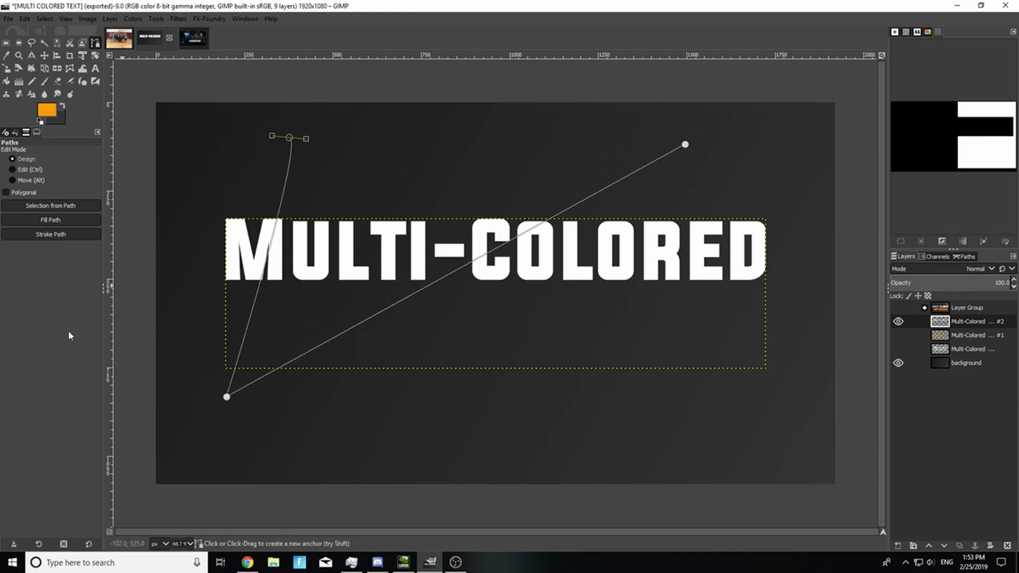
pyautogui.hotkey('ctrl', 'z')
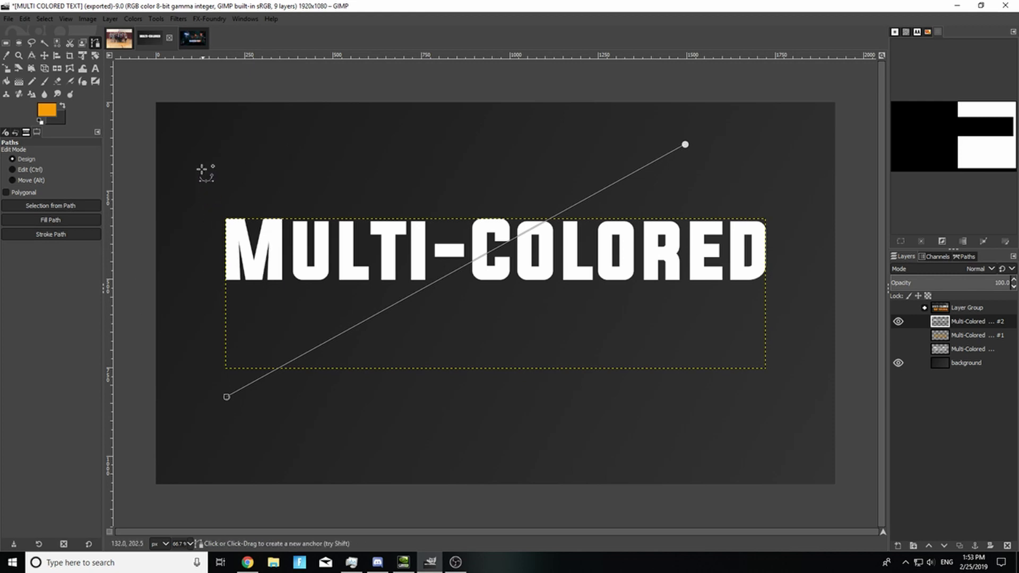
pyautogui.moveTo(200, 164); pyautogui.dragTo(340, 102)
pyautogui.click(638, 135)
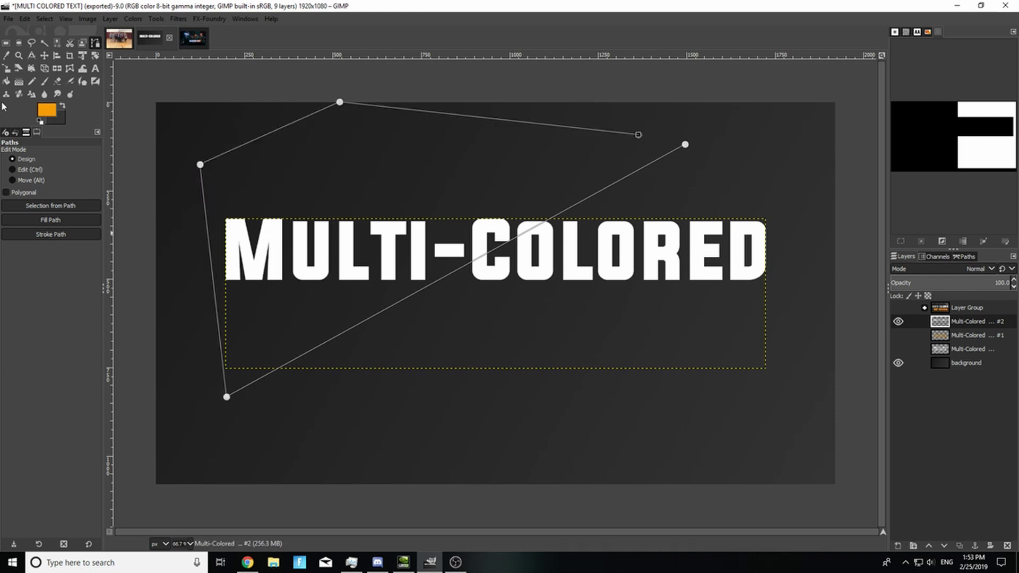
pyautogui.click(52, 21)
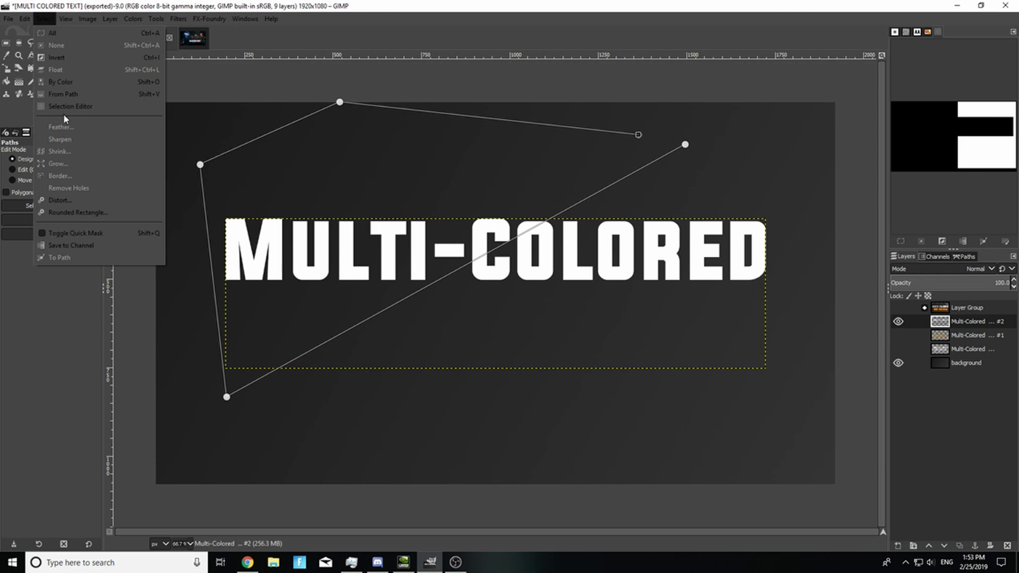
pyautogui.click(59, 98)
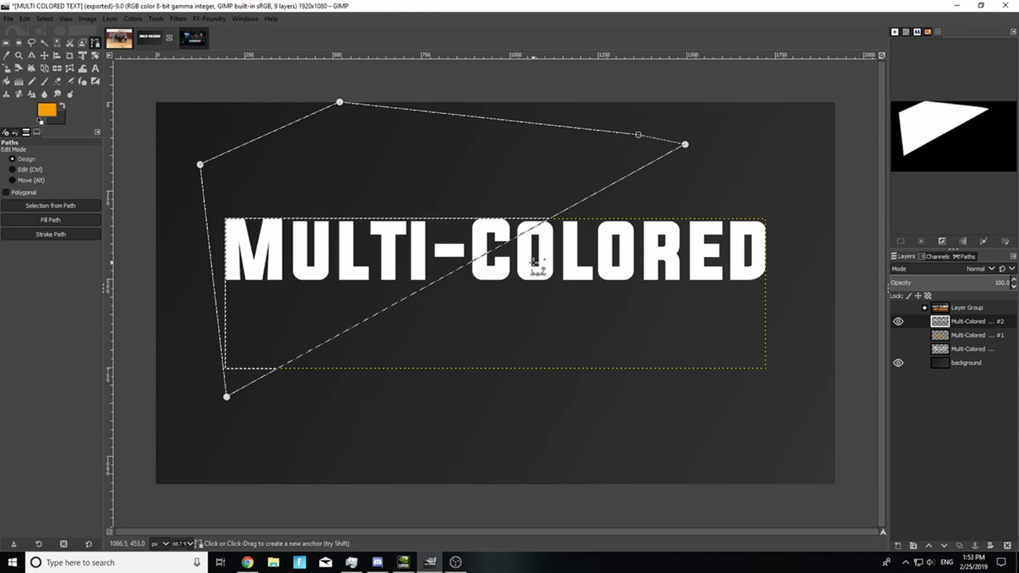
# Step: Invert the selection, delete the part of the "Multi-Colored" copy below the diagonal, and clear the selection
pyautogui.press('ctrl')
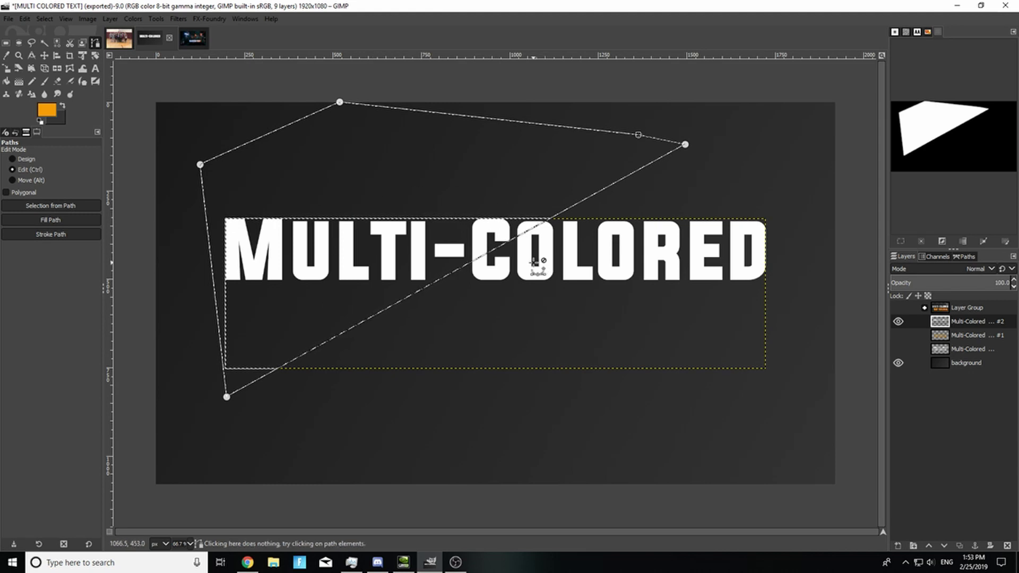
pyautogui.hotkey('ctrl', 'i')
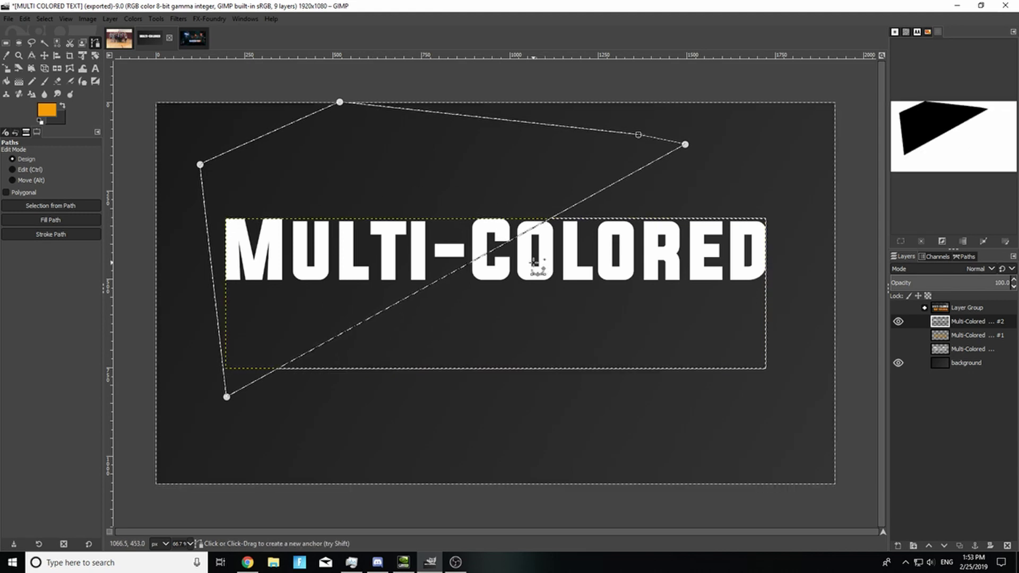
pyautogui.press('Delete')
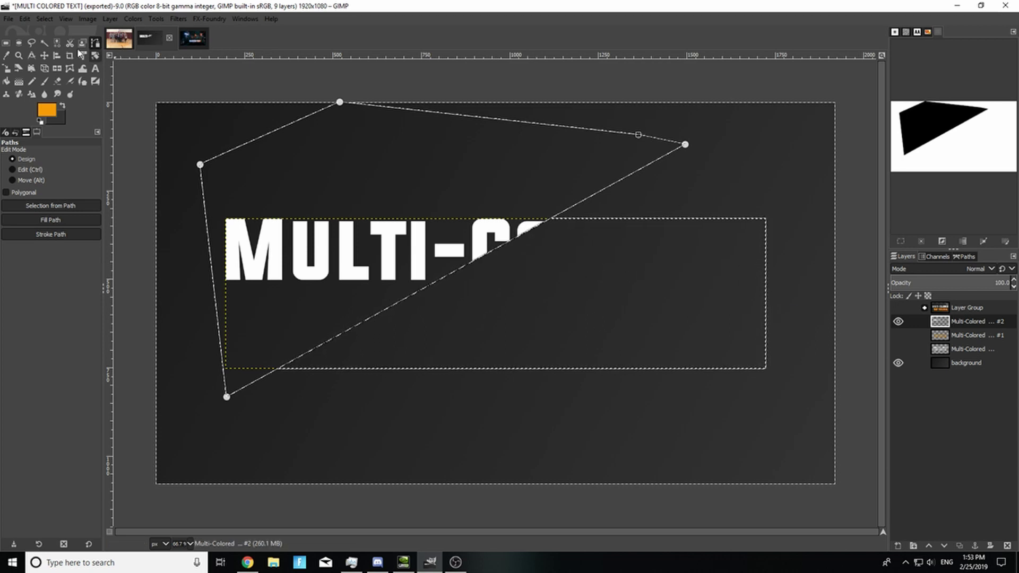
pyautogui.click(42, 19)
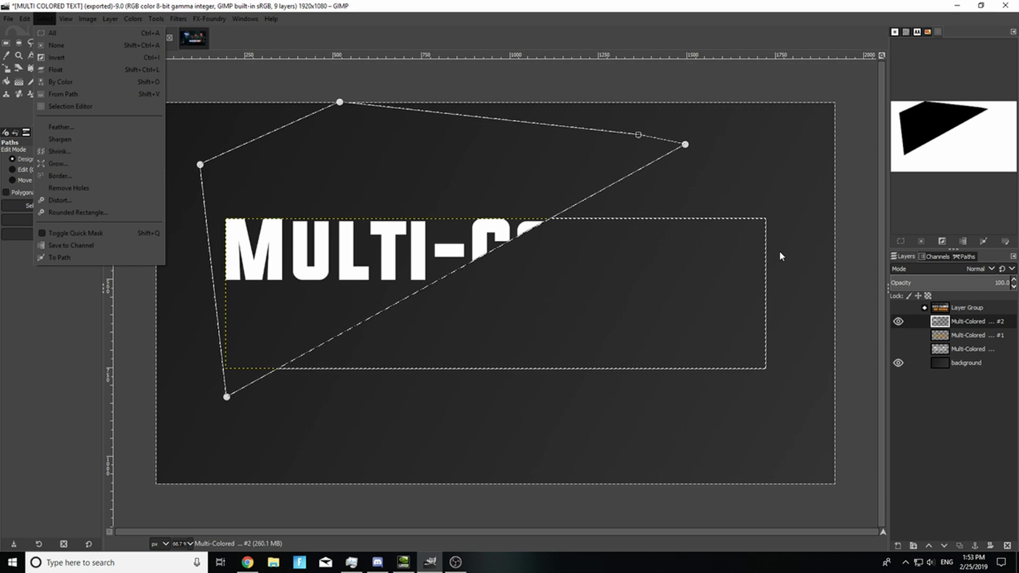
pyautogui.click(95, 47)
# Step: Select the remaining letters from the layer's alpha and set the foreground color to dark gray with CMYK K at 75
pyautogui.rightClick(961, 329)
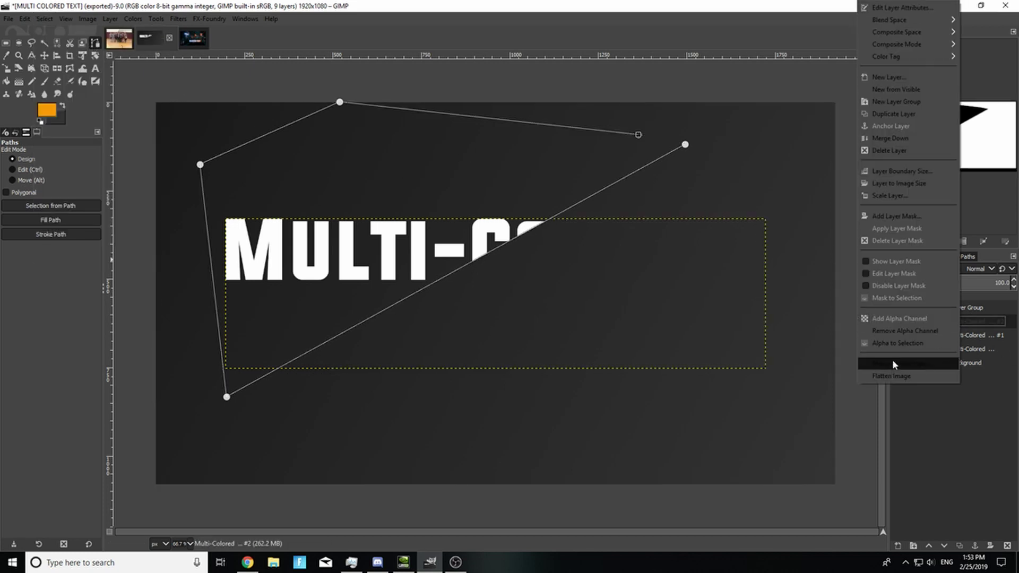
pyautogui.click(892, 359)
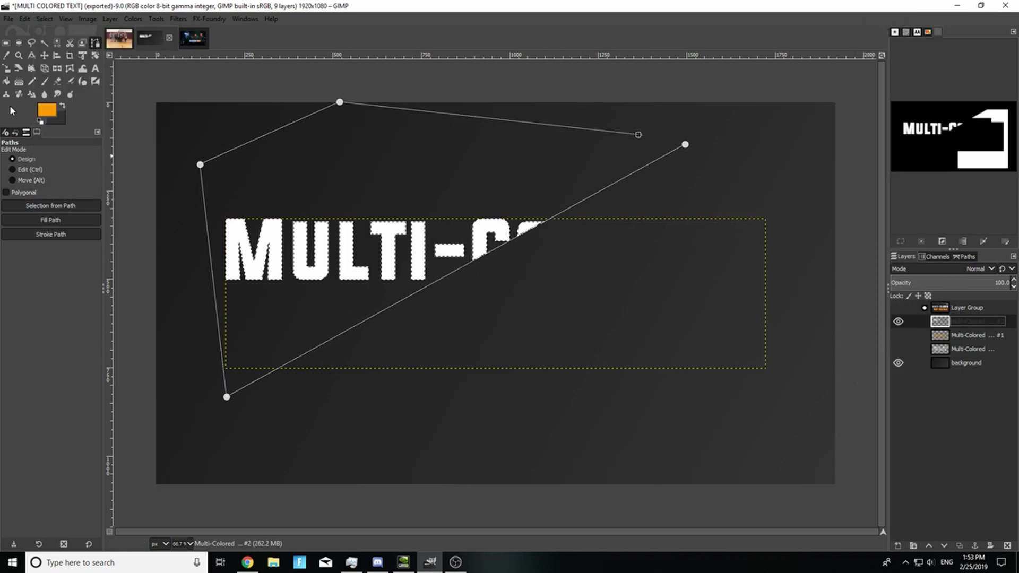
pyautogui.click(63, 106)
pyautogui.click(45, 109)
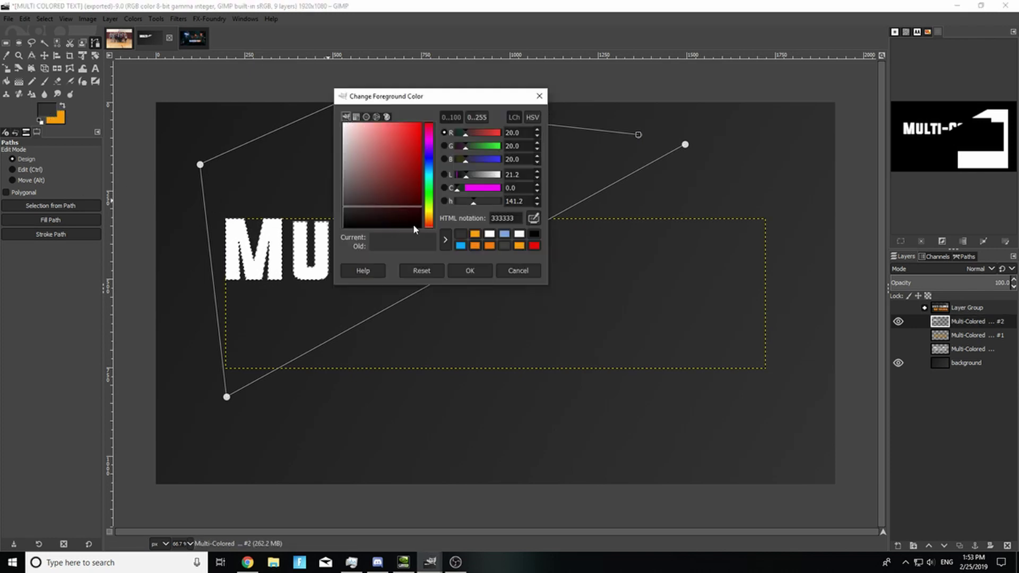
pyautogui.click(356, 117)
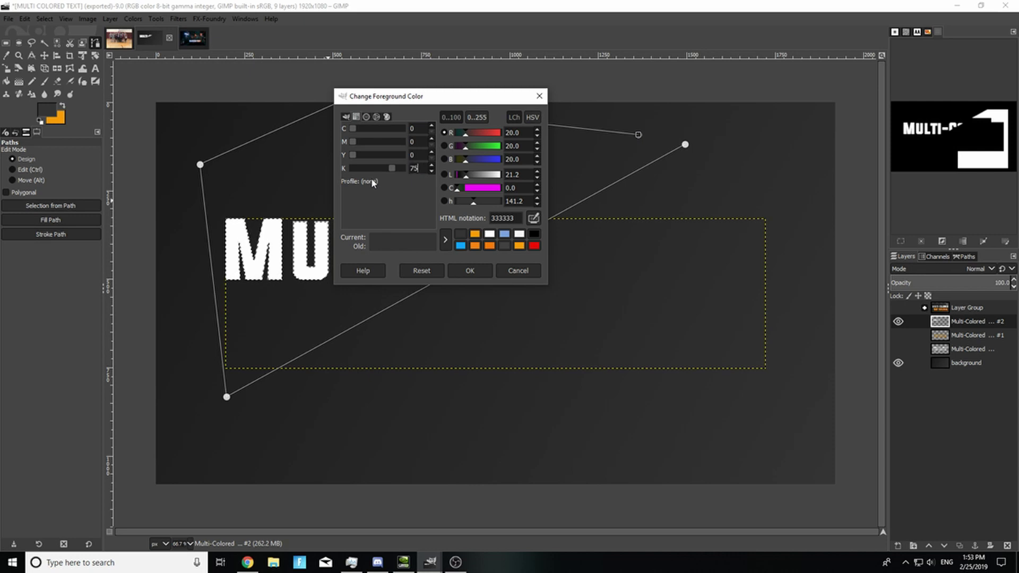
pyautogui.press('Return')
pyautogui.click(470, 271)
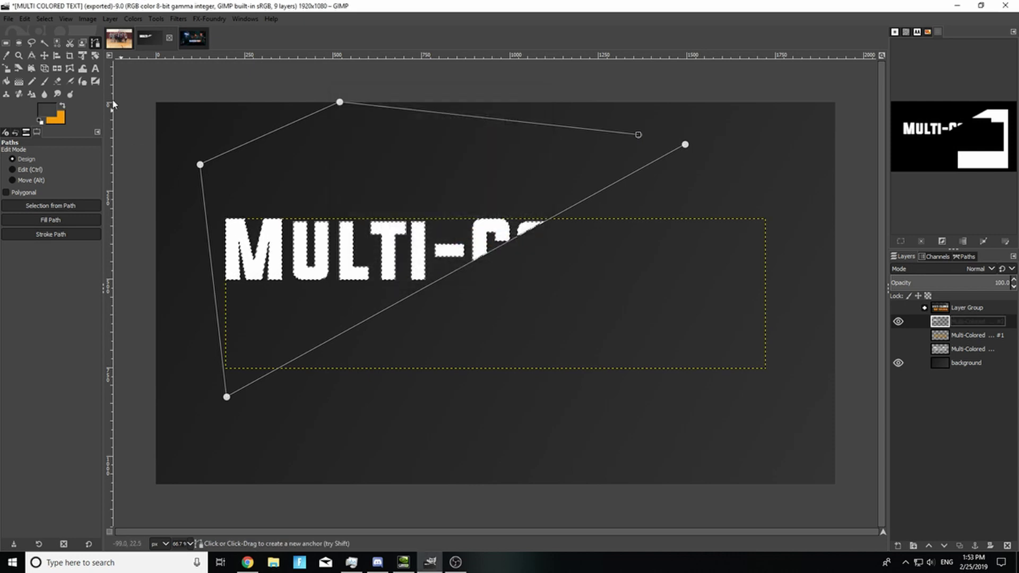
# Step: Grow the letter selection, paint the cut "Multi-Colored" letters dark gray with the Pencil, and clear the selection
pyautogui.click(32, 81)
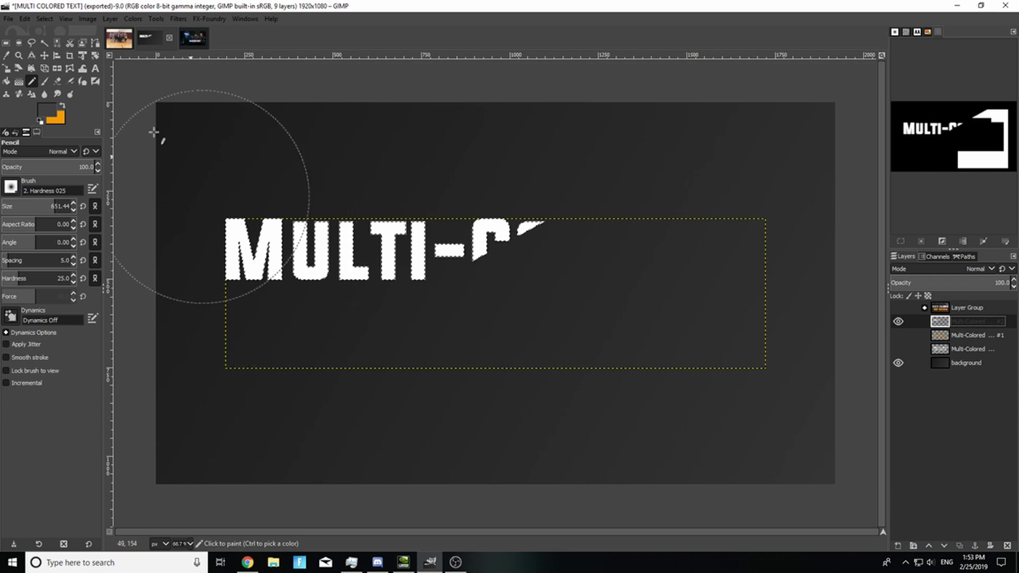
pyautogui.click(43, 19)
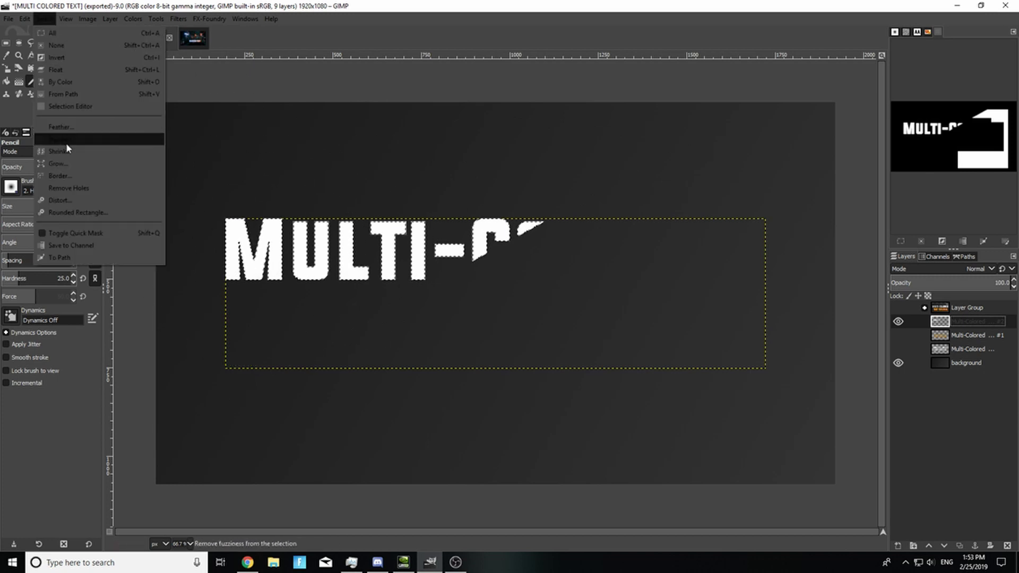
pyautogui.click(58, 164)
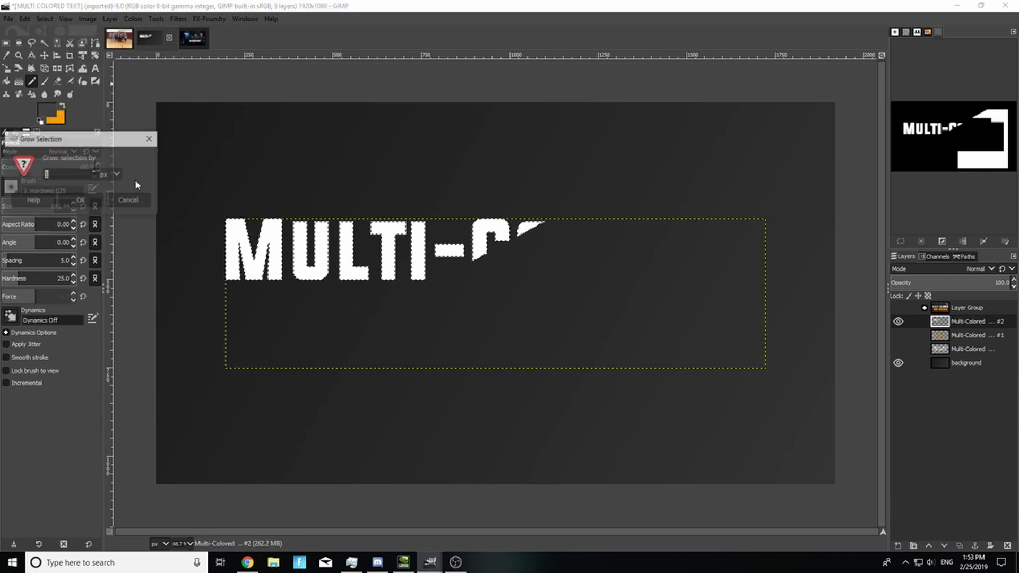
pyautogui.click(80, 201)
pyautogui.moveTo(249, 249)
pyautogui.mouseDown()
pyautogui.moveTo(403, 228)
pyautogui.moveTo(513, 255)
pyautogui.moveTo(491, 229)
pyautogui.mouseUp()
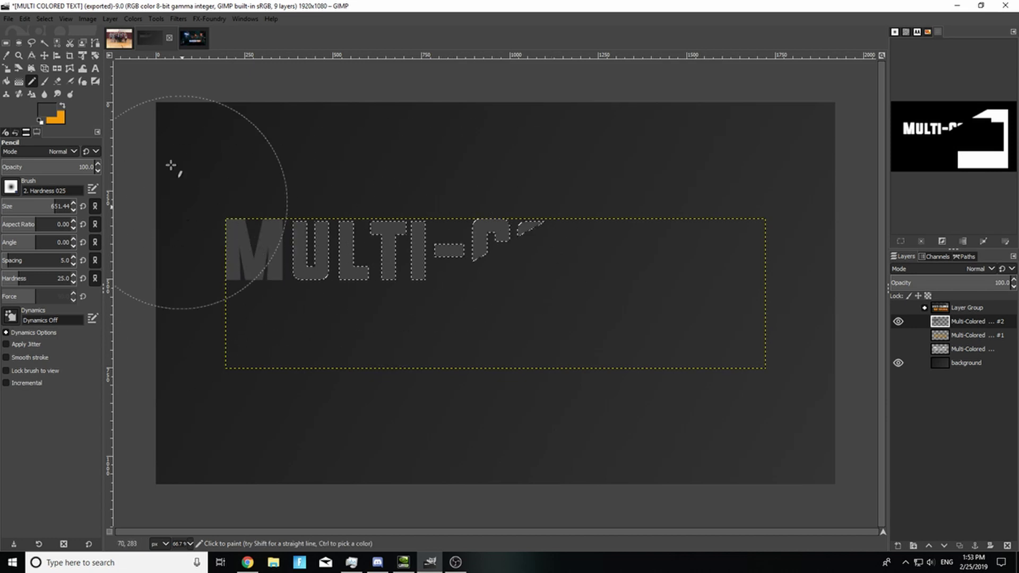
pyautogui.click(47, 21)
pyautogui.click(51, 44)
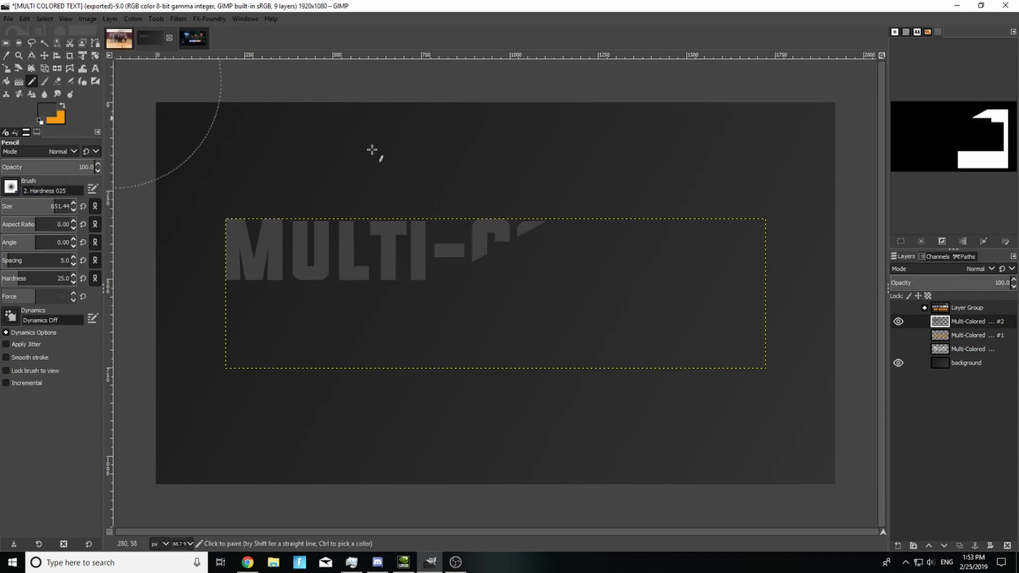
# Step: Try the Screen blend mode on the dark gray letter layer
pyautogui.click(944, 268)
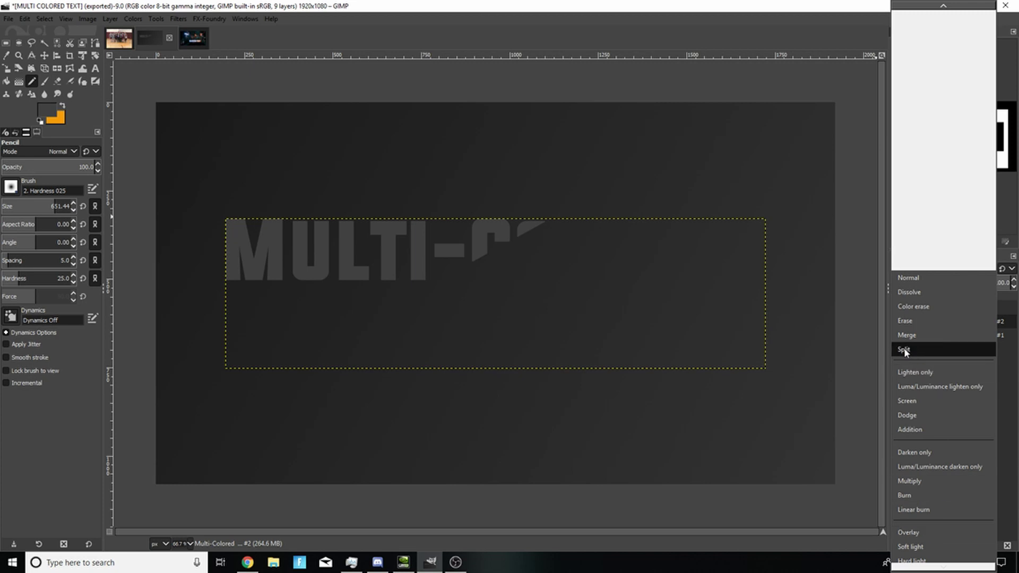
pyautogui.scroll(1, 915, 324)
pyautogui.click(907, 408)
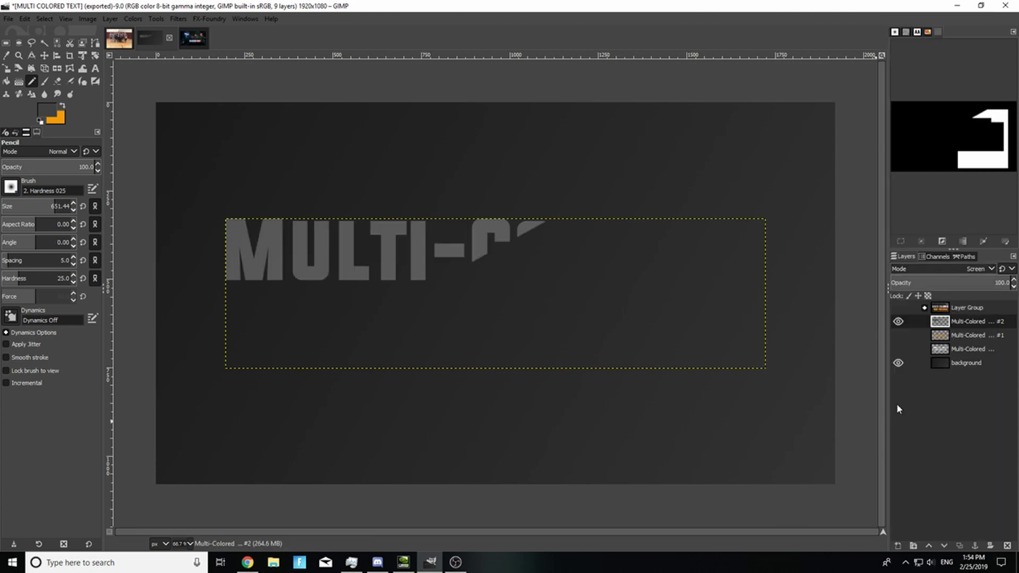
# Step: Show the original white title layer and the orange text layer
pyautogui.click(898, 349)
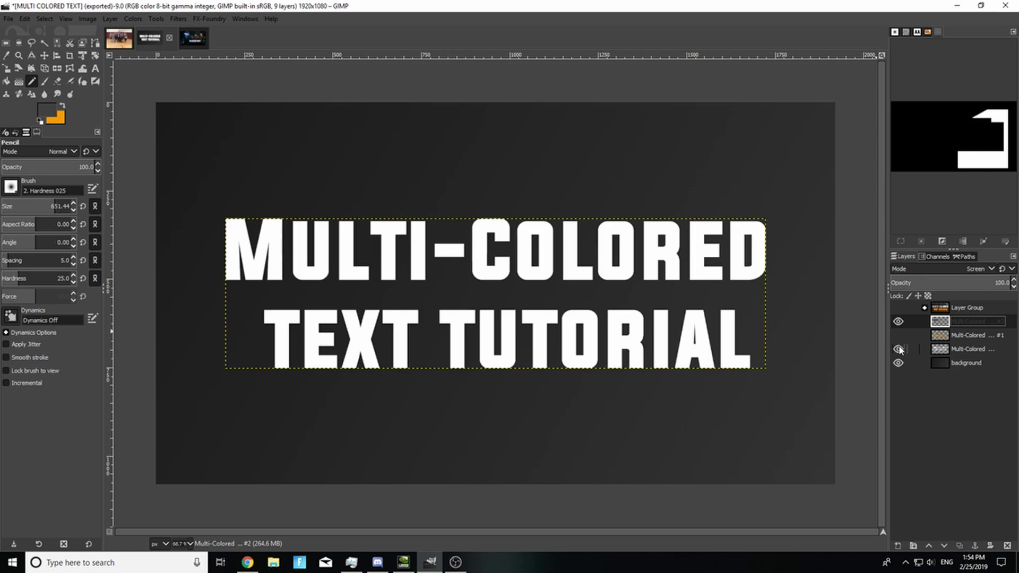
pyautogui.click(898, 335)
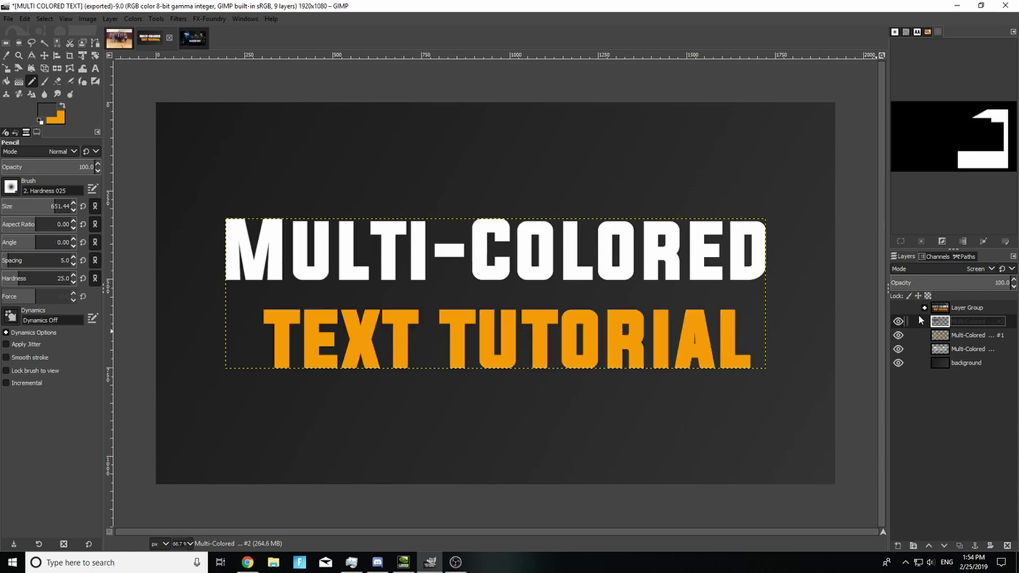
# Step: Try the Overlay blend mode on the dark gray letter layer, then return it to Normal
pyautogui.click(937, 267)
pyautogui.scroll(-2, 925, 404)
pyautogui.click(924, 372)
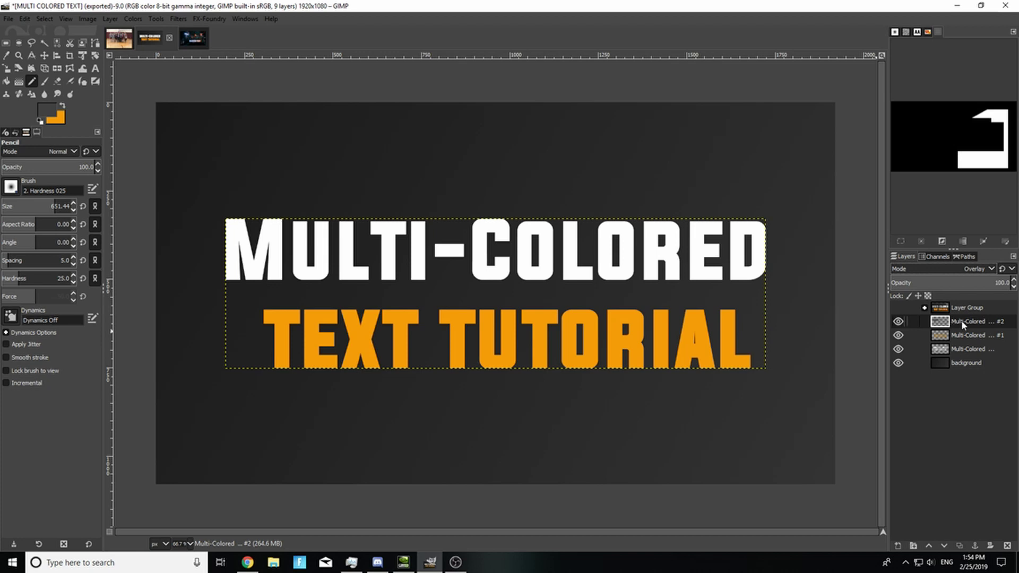
pyautogui.click(940, 268)
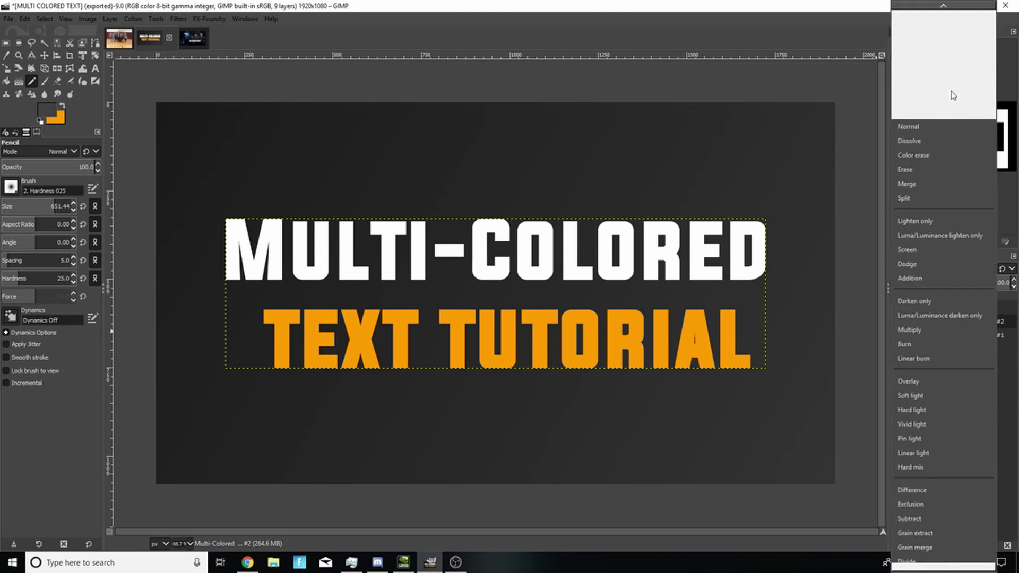
pyautogui.click(927, 125)
# Step: Lower the opacity of the dark gray letter layer to about 51.1 so the white lettering shows through
pyautogui.click(940, 282)
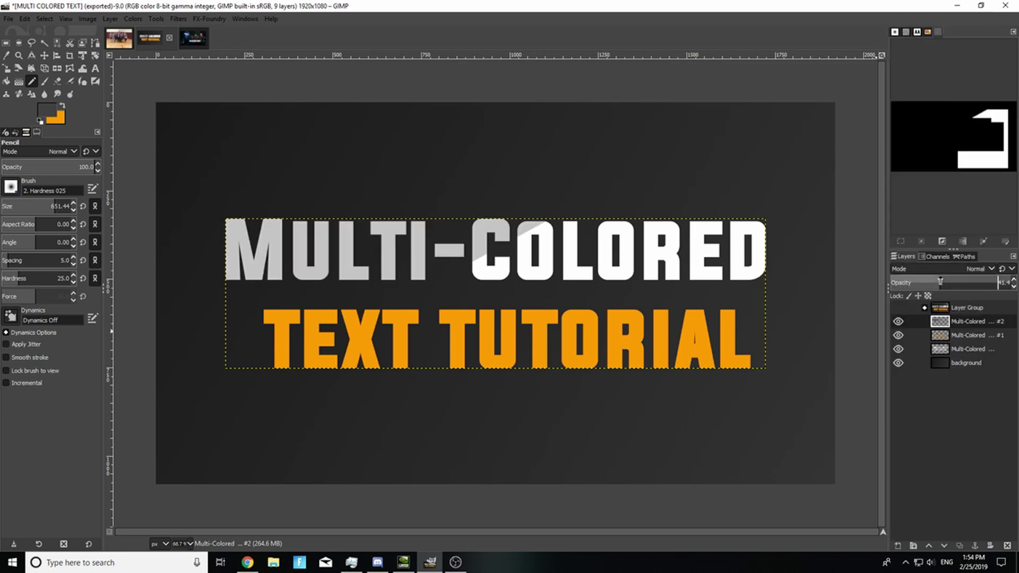
pyautogui.moveTo(940, 281); pyautogui.dragTo(959, 283)
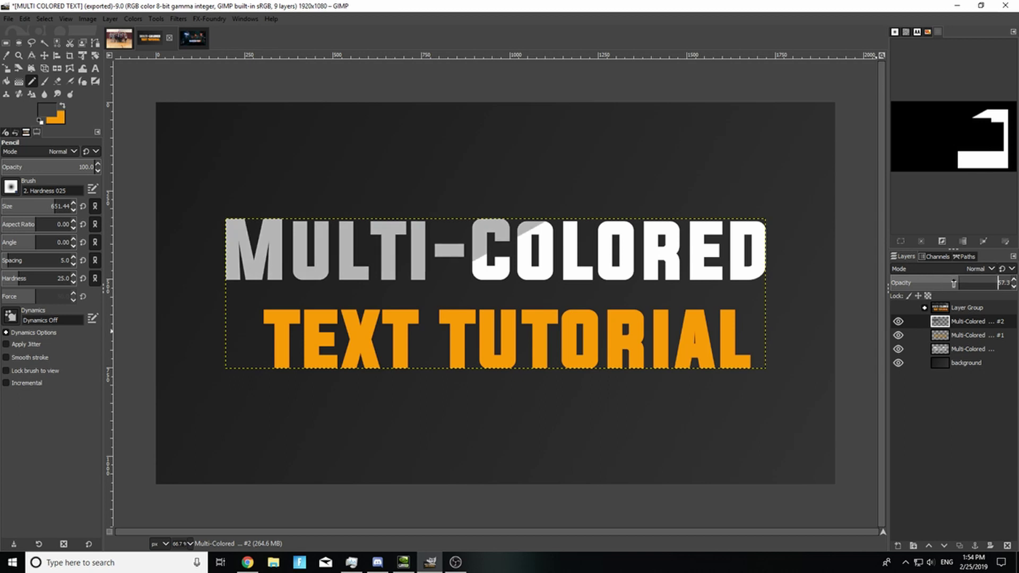
pyautogui.click(985, 365)
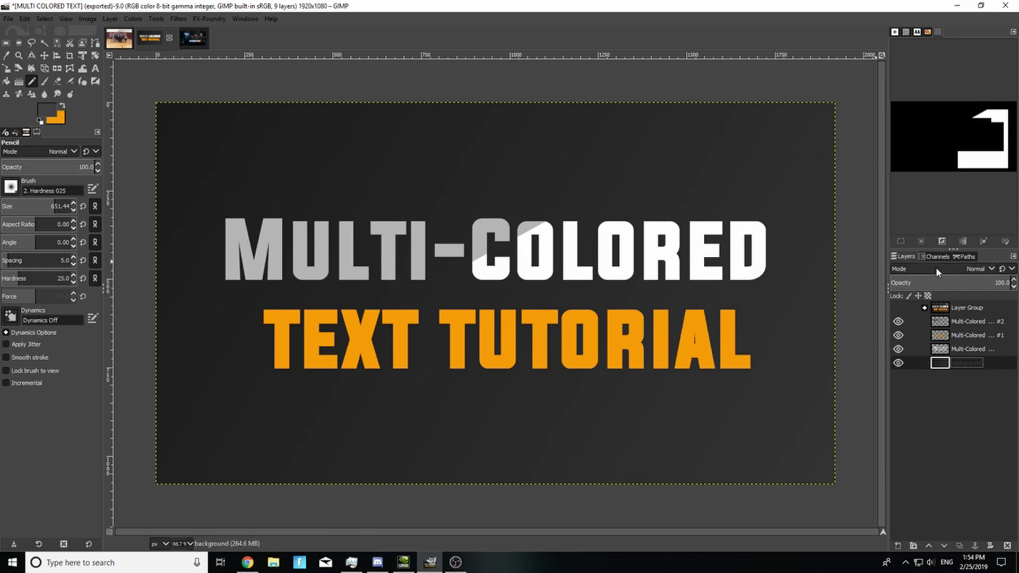
pyautogui.click(953, 321)
pyautogui.click(994, 282)
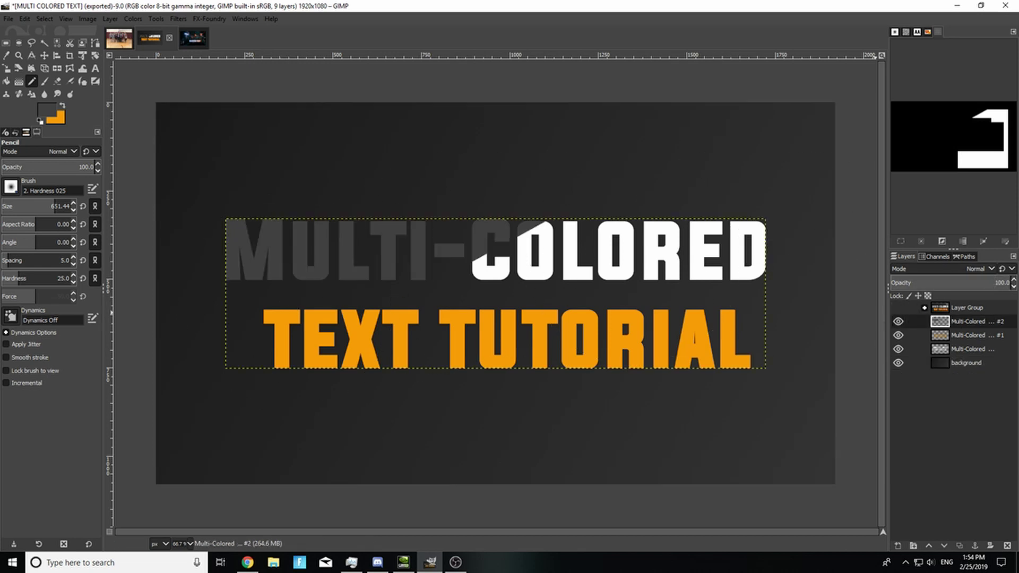
pyautogui.moveTo(990, 281); pyautogui.dragTo(945, 281)
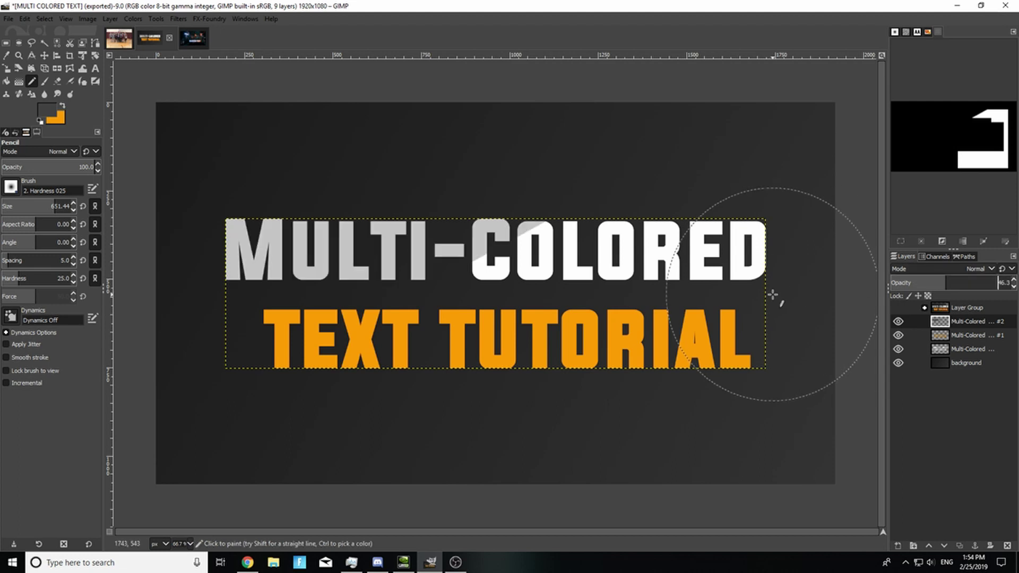
pyautogui.click(954, 286)
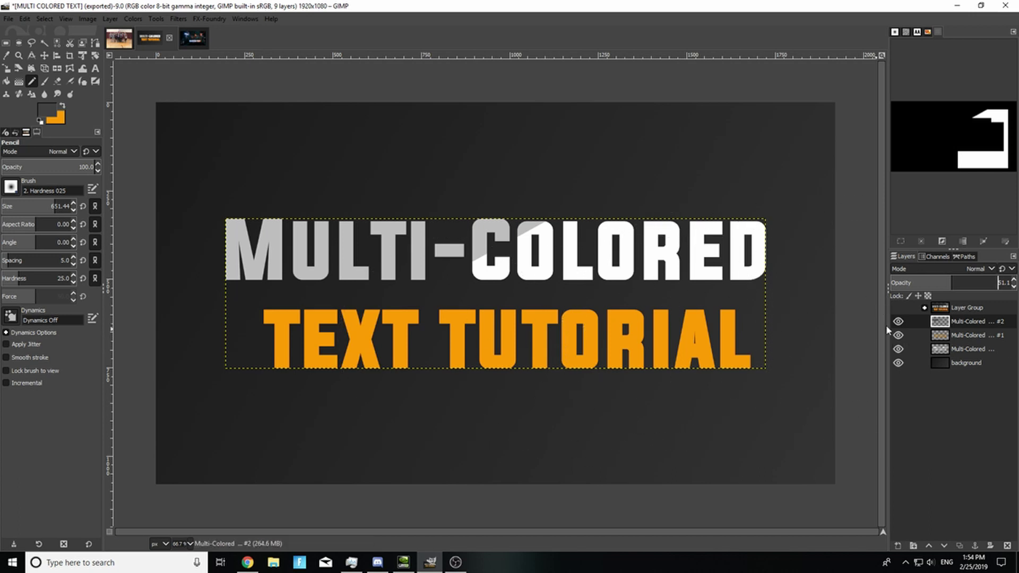
# Step: Duplicate the orange text layer and draw a five-point path around the lower-left lettering, with its long edge running diagonally through TUTORIAL
pyautogui.rightClick(953, 336)
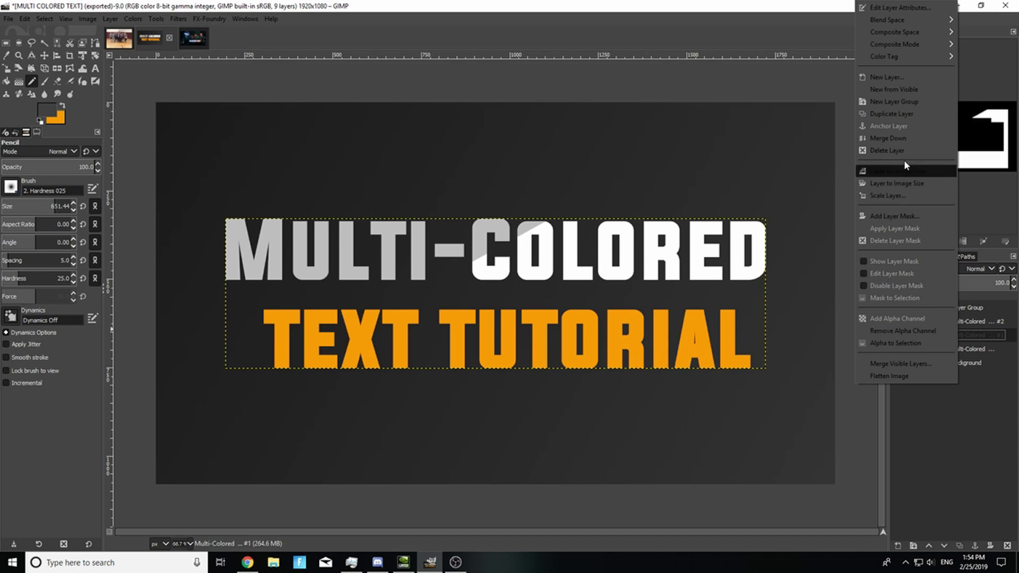
pyautogui.click(901, 115)
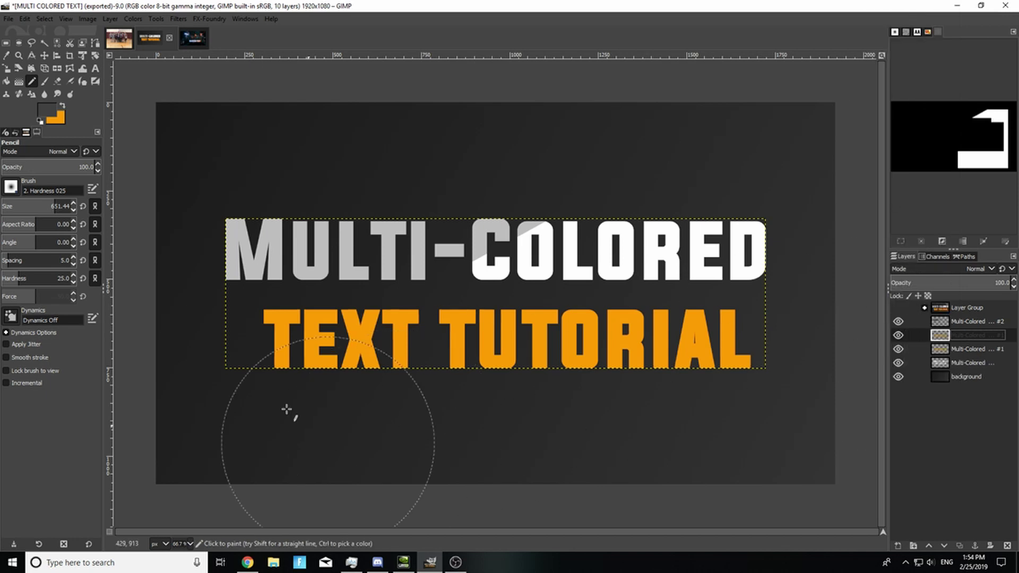
pyautogui.click(95, 43)
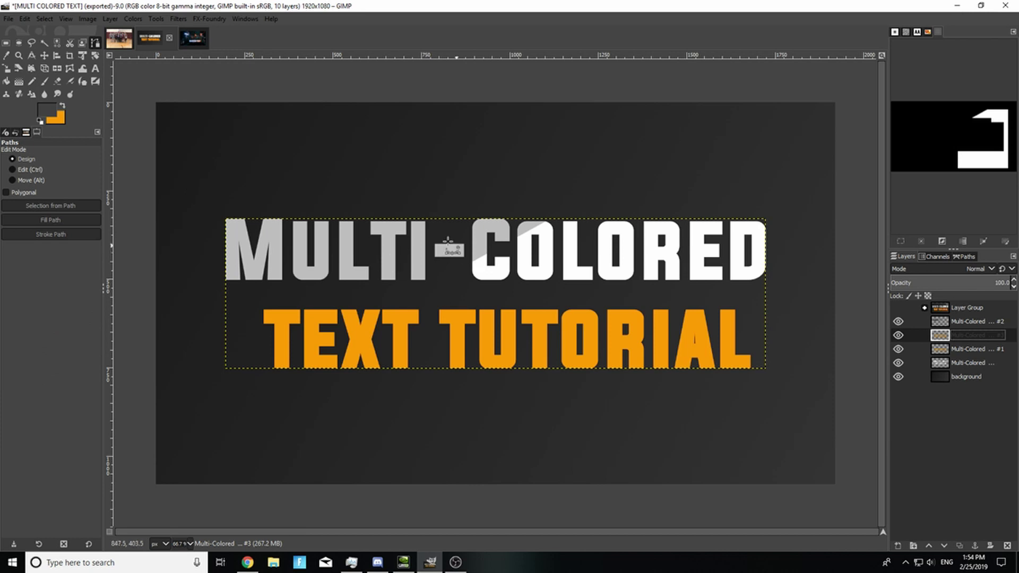
pyautogui.click(410, 218)
pyautogui.click(757, 449)
pyautogui.click(251, 415)
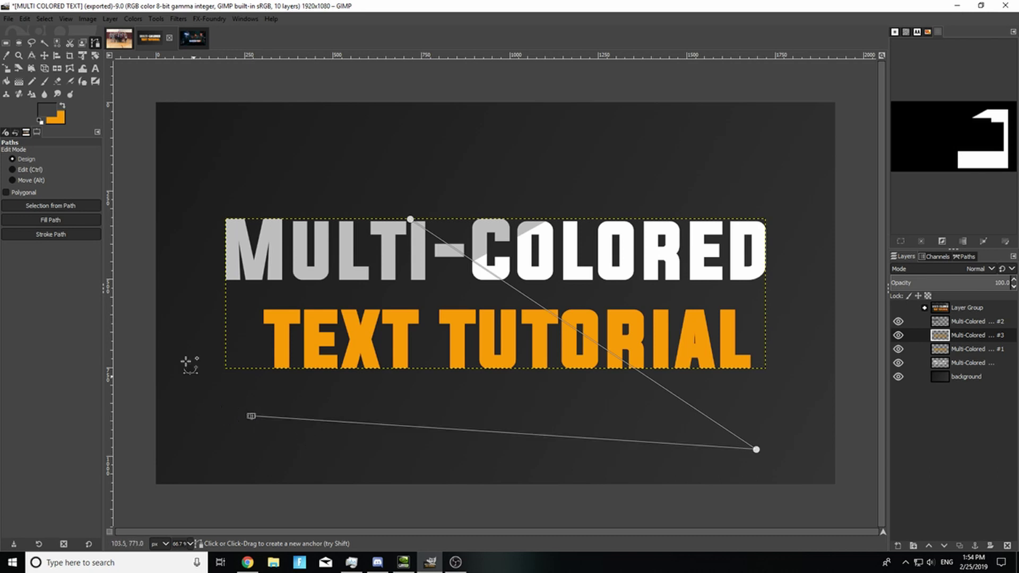
pyautogui.click(192, 250)
pyautogui.click(345, 182)
# Step: Select the area enclosed by the path and delete that part of the lettering from the duplicated orange layer
pyautogui.click(44, 18)
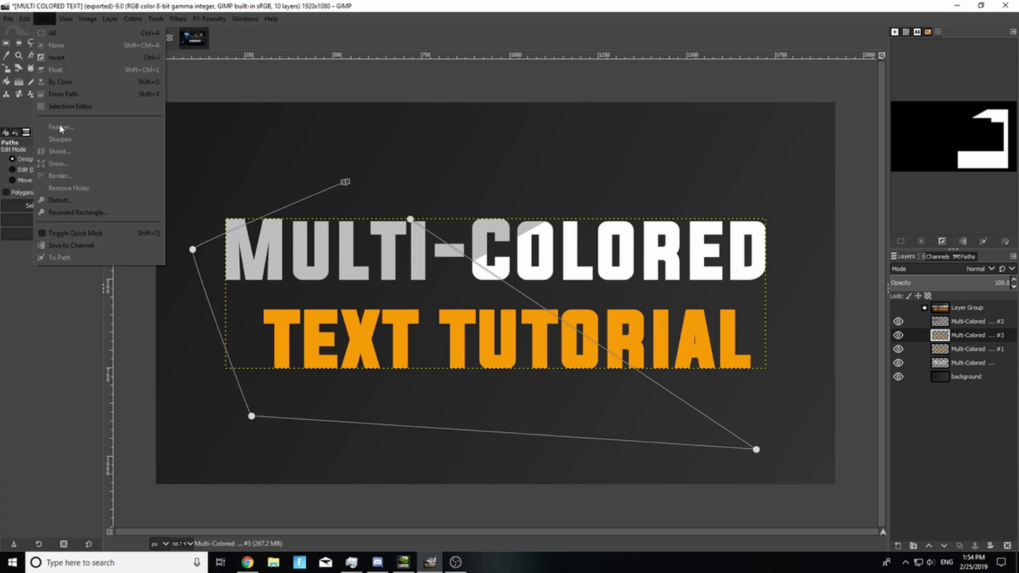
pyautogui.click(63, 94)
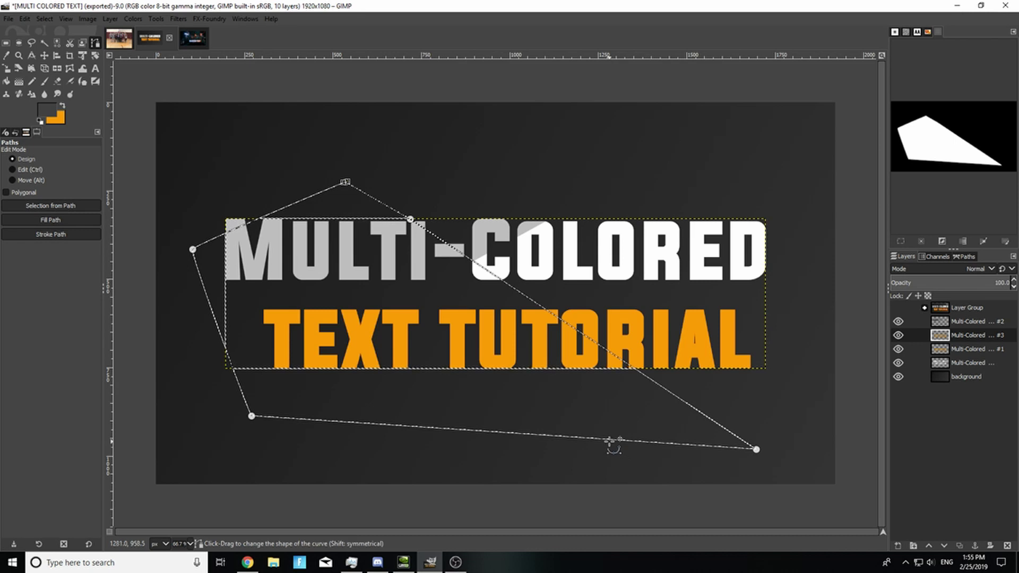
pyautogui.hotkey('ctrl', 'i')
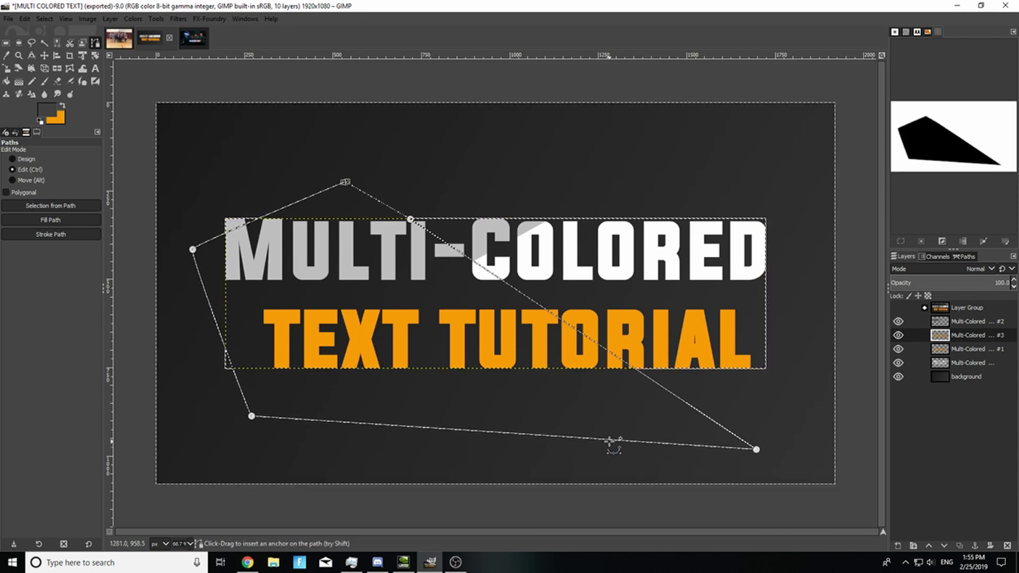
pyautogui.hotkey('ctrl', 'i')
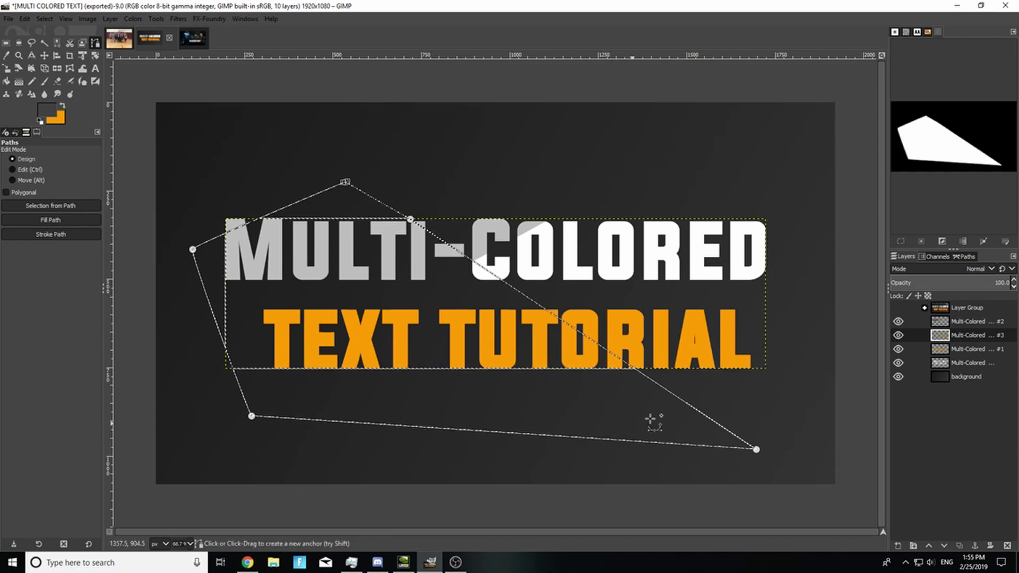
# Step: Hide the gray, white and original orange text layers, and select the remaining letters of the cut orange duplicate from its alpha
pyautogui.click(898, 350)
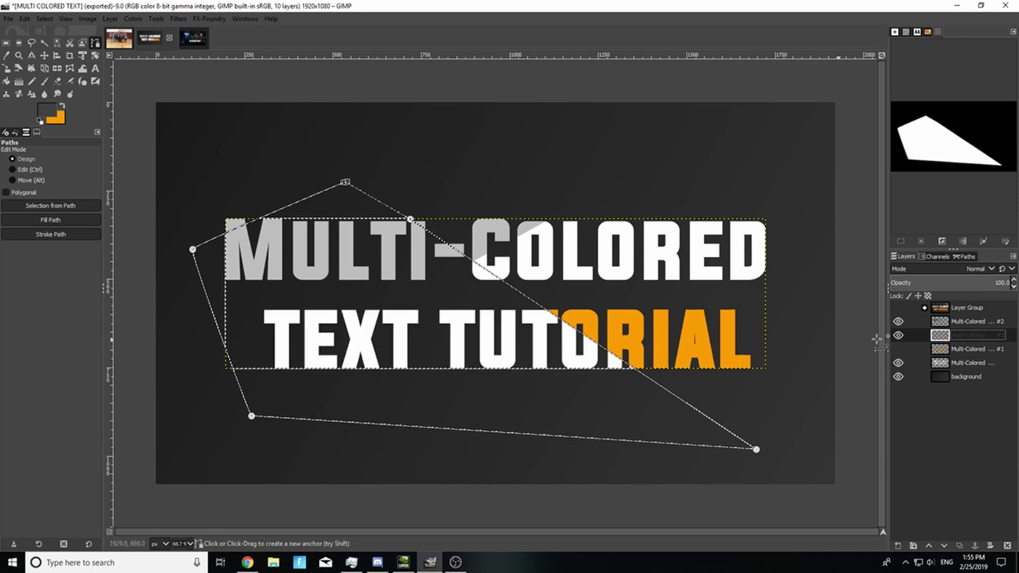
pyautogui.click(898, 335)
pyautogui.click(898, 339)
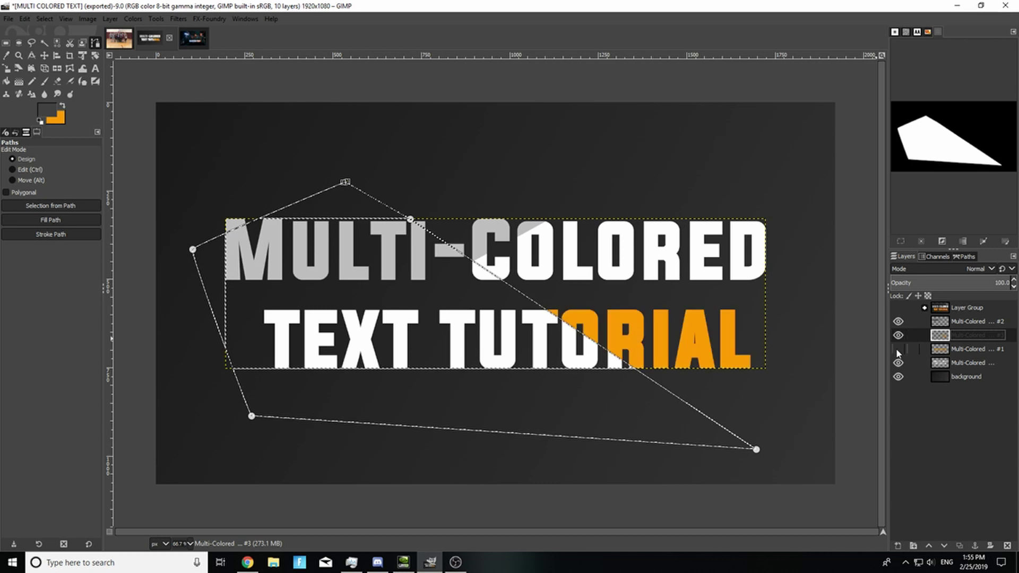
pyautogui.moveTo(899, 363); pyautogui.dragTo(897, 354)
pyautogui.click(898, 322)
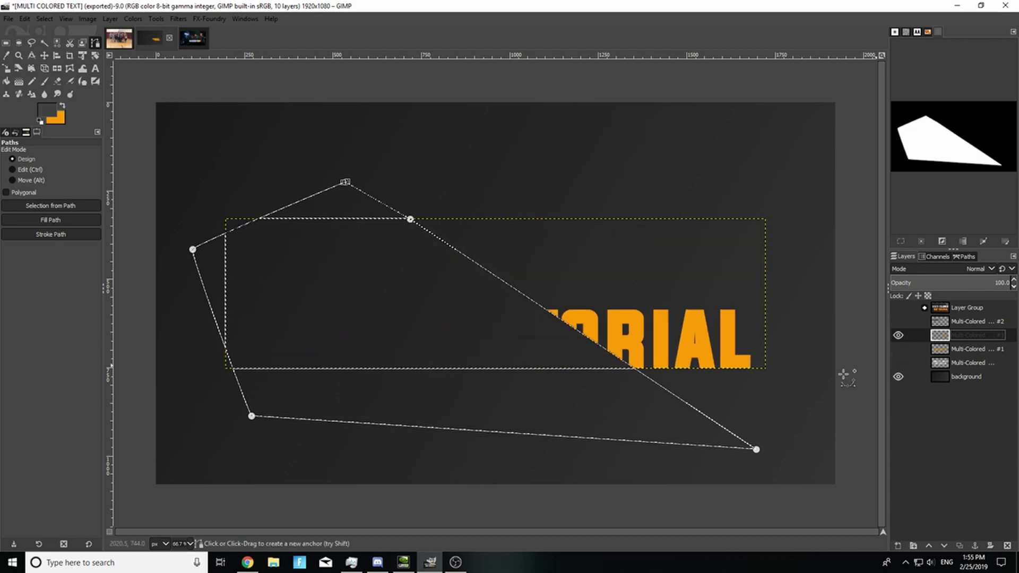
pyautogui.rightClick(981, 337)
pyautogui.click(912, 344)
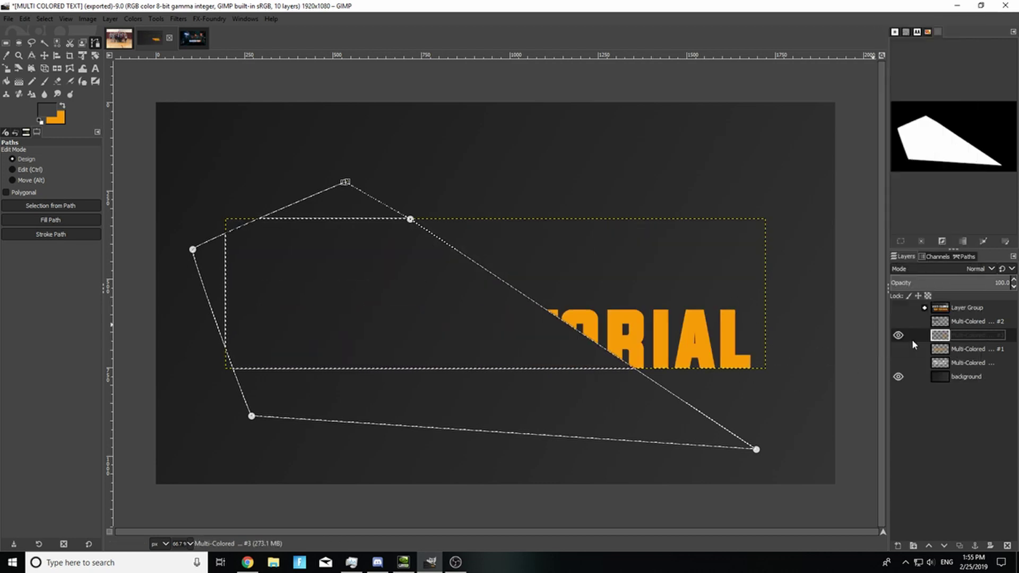
# Step: Make orange the foreground color and change it to a deep red-orange
pyautogui.click(62, 106)
pyautogui.click(47, 111)
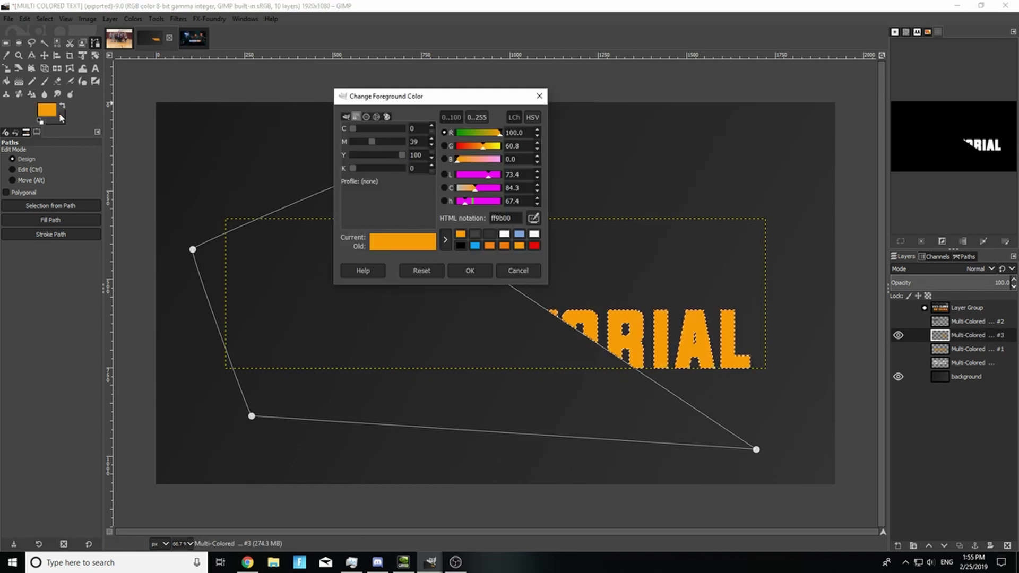
pyautogui.click(346, 117)
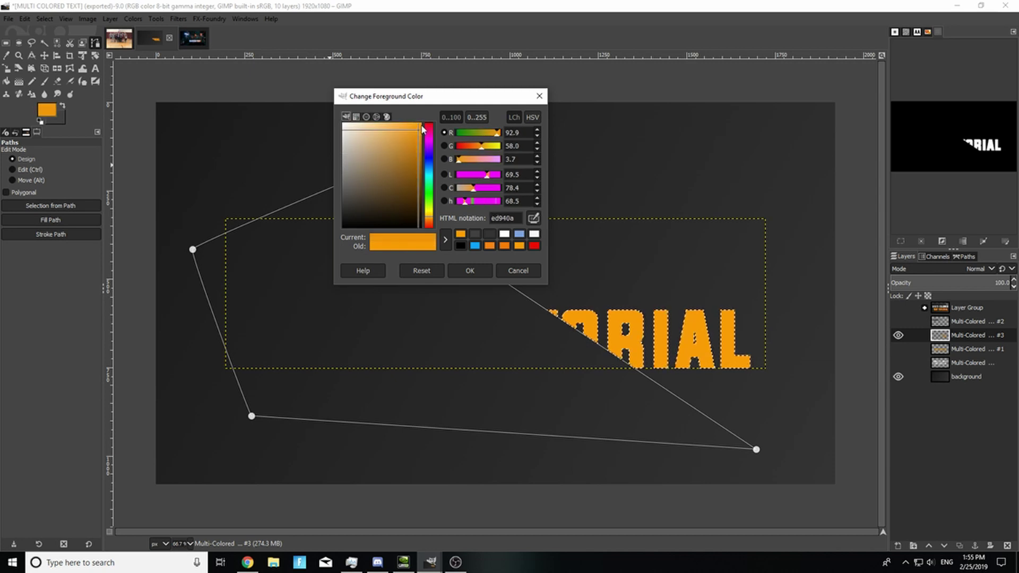
pyautogui.moveTo(430, 218); pyautogui.dragTo(430, 223)
pyautogui.click(470, 271)
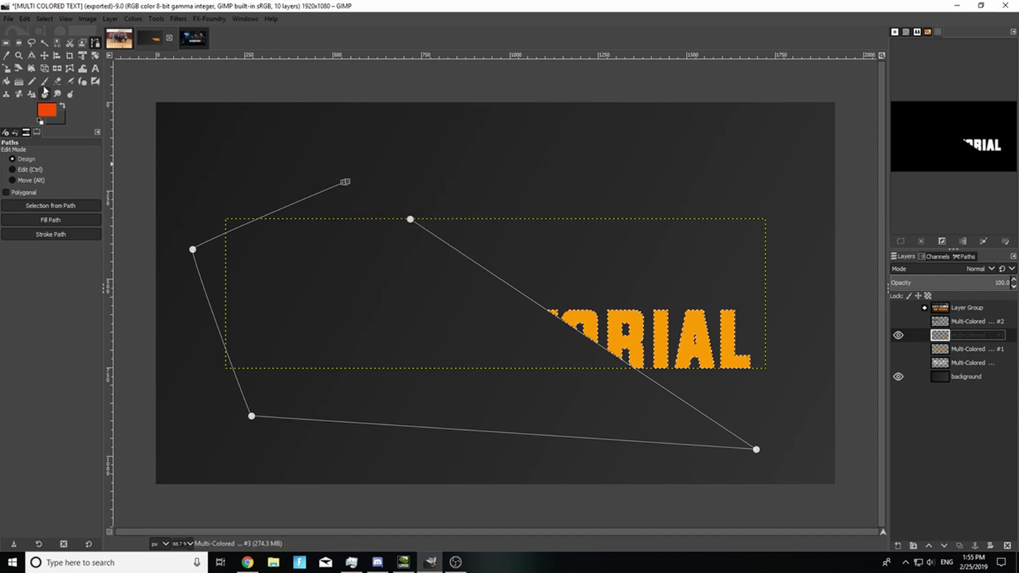
# Step: Paint the selected end of TUTORIAL red-orange with the Paintbrush, and clear the selection
pyautogui.press('p')
pyautogui.moveTo(584, 334)
pyautogui.mouseDown()
pyautogui.moveTo(743, 348)
pyautogui.moveTo(648, 389)
pyautogui.mouseUp()
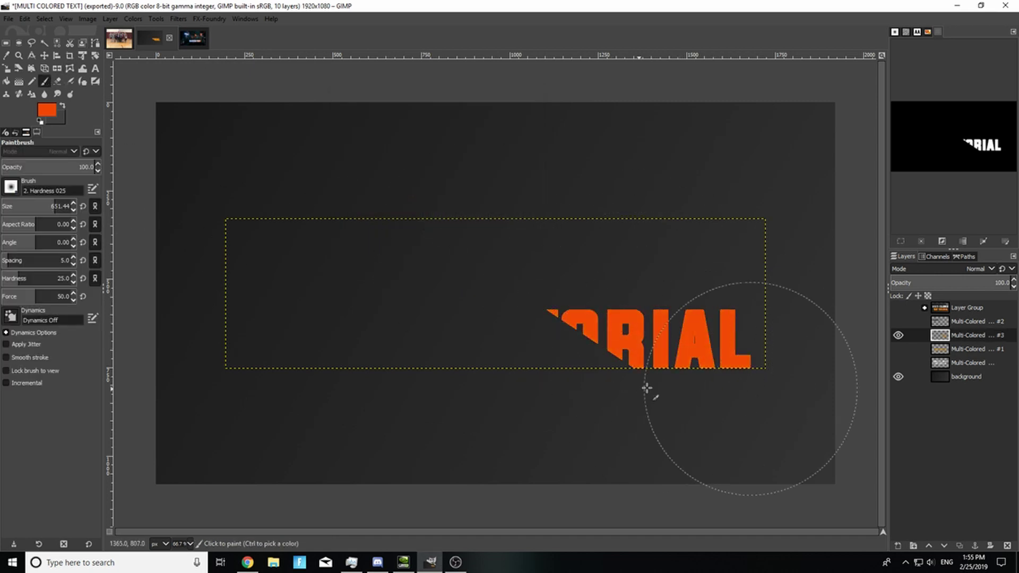
pyautogui.moveTo(695, 335); pyautogui.dragTo(478, 325)
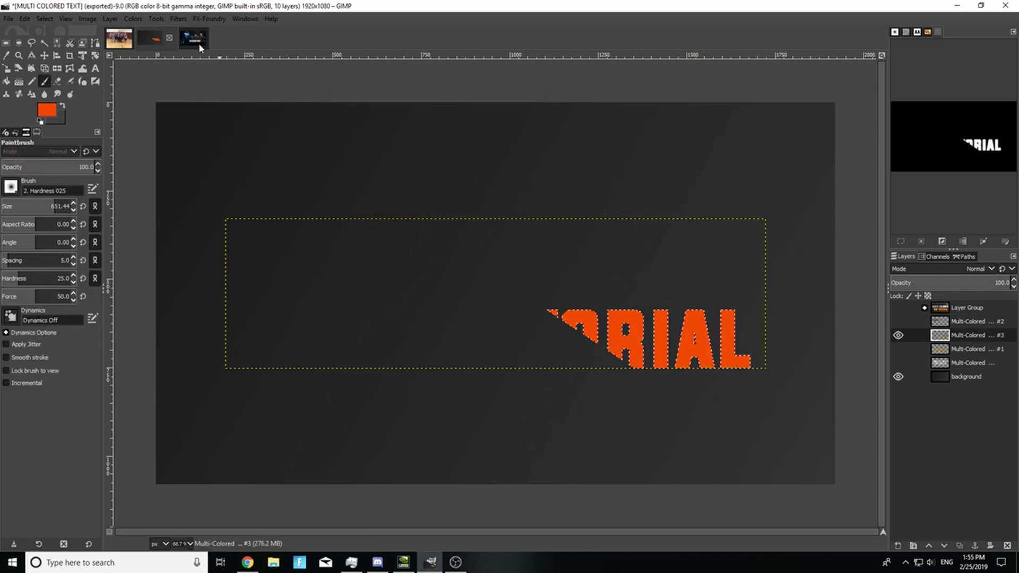
pyautogui.click(42, 18)
pyautogui.click(57, 44)
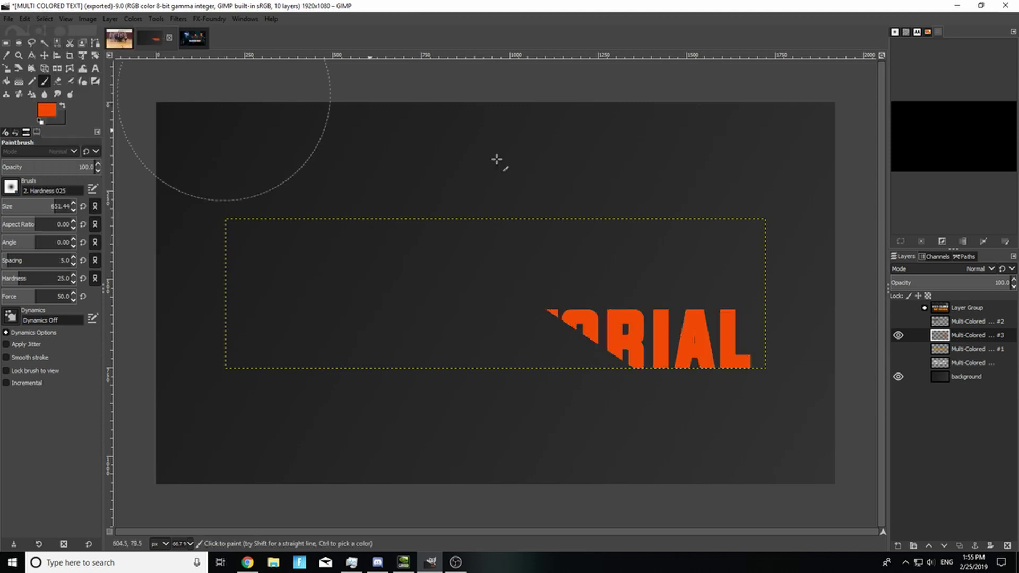
# Step: Show the white title layer, the original orange text layer and the gray letter layer again
pyautogui.click(897, 363)
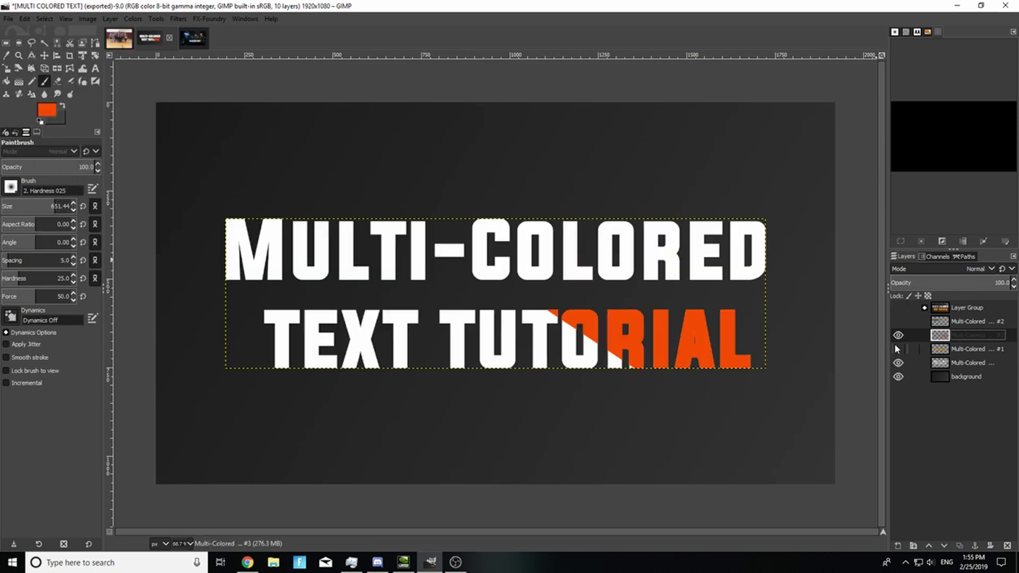
pyautogui.click(898, 349)
pyautogui.click(898, 321)
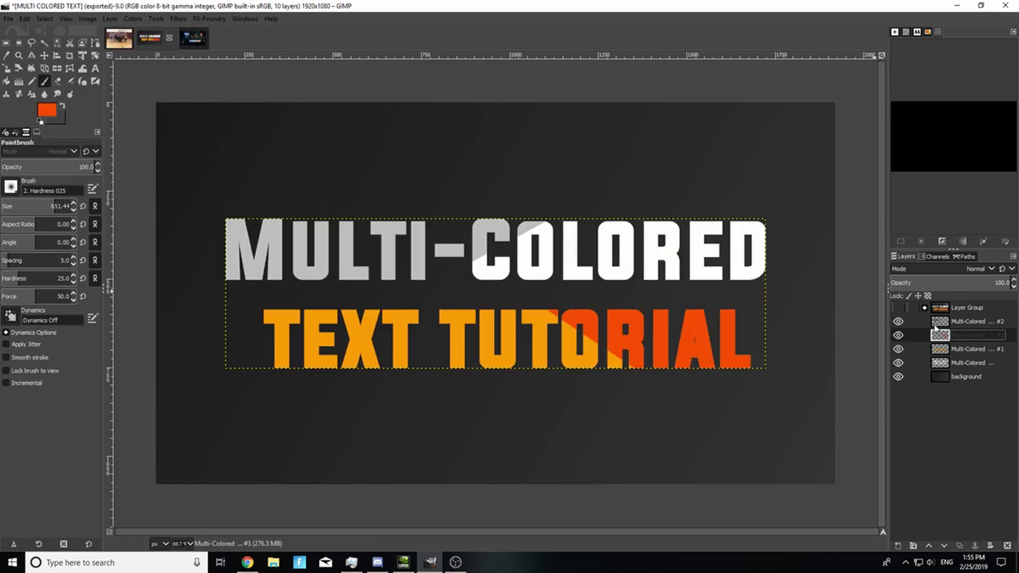
# Step: Set the red-orange letter layer's blend mode to Overlay and compare the design with the finished example in the layer group
pyautogui.click(947, 271)
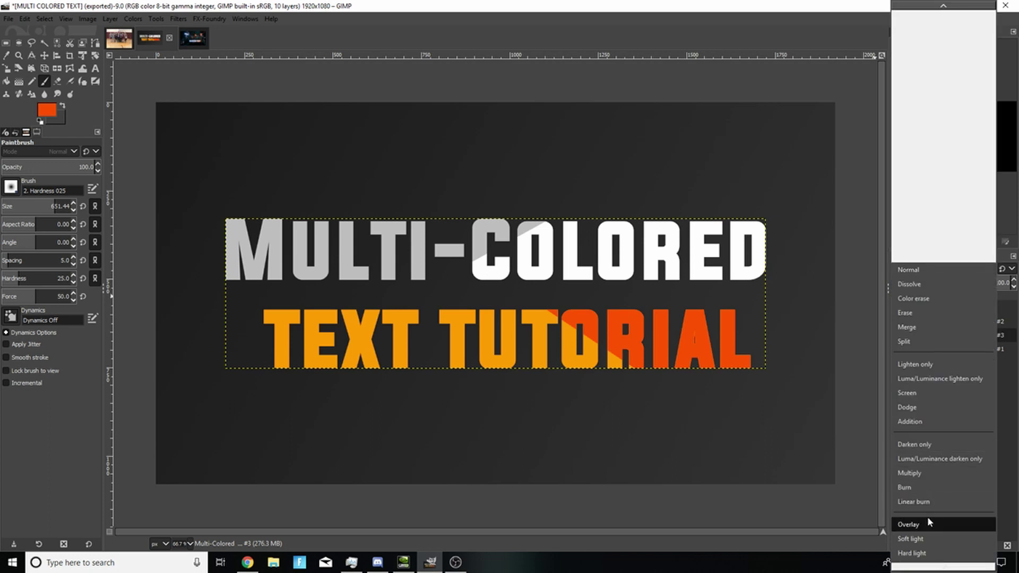
pyautogui.click(928, 520)
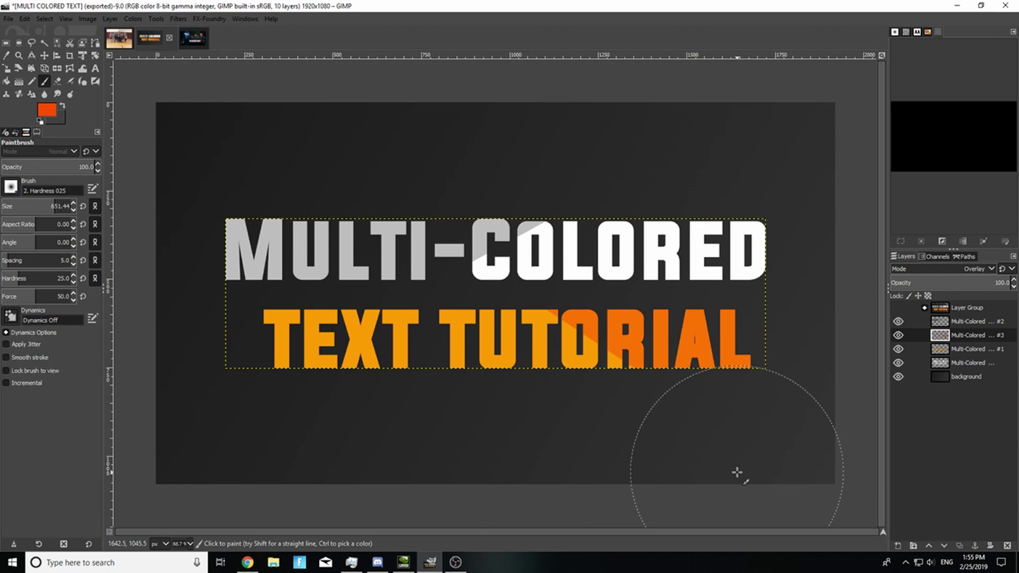
pyautogui.click(898, 309)
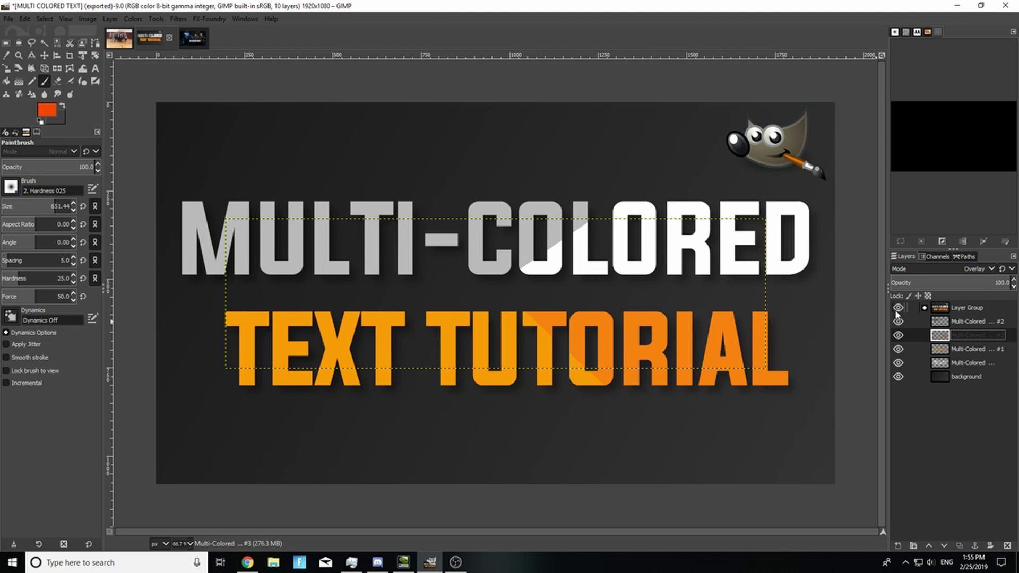
pyautogui.click(898, 309)
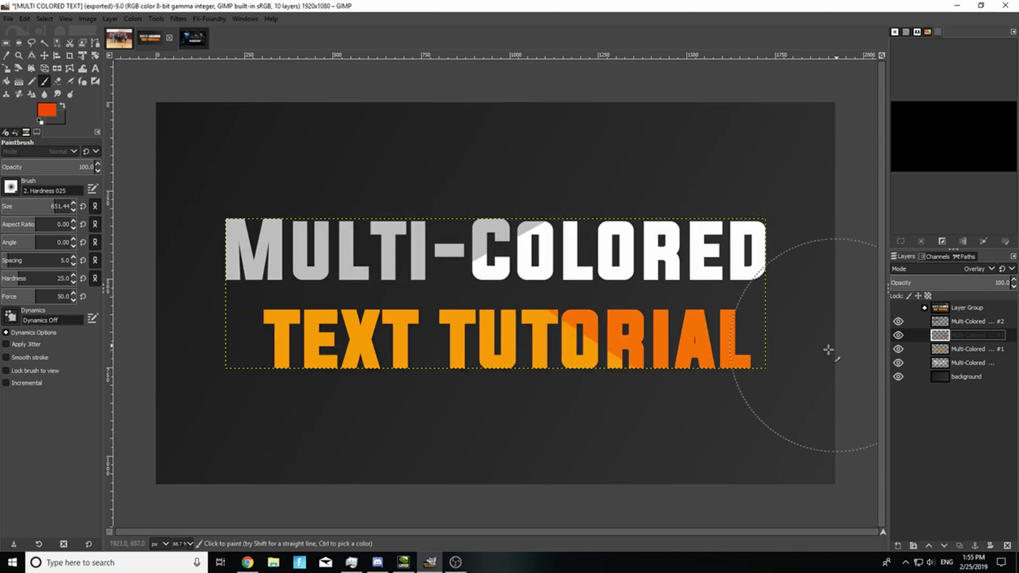
# Step: Hide the gray, red-orange and orange text layers and duplicate the white title layer, keeping the copy below the original
pyautogui.rightClick(953, 322)
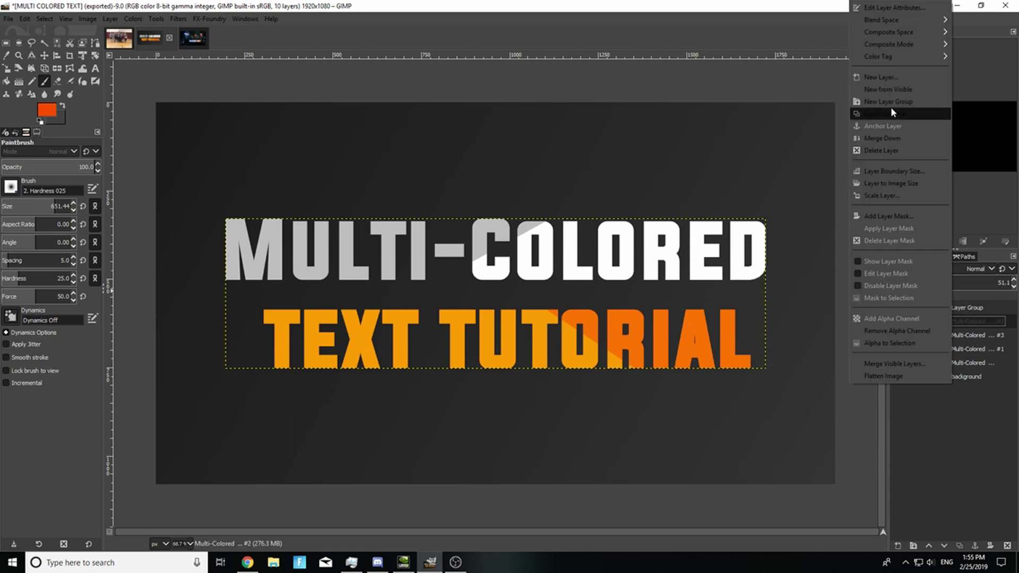
pyautogui.click(988, 347)
pyautogui.click(954, 362)
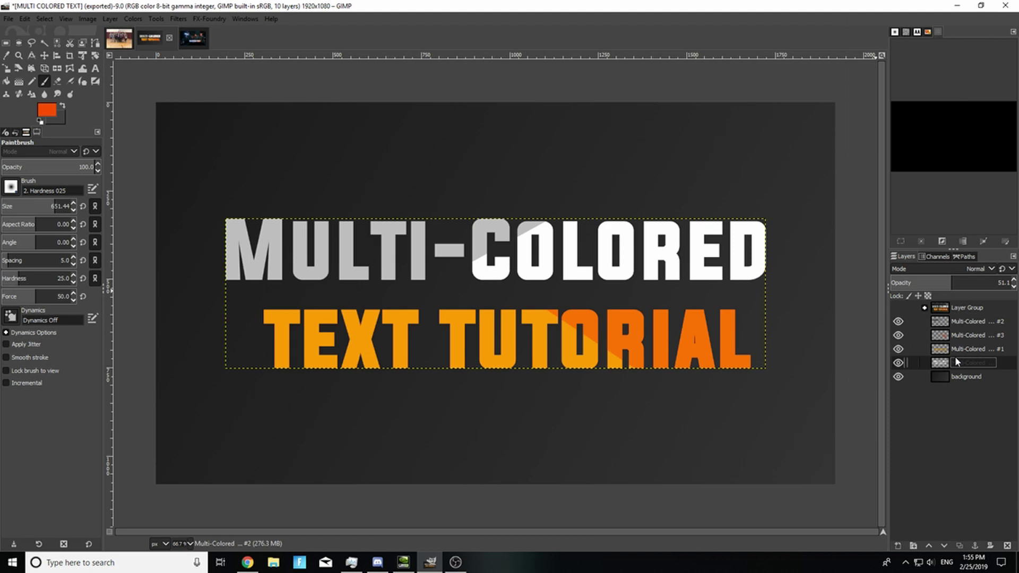
pyautogui.click(897, 363)
pyautogui.click(897, 364)
pyautogui.moveTo(896, 350); pyautogui.dragTo(898, 326)
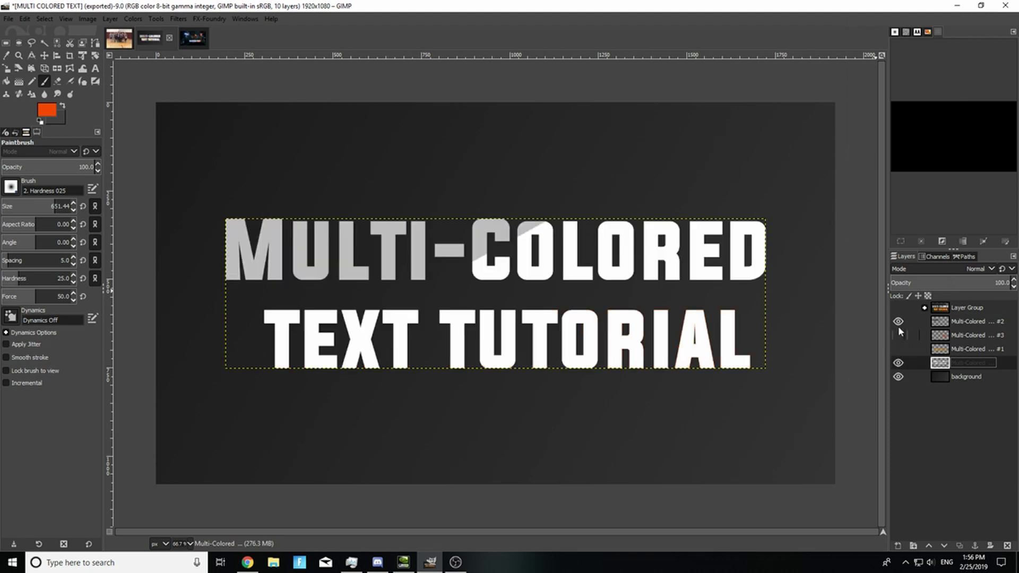
pyautogui.rightClick(970, 362)
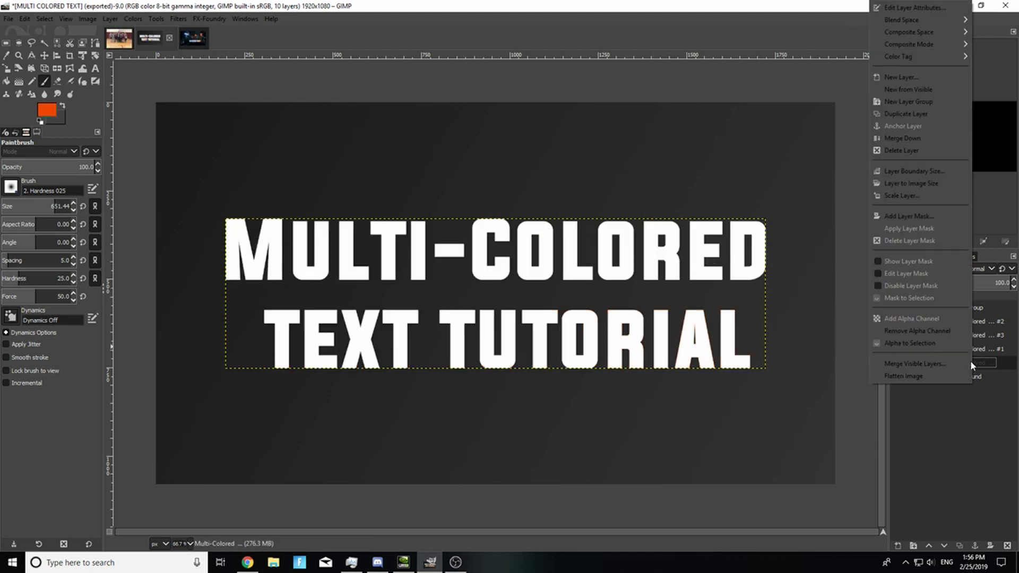
pyautogui.click(902, 113)
pyautogui.moveTo(979, 383); pyautogui.dragTo(979, 384)
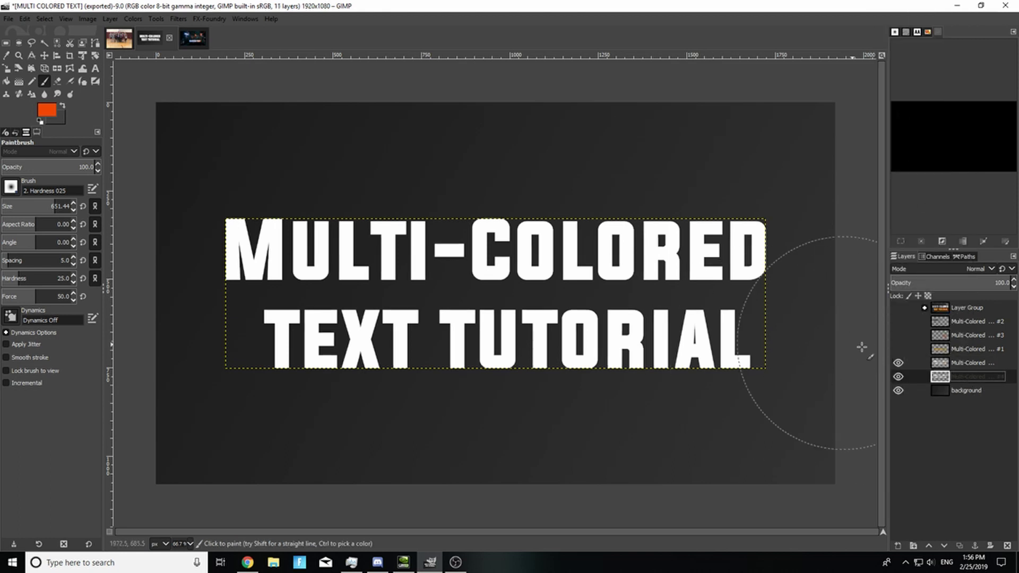
pyautogui.click(188, 18)
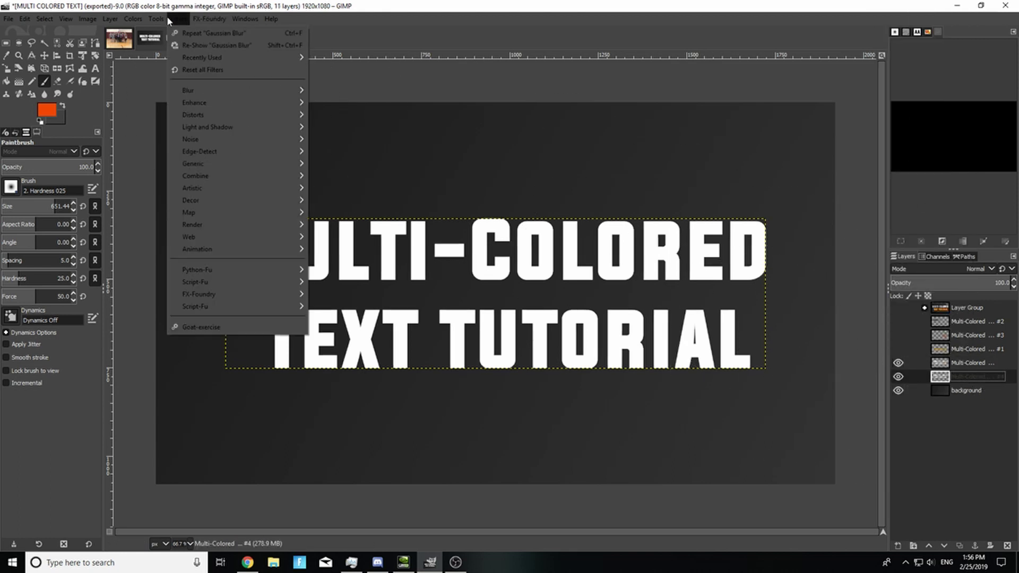
pyautogui.moveTo(229, 127)
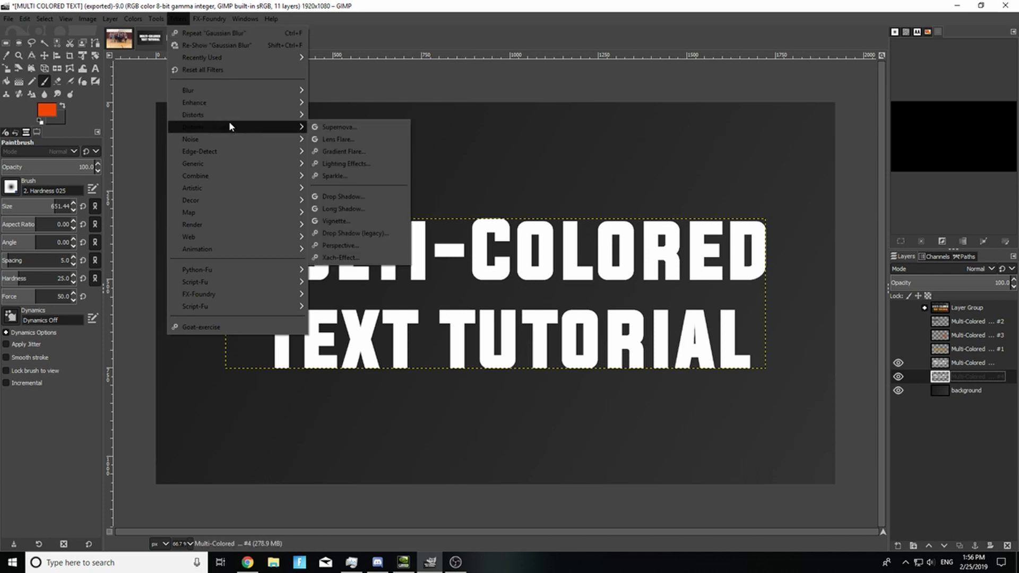
pyautogui.click(401, 196)
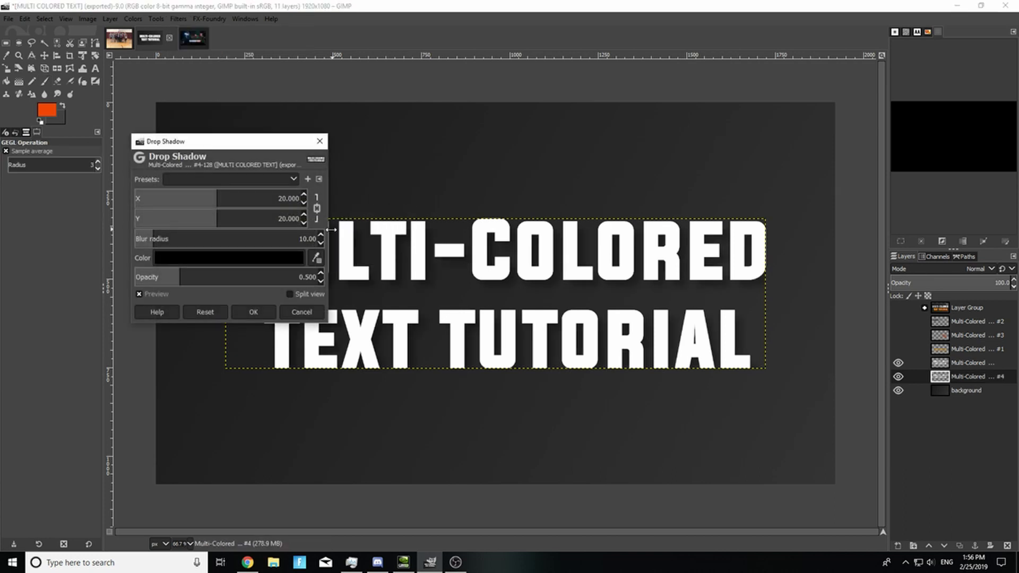
pyautogui.click(300, 311)
# Step: Enlarge the duplicated white text layer to the full image size
pyautogui.click(96, 21)
pyautogui.moveTo(108, 18)
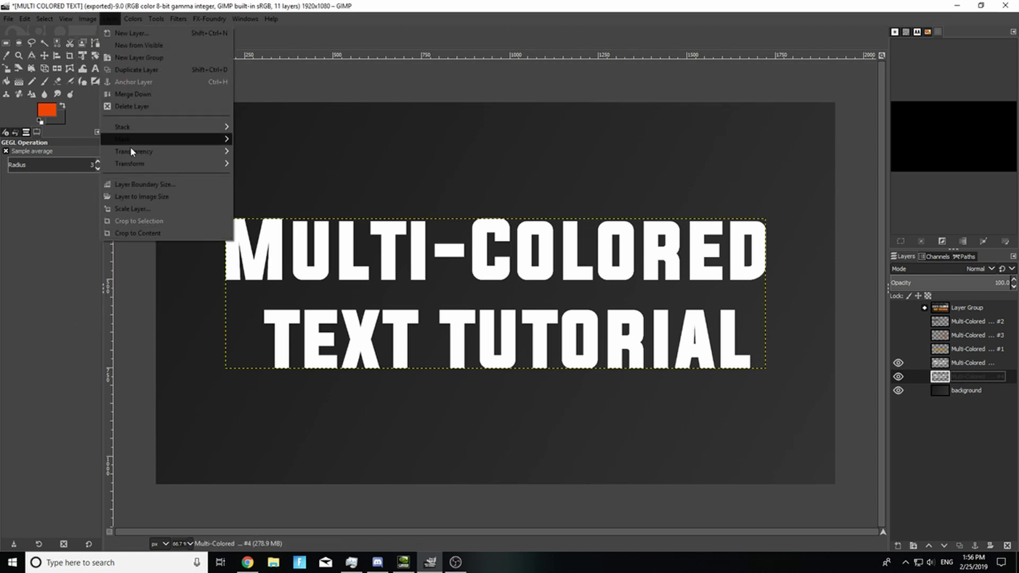
pyautogui.click(139, 196)
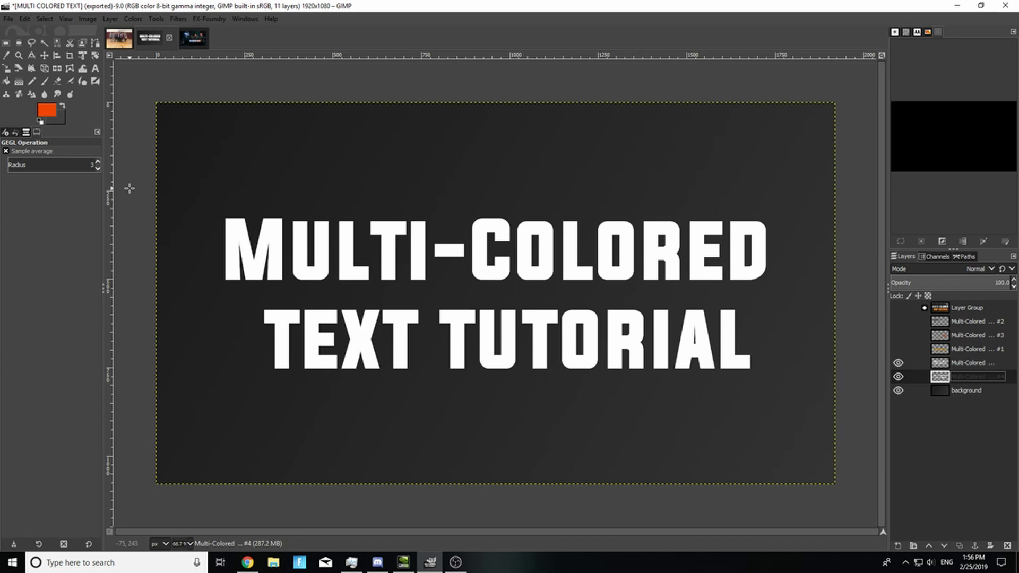
# Step: Apply a black drop shadow to the duplicated white text layer with X and Y offsets of 20, blur radius 10 and opacity 0.5
pyautogui.click(179, 19)
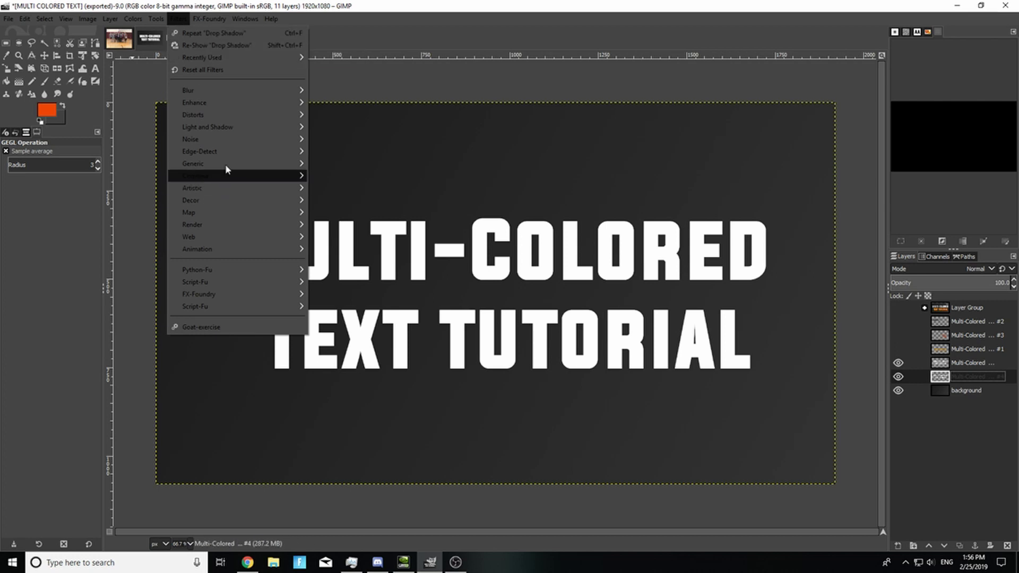
pyautogui.moveTo(259, 124)
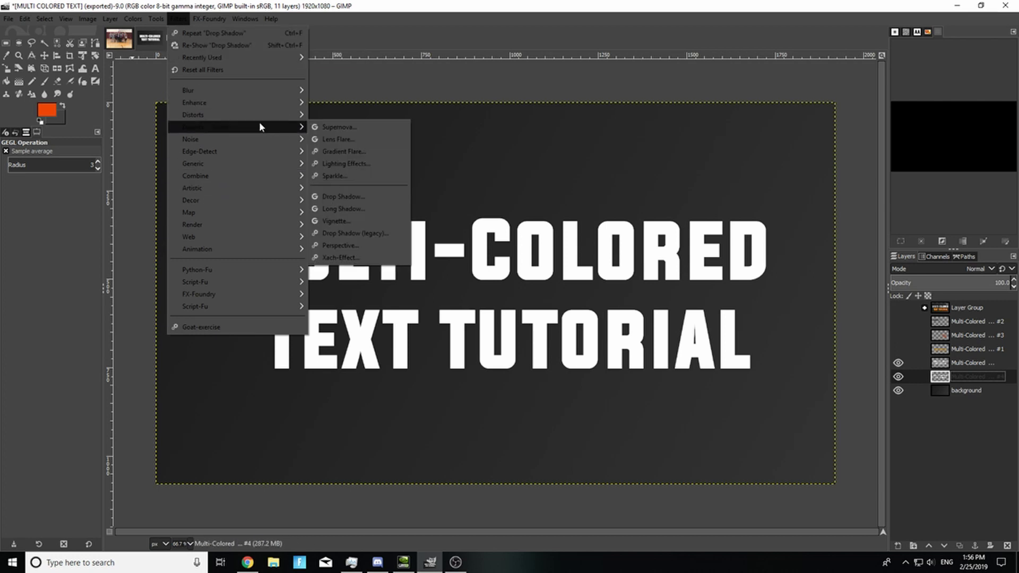
pyautogui.click(341, 197)
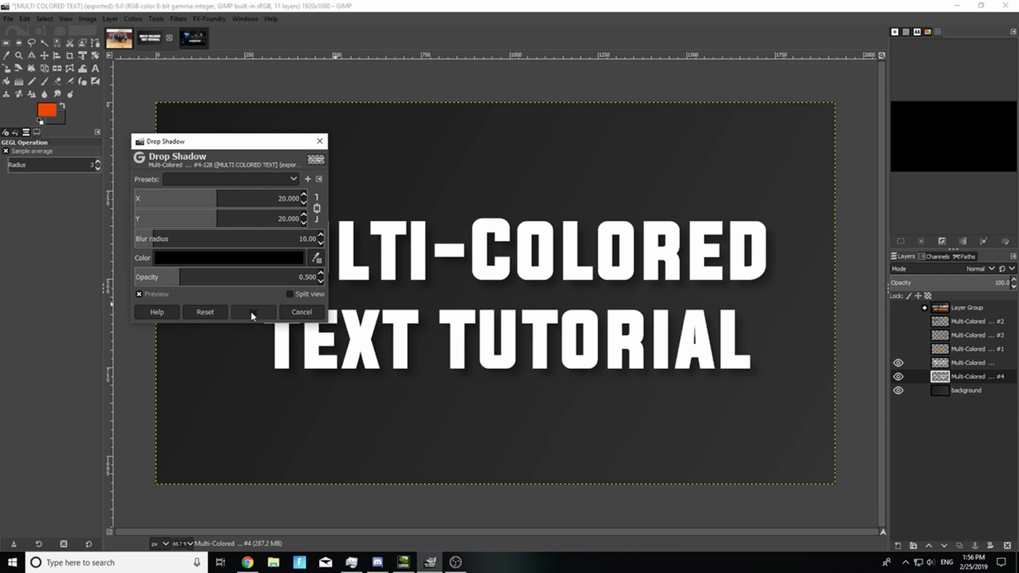
pyautogui.click(253, 312)
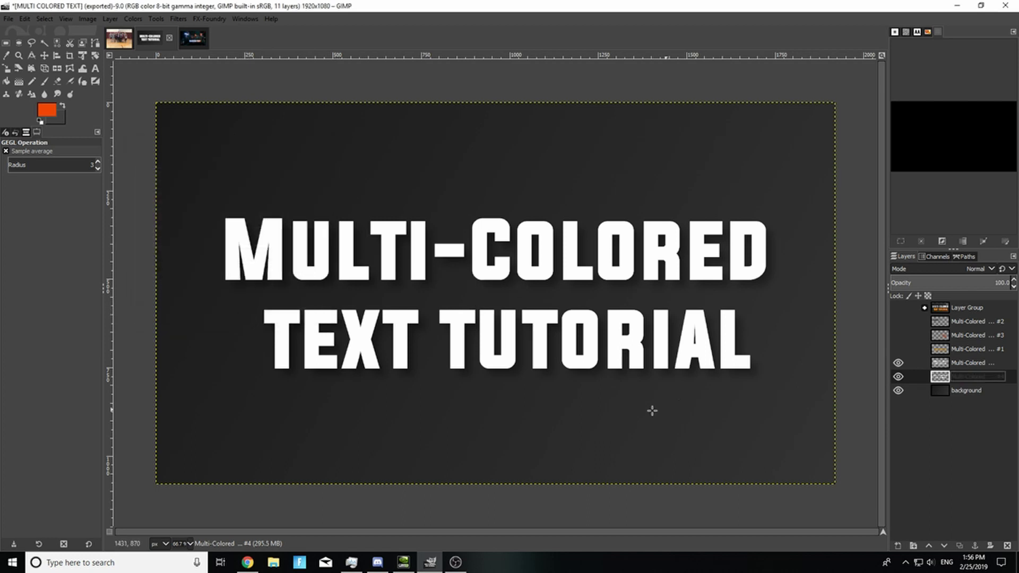
# Step: Check the drop shadow by hiding the shadowed copy and the white title layer and showing both again
pyautogui.click(898, 376)
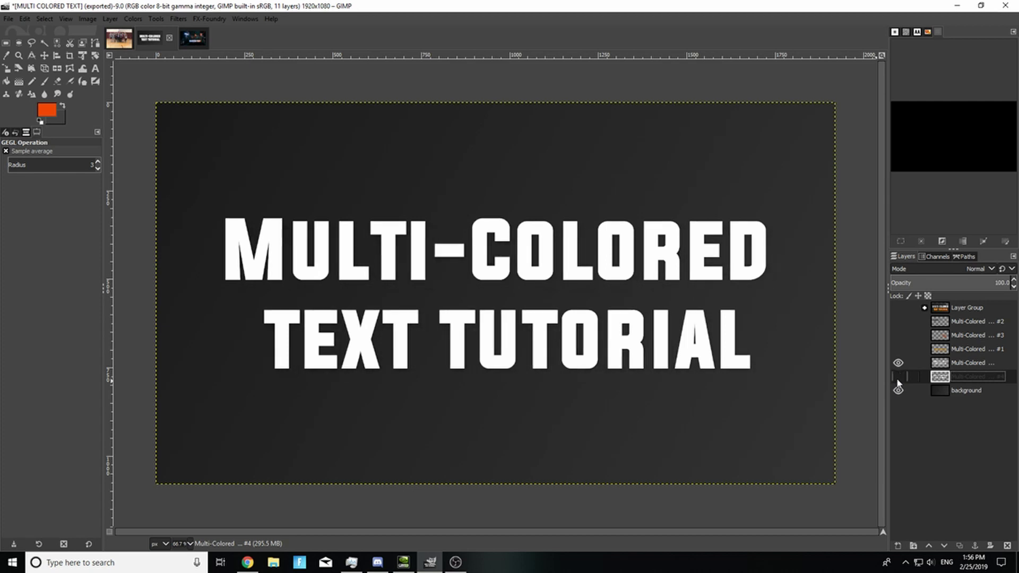
pyautogui.click(897, 364)
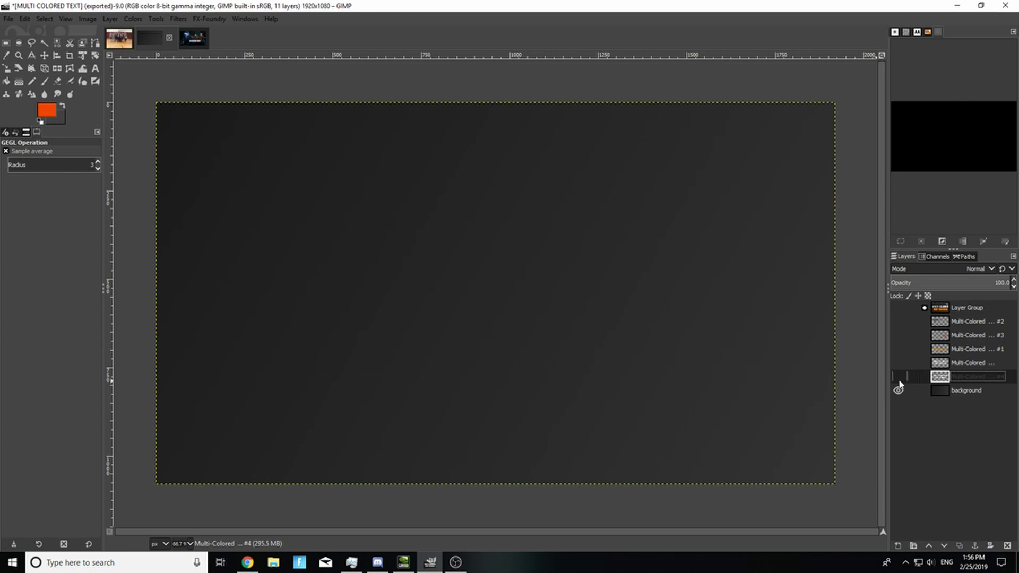
pyautogui.click(898, 376)
pyautogui.click(898, 362)
# Step: Show the orange text layer and the red-orange letter layer again, and toggle the gray letter layer on and back off
pyautogui.click(898, 348)
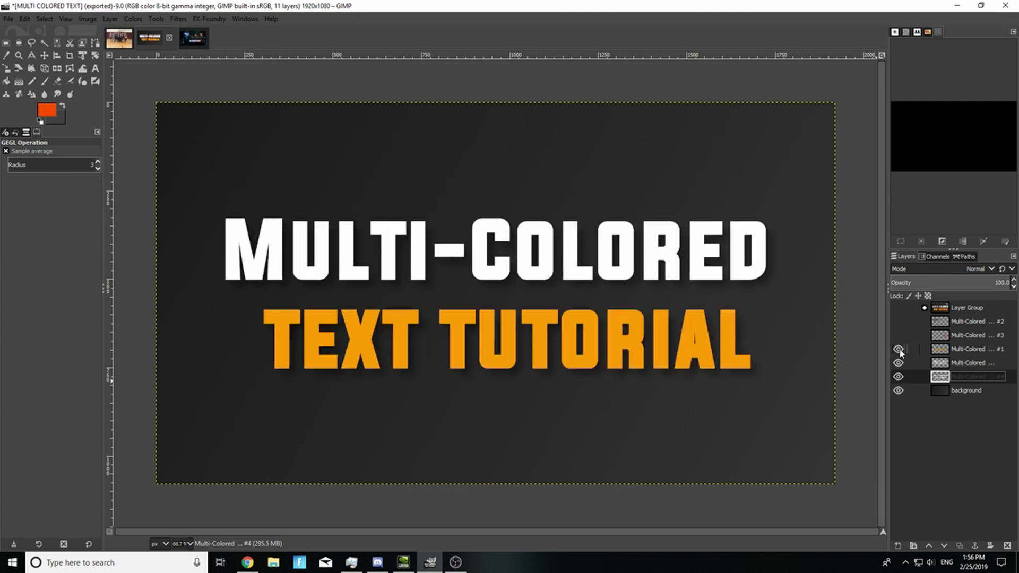
pyautogui.click(898, 335)
pyautogui.click(897, 321)
pyautogui.click(897, 319)
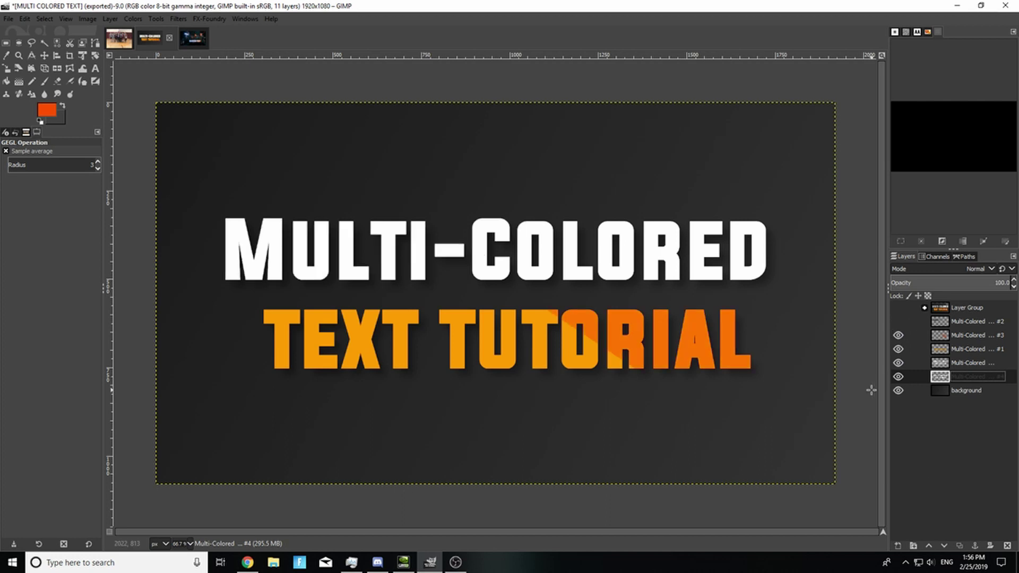